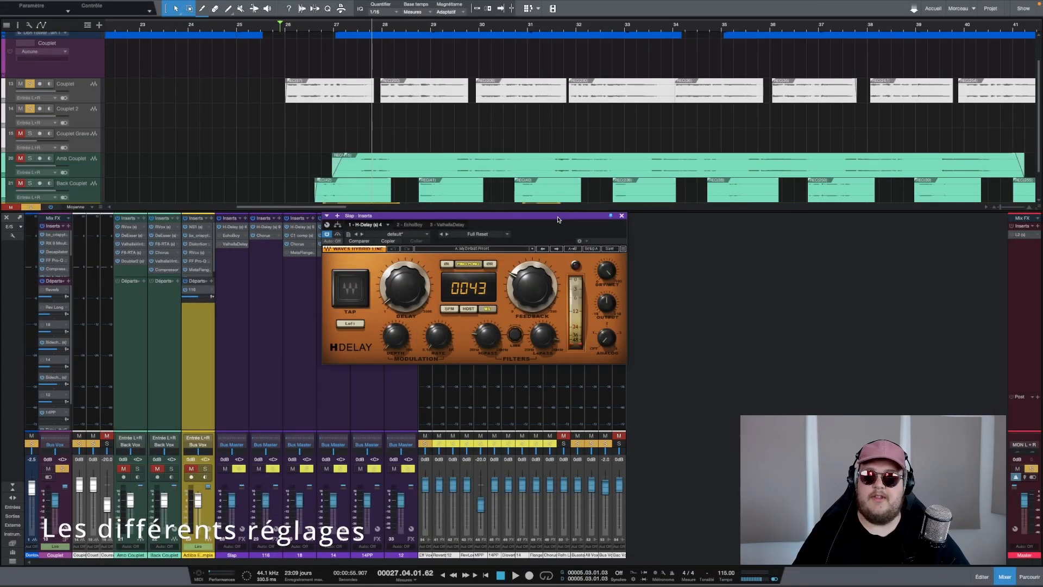
# Move the H-Delay window higher, and briefly view the EchoBoy and ValhallaDelay inserts on the Slap channel before closing both
pyautogui.moveTo(544, 225); pyautogui.dragTo(543, 164)
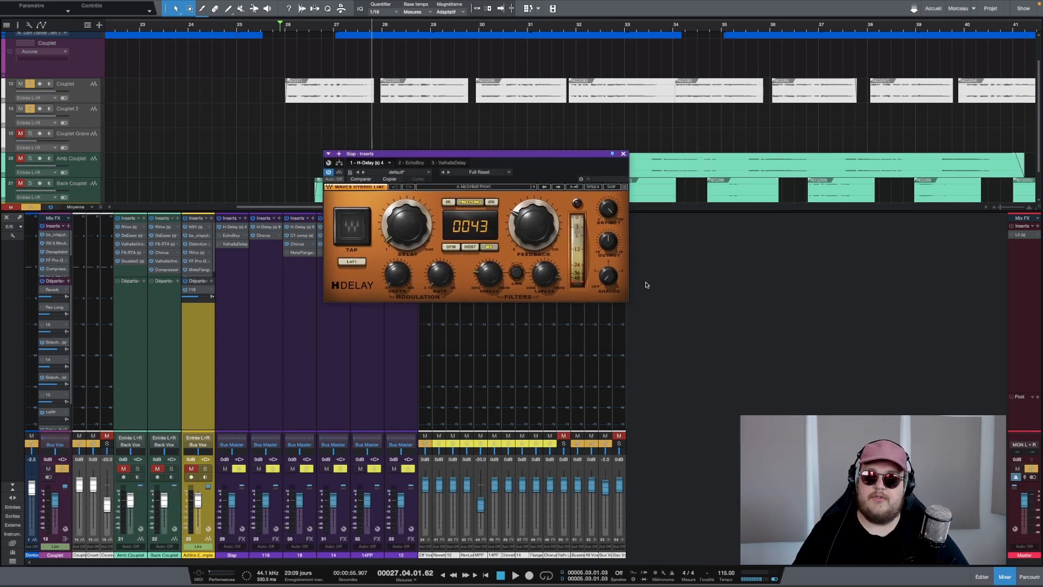
pyautogui.click(232, 237)
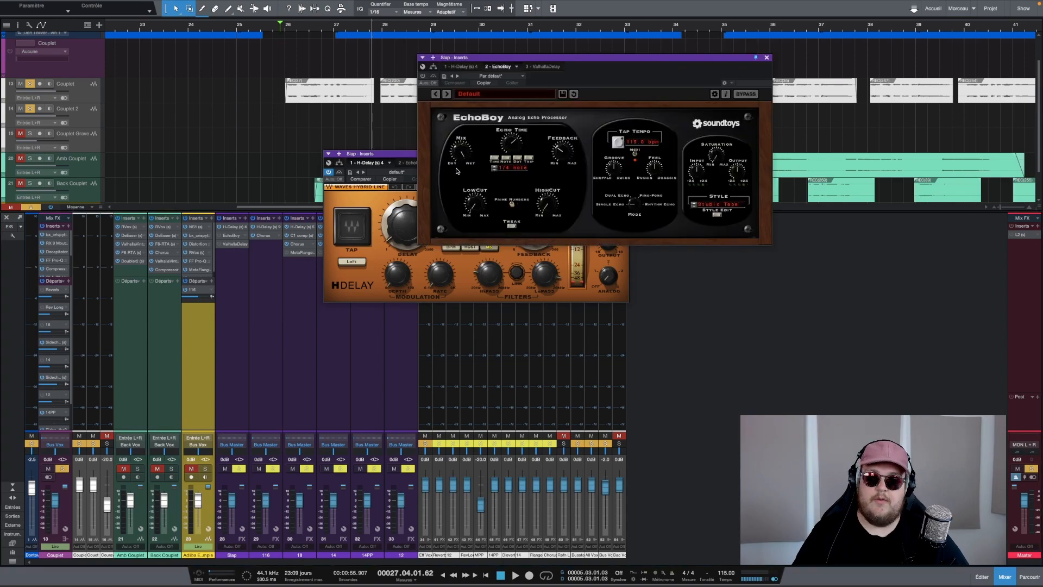
pyautogui.click(235, 244)
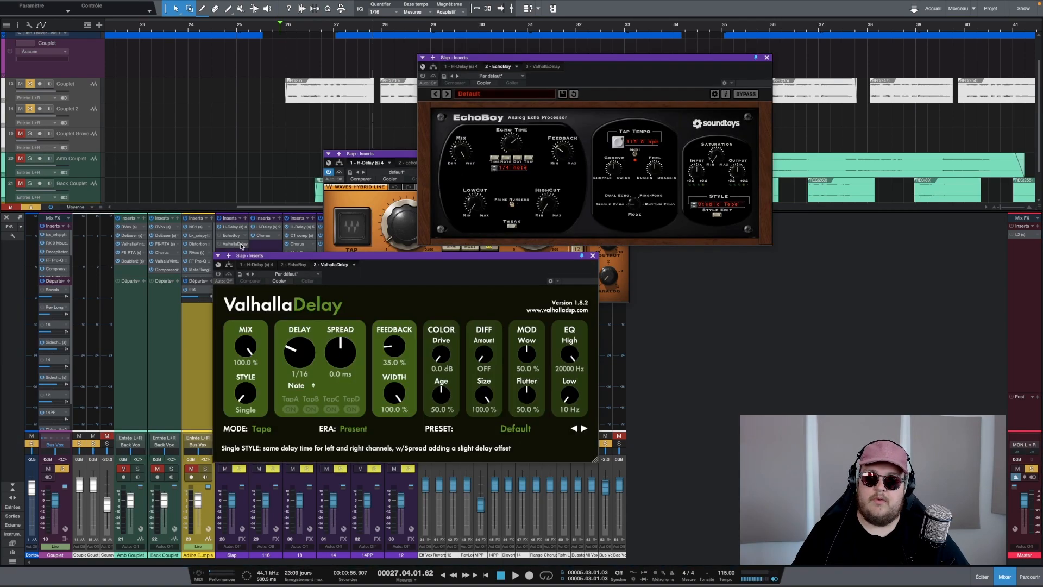
pyautogui.click(593, 256)
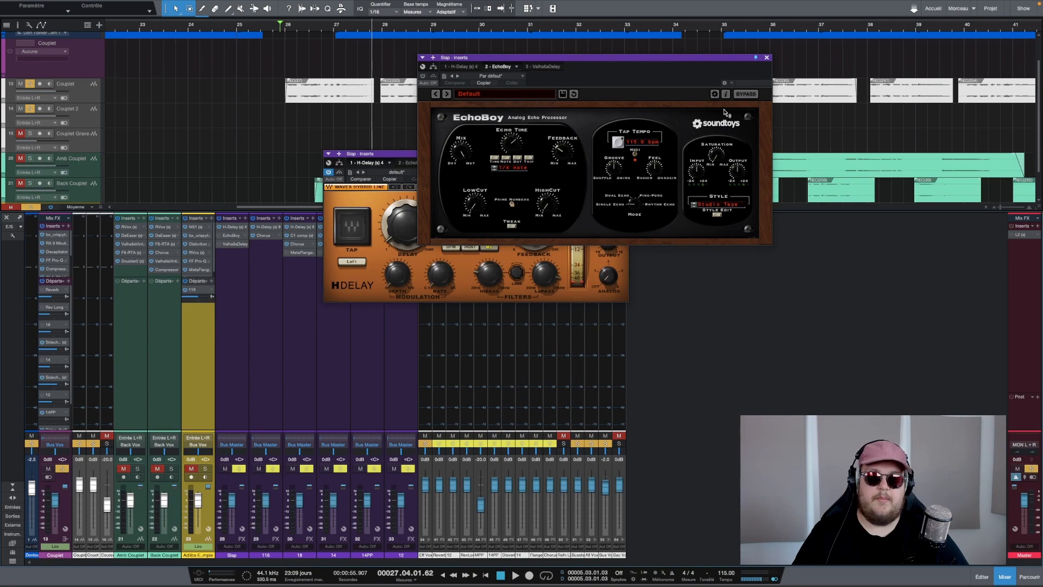
pyautogui.click(767, 57)
# Tap in a delay time of 450 ms in H-Delay
pyautogui.moveTo(600, 203)
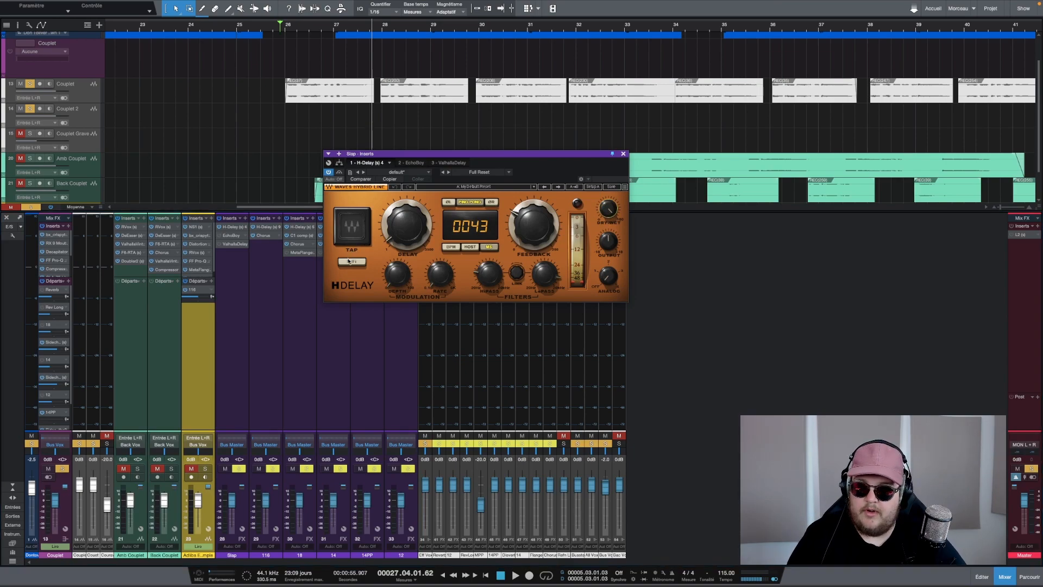
pyautogui.click(353, 233)
pyautogui.click(353, 232)
pyautogui.click(353, 233)
pyautogui.click(353, 232)
pyautogui.click(353, 233)
pyautogui.click(353, 232)
pyautogui.click(353, 233)
pyautogui.click(353, 233)
pyautogui.click(353, 233)
pyautogui.click(353, 232)
pyautogui.click(353, 233)
pyautogui.click(353, 233)
pyautogui.click(353, 233)
pyautogui.click(353, 232)
pyautogui.click(353, 233)
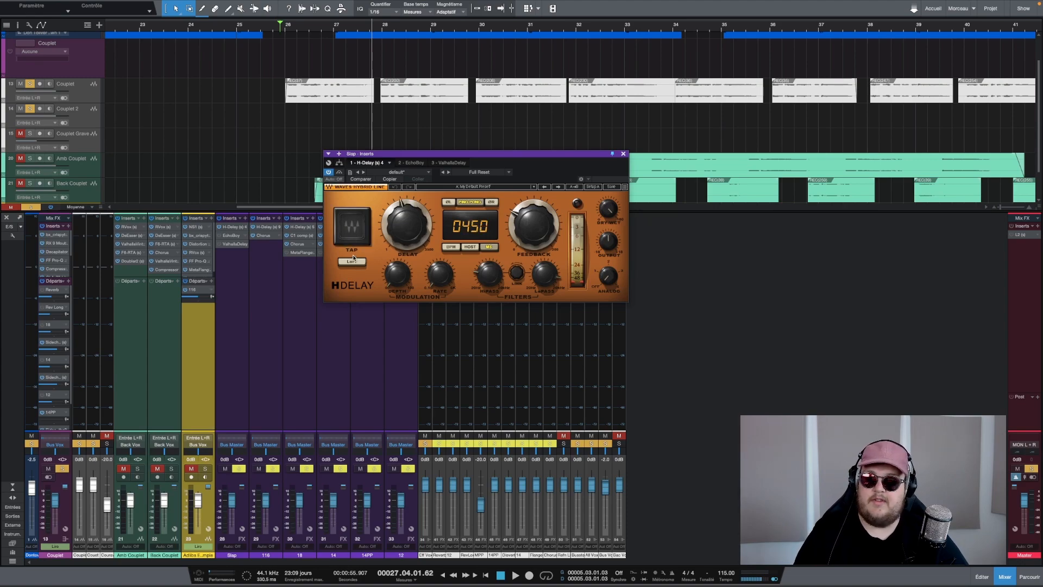
# Turn H-Delay's LoFi effect on and back off, and its Ping Pong mode off and back on
pyautogui.click(351, 263)
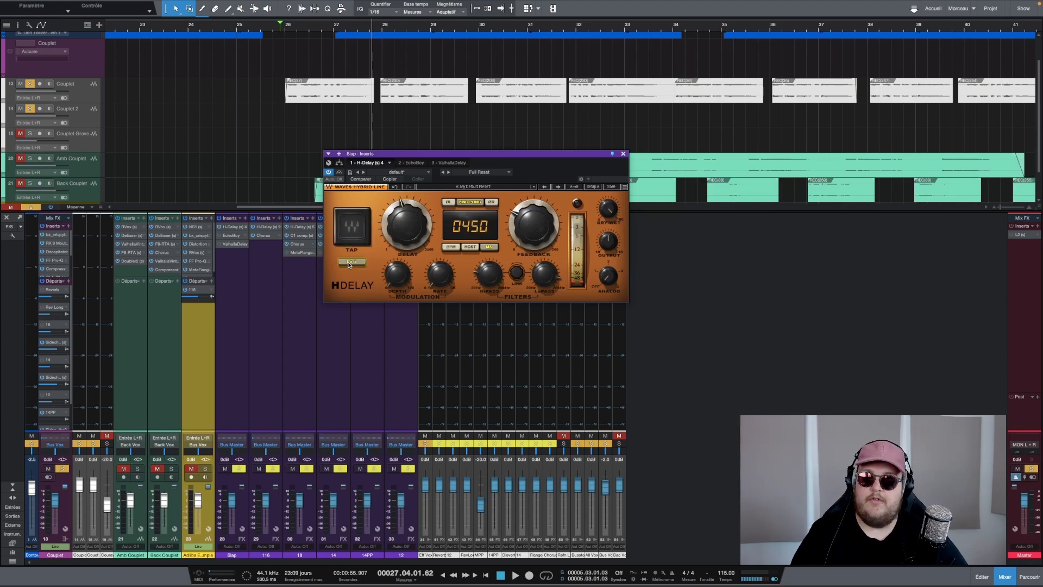
pyautogui.click(350, 263)
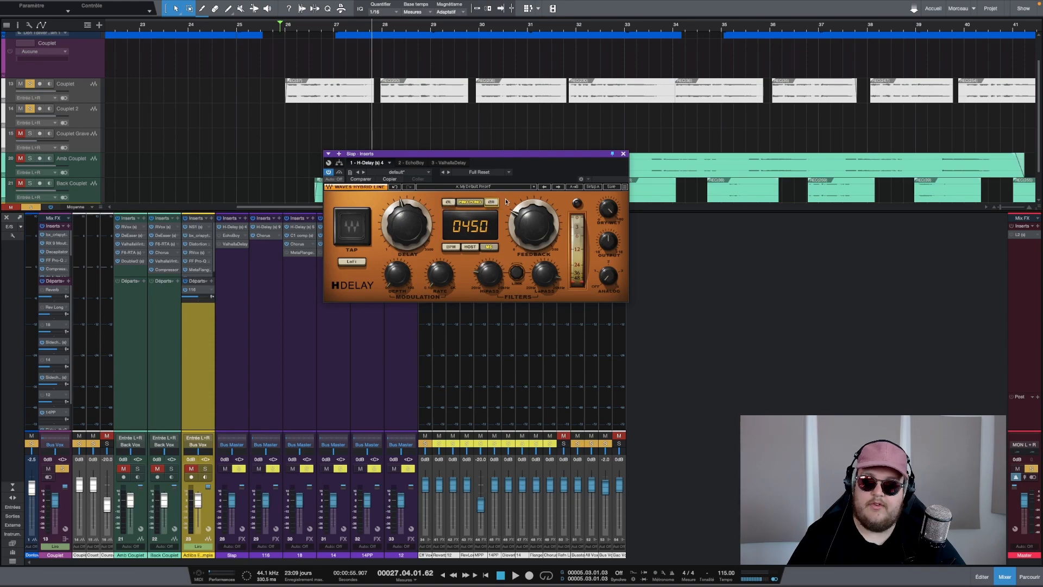
pyautogui.click(466, 203)
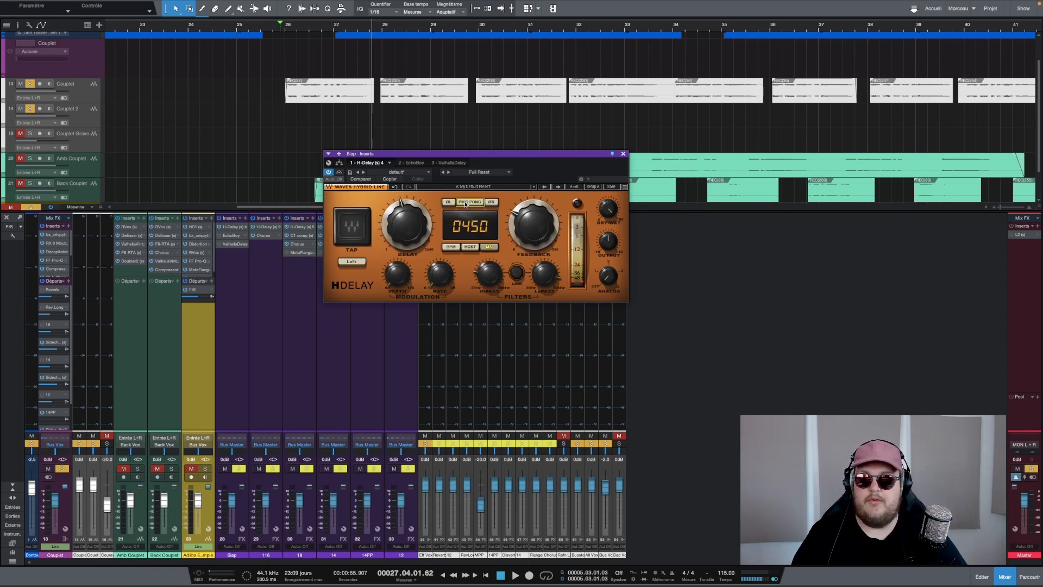
pyautogui.click(466, 203)
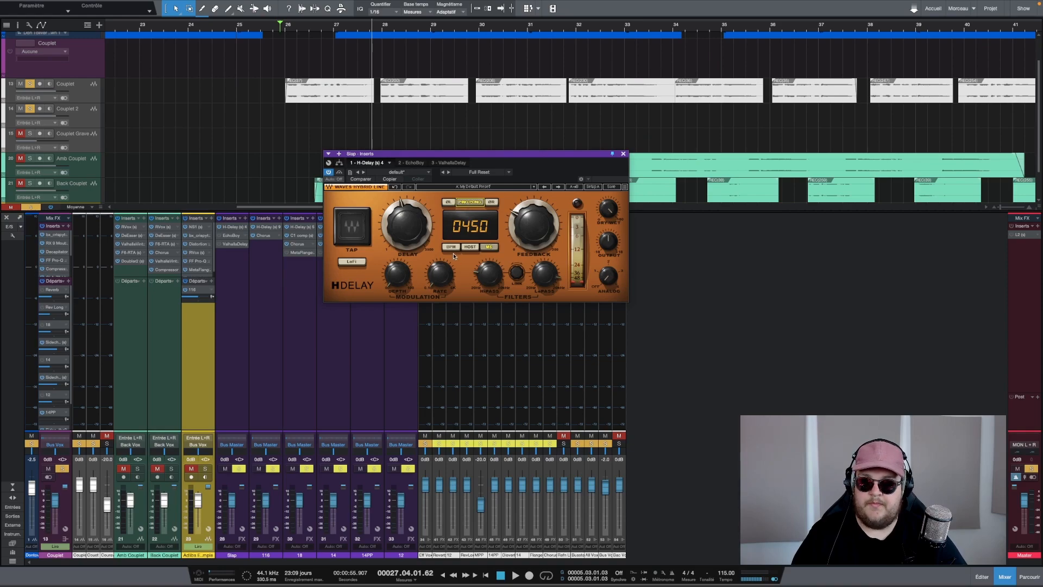
# Switch H-Delay's timing to BPM mode with a tempo of 150 and a 1/4 note delay
pyautogui.click(451, 247)
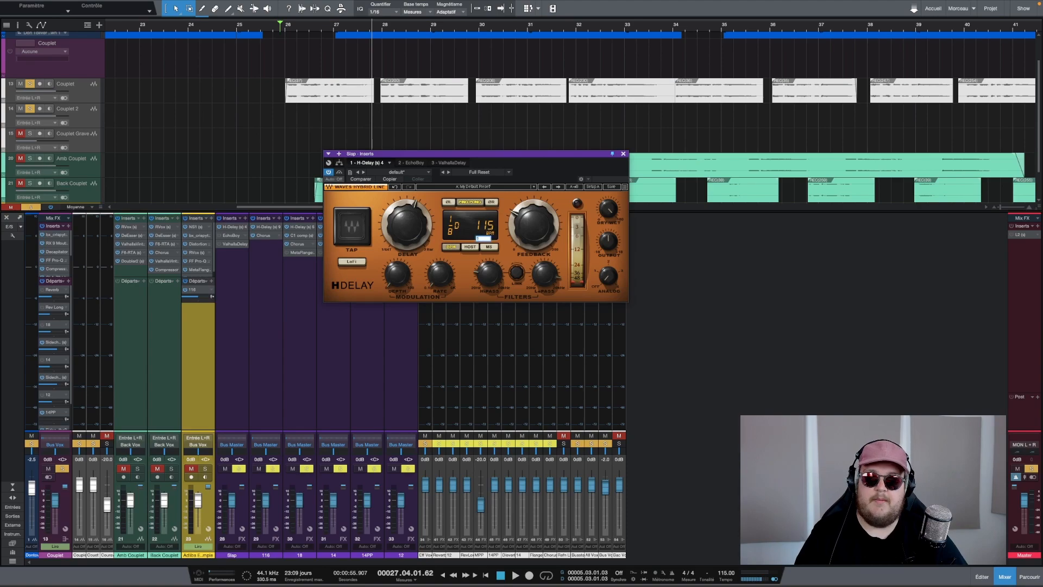
pyautogui.press('Return')
pyautogui.moveTo(407, 225); pyautogui.dragTo(407, 212)
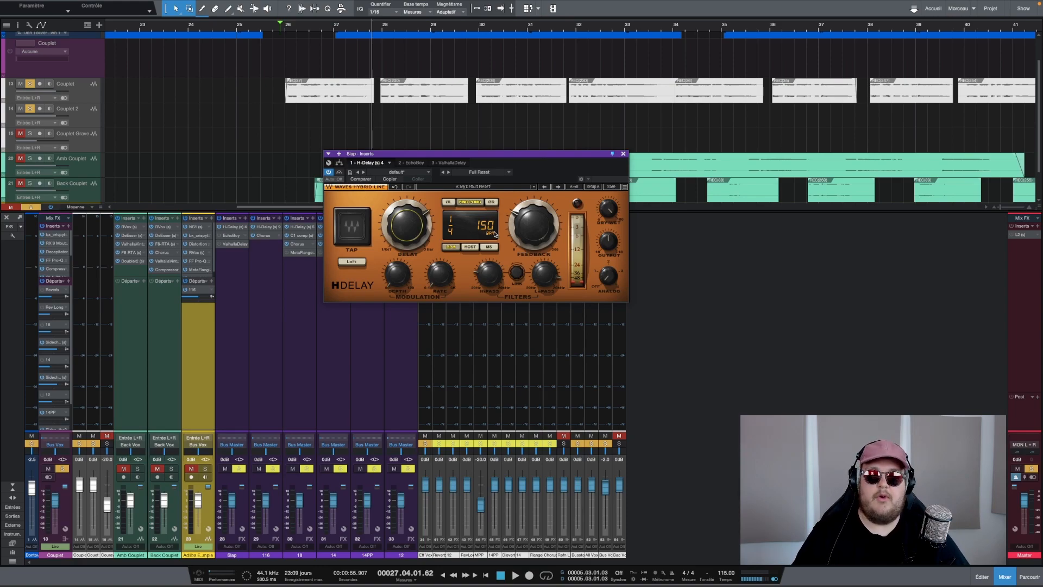
# Compare H-Delay's HOST and millisecond timing modes, adjusting the delay knob in between, and end on HOST sync
pyautogui.click(469, 247)
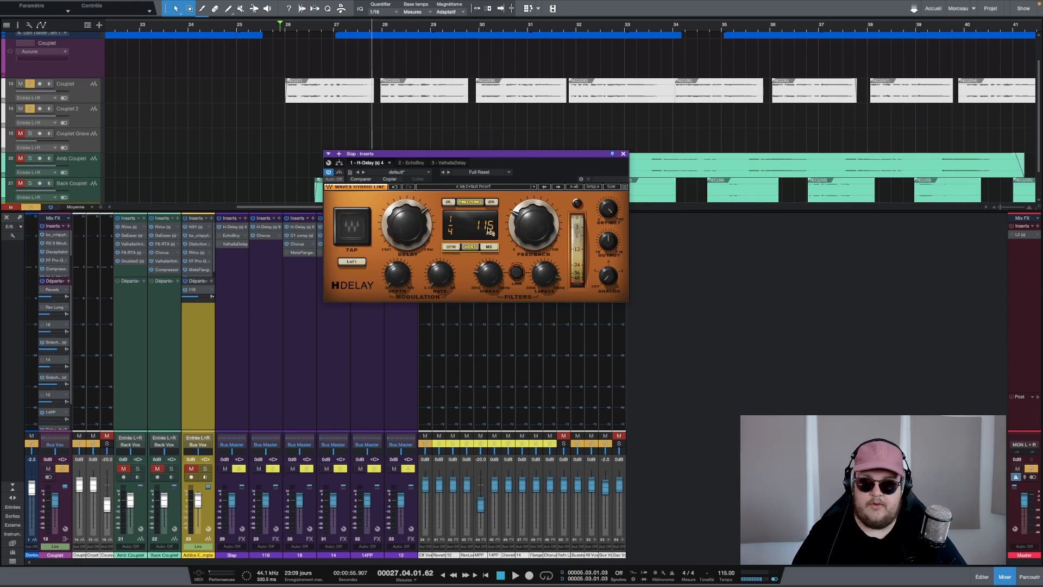
pyautogui.click(489, 247)
pyautogui.moveTo(415, 226)
pyautogui.mouseDown()
pyautogui.moveTo(415, 247)
pyautogui.moveTo(416, 190)
pyautogui.moveTo(416, 234)
pyautogui.mouseUp()
pyautogui.click(470, 248)
pyautogui.click(492, 247)
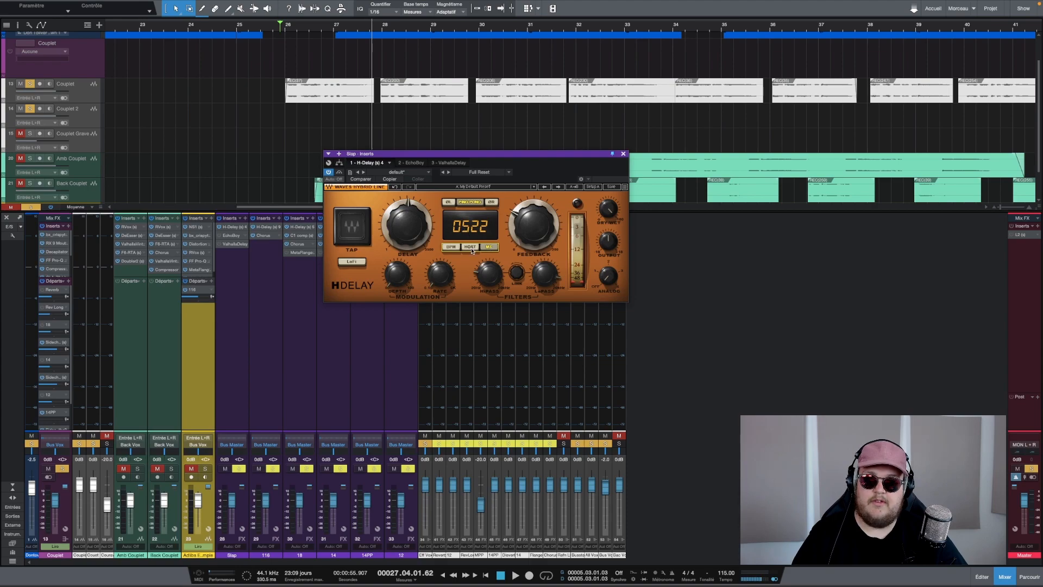
pyautogui.click(470, 248)
# Go over H-Delay's modulation depth and rate controls, and set the high-pass filter to 80
pyautogui.click(397, 275)
pyautogui.click(441, 281)
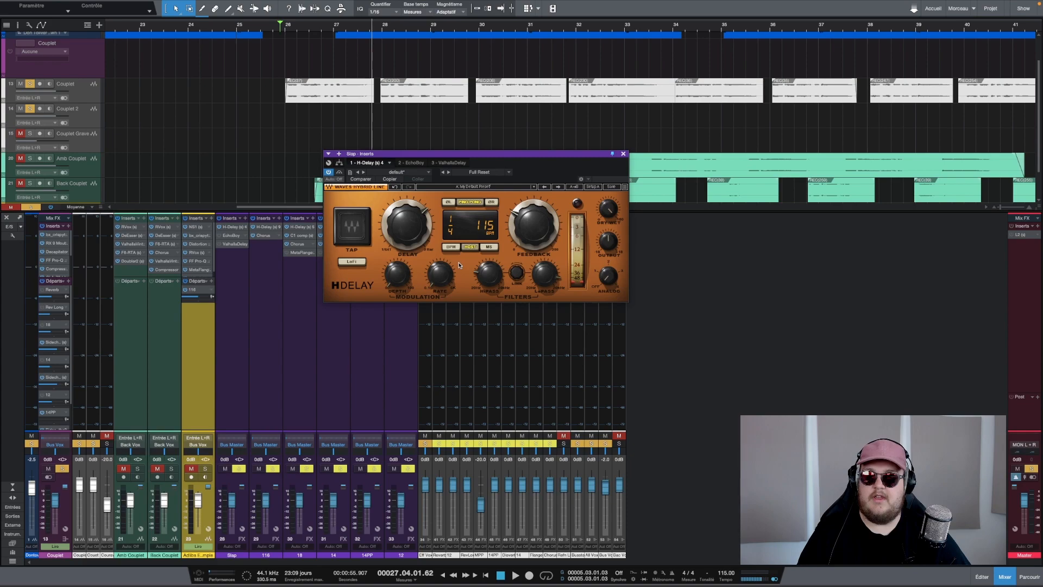
pyautogui.moveTo(553, 266)
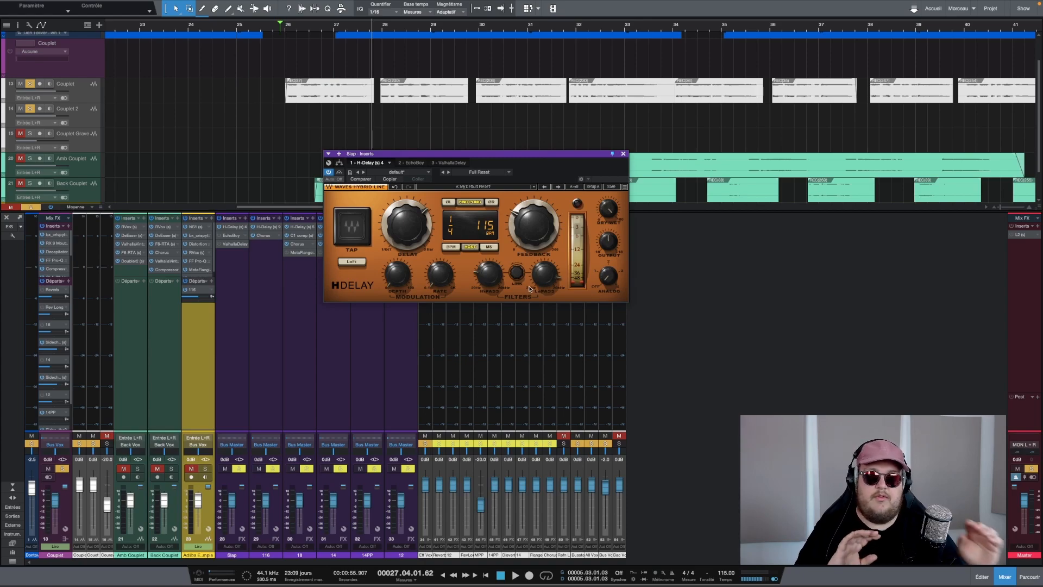
pyautogui.moveTo(488, 273)
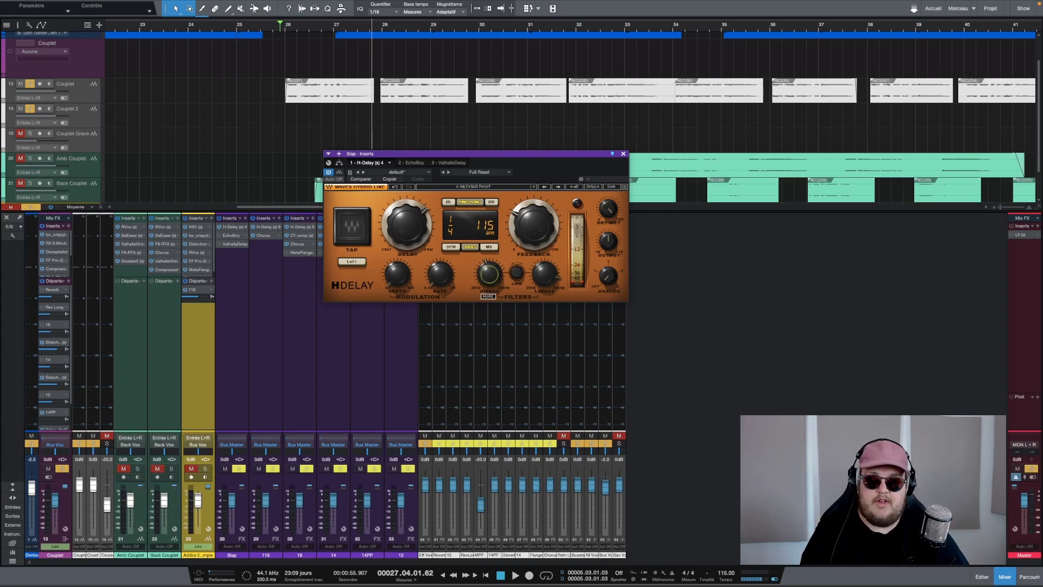
pyautogui.write('80')
pyautogui.press('Return')
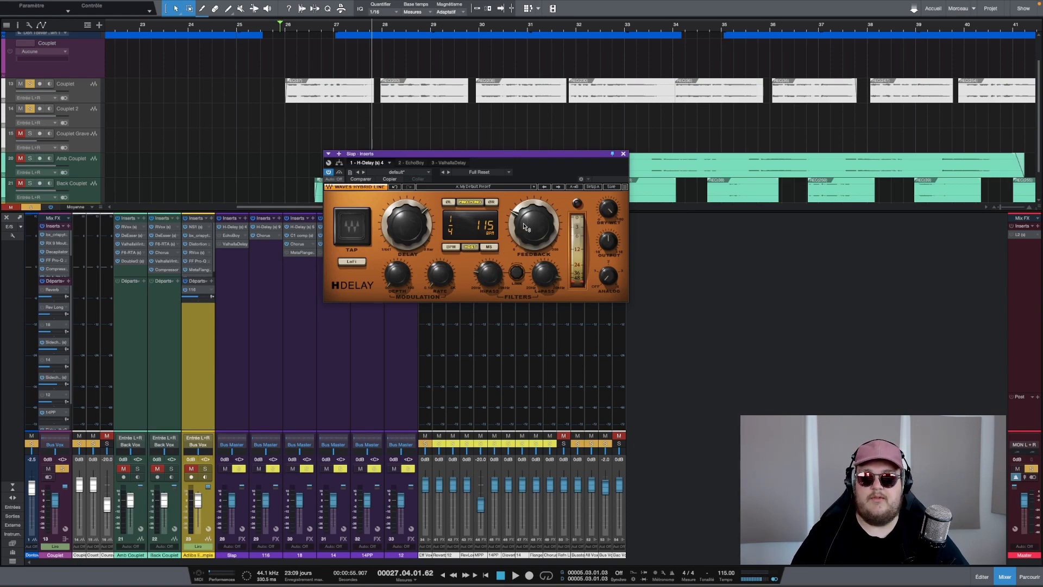
# Try different feedback amounts in H-Delay and adjust its output level
pyautogui.moveTo(530, 225)
pyautogui.mouseDown()
pyautogui.moveTo(530, 262)
pyautogui.moveTo(538, 213)
pyautogui.mouseUp()
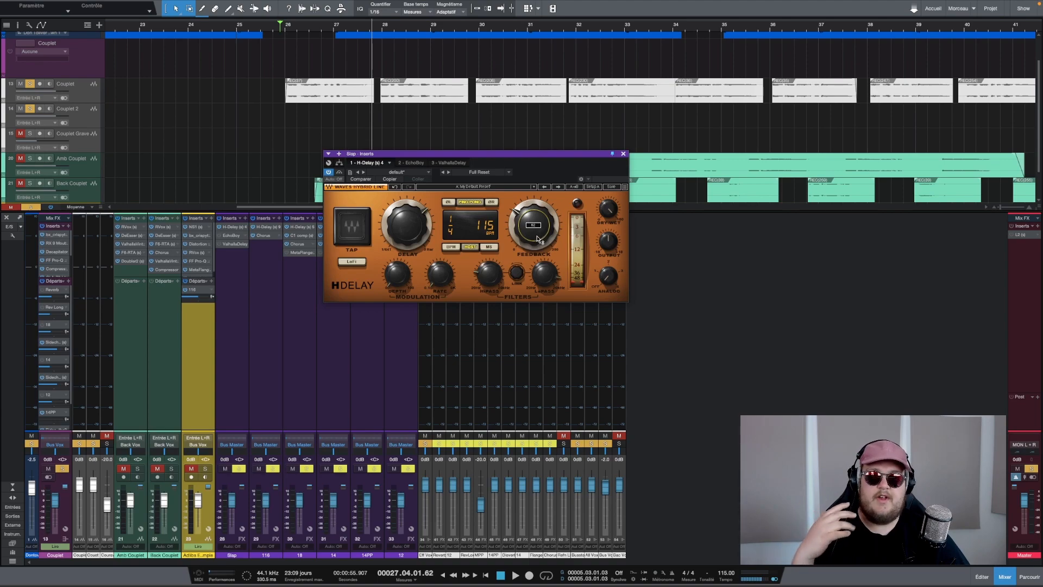
pyautogui.moveTo(532, 237)
pyautogui.mouseDown()
pyautogui.moveTo(532, 216)
pyautogui.moveTo(532, 236)
pyautogui.mouseUp()
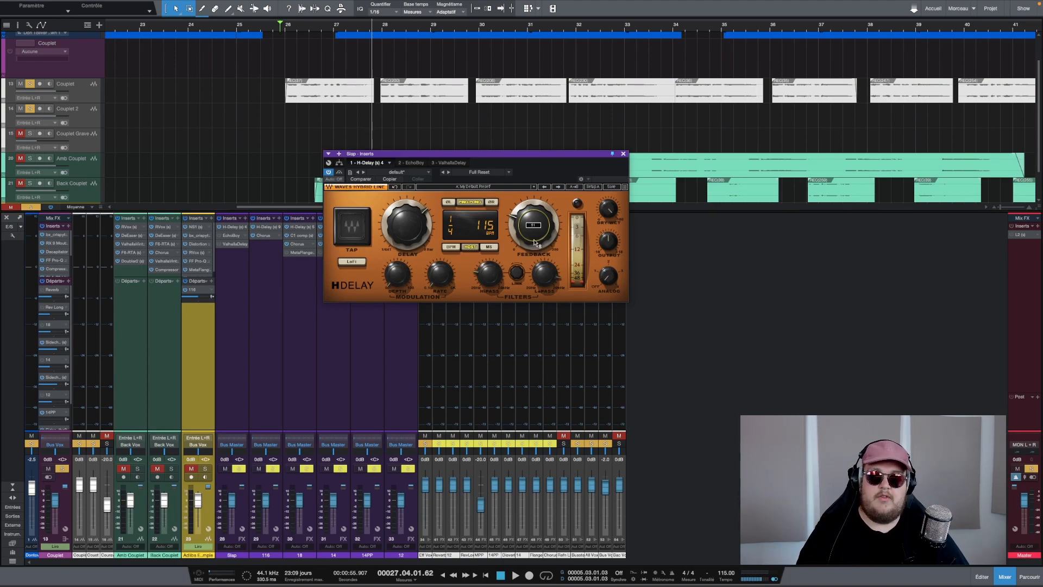
pyautogui.scroll(-13, 535, 239)
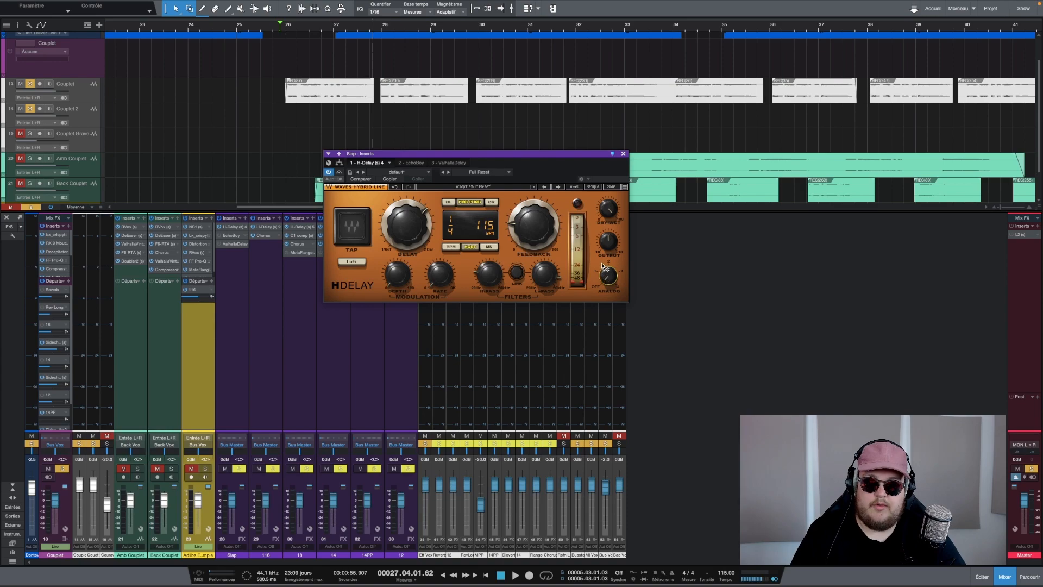
pyautogui.moveTo(610, 243); pyautogui.dragTo(609, 240)
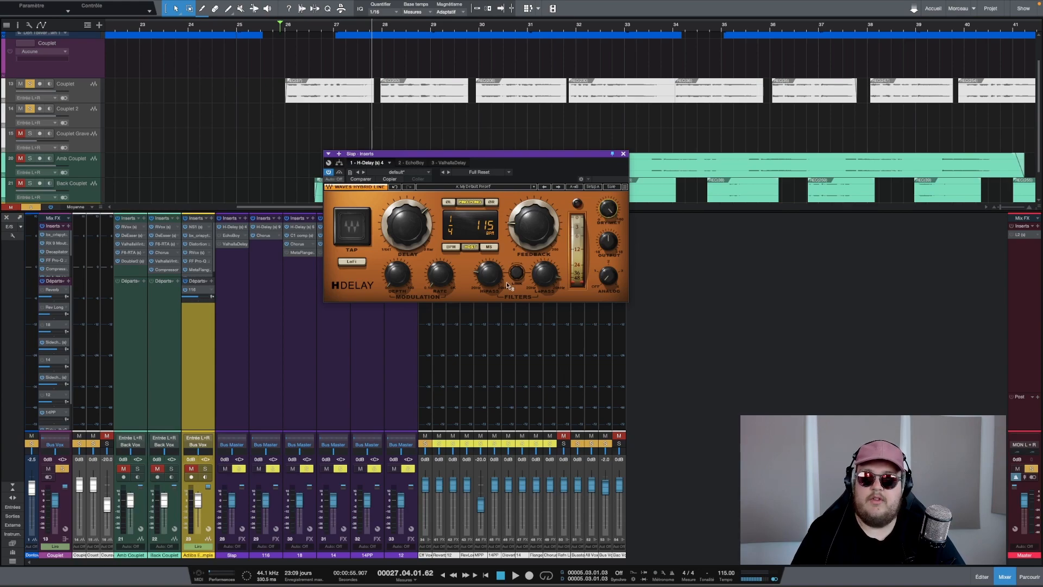
pyautogui.moveTo(508, 285)
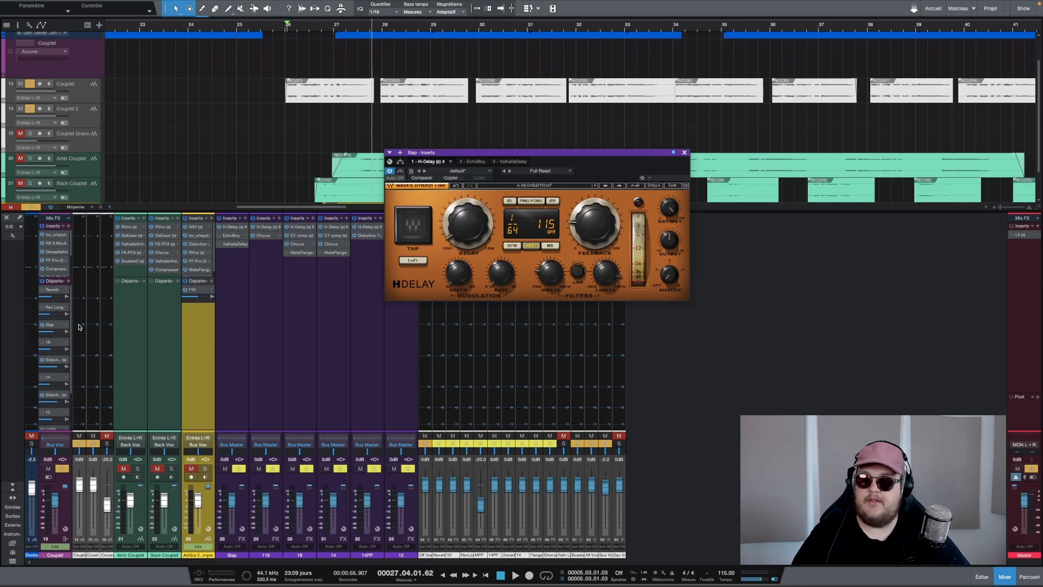
# Play the Couplet vocal and raise its send level to the Slap channel to about -17.5 dB while listening
pyautogui.press('space')
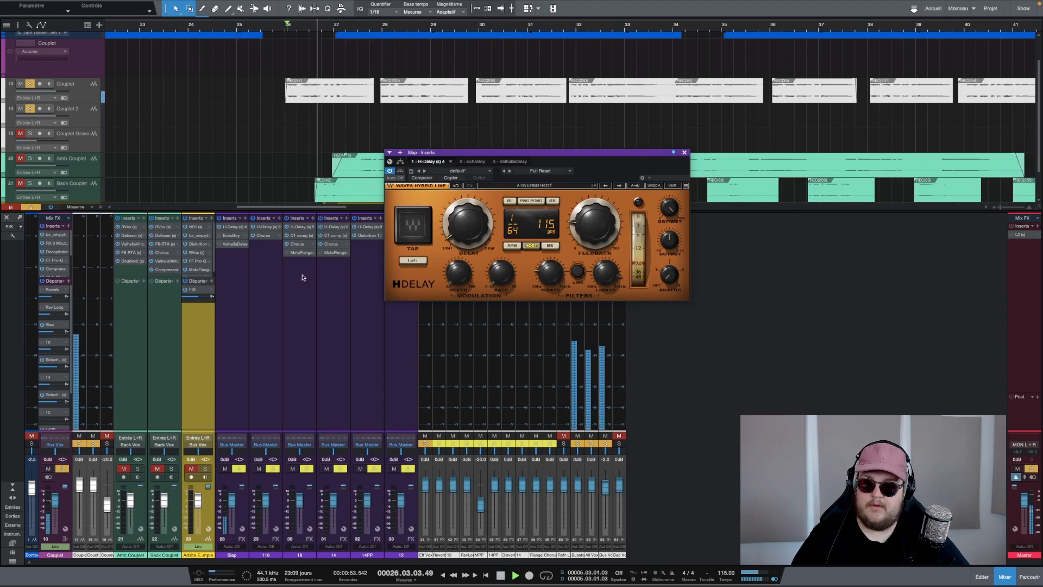
pyautogui.press('space')
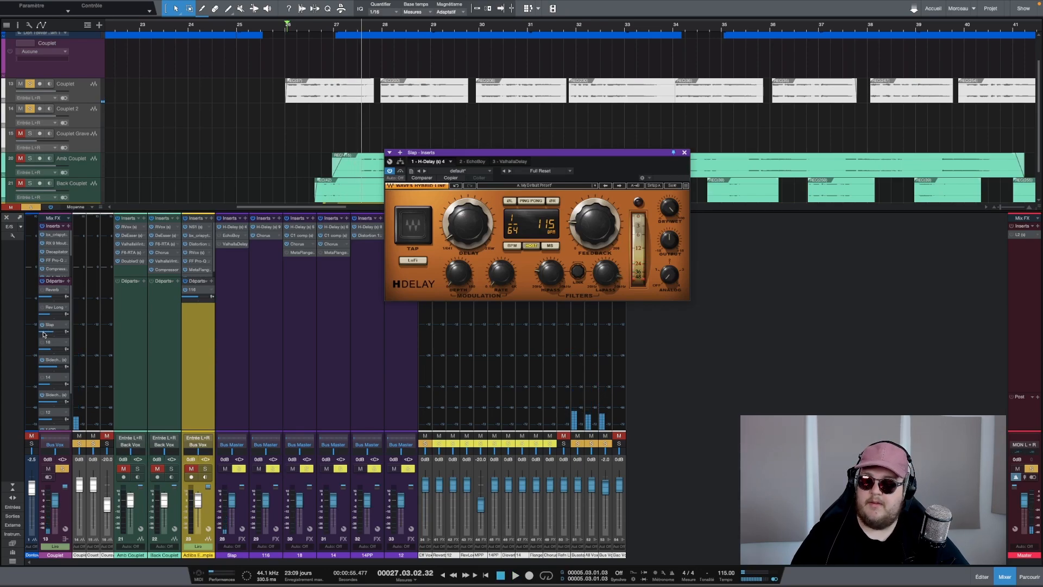
pyautogui.moveTo(45, 333)
pyautogui.press('space')
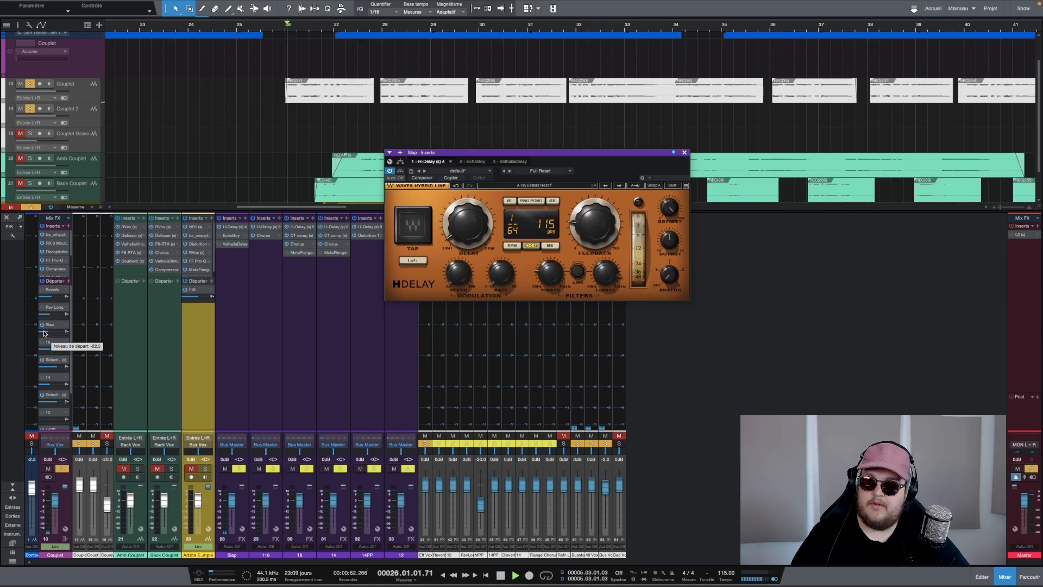
pyautogui.scroll(2, 44, 334)
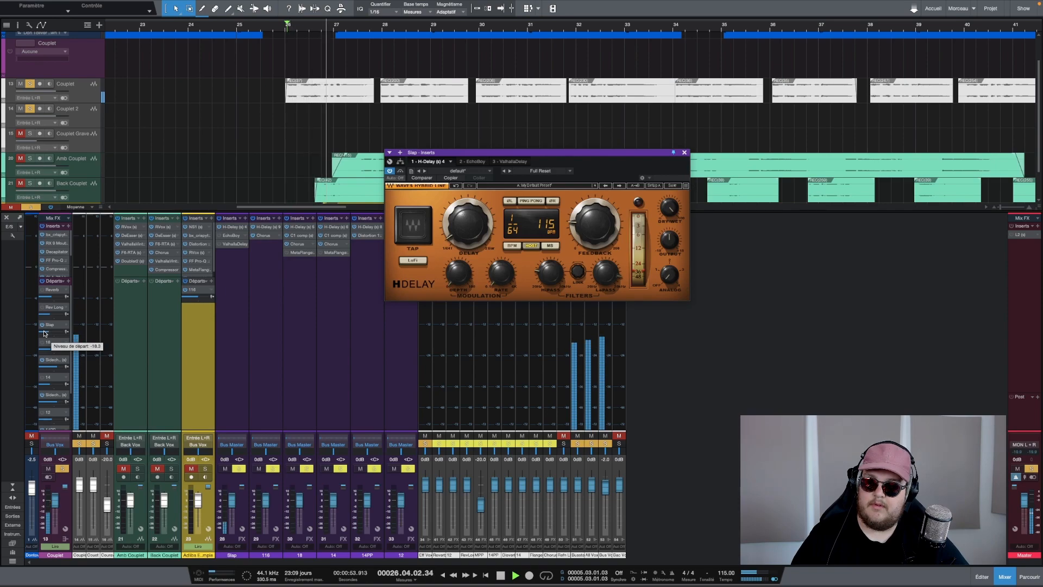
pyautogui.press('space')
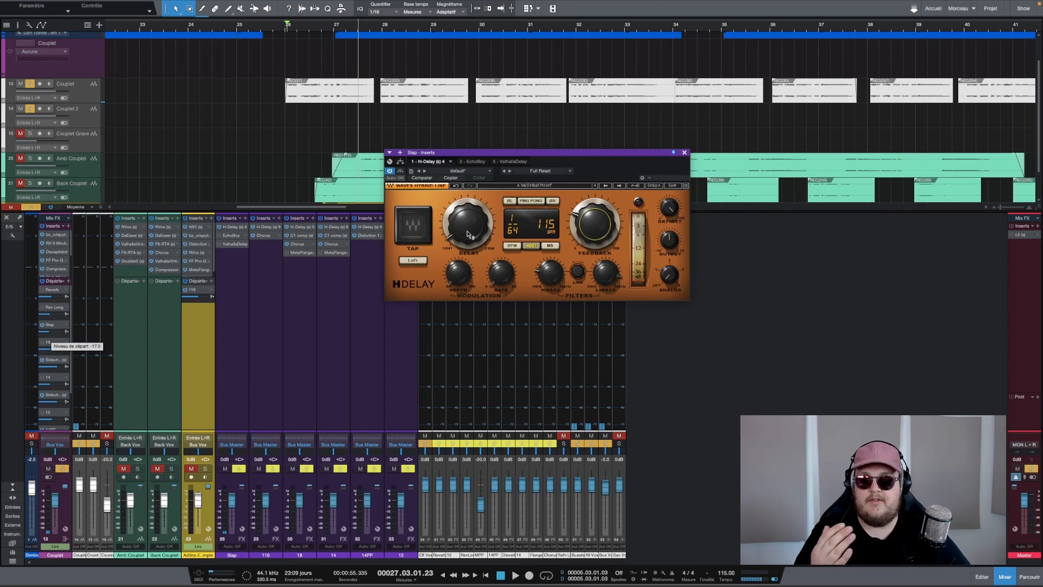
# Set the H-Delay time to 1/32, raise the Couplet's Slap send to about -7.6 dB, and play the vocal
pyautogui.moveTo(468, 232); pyautogui.dragTo(467, 216)
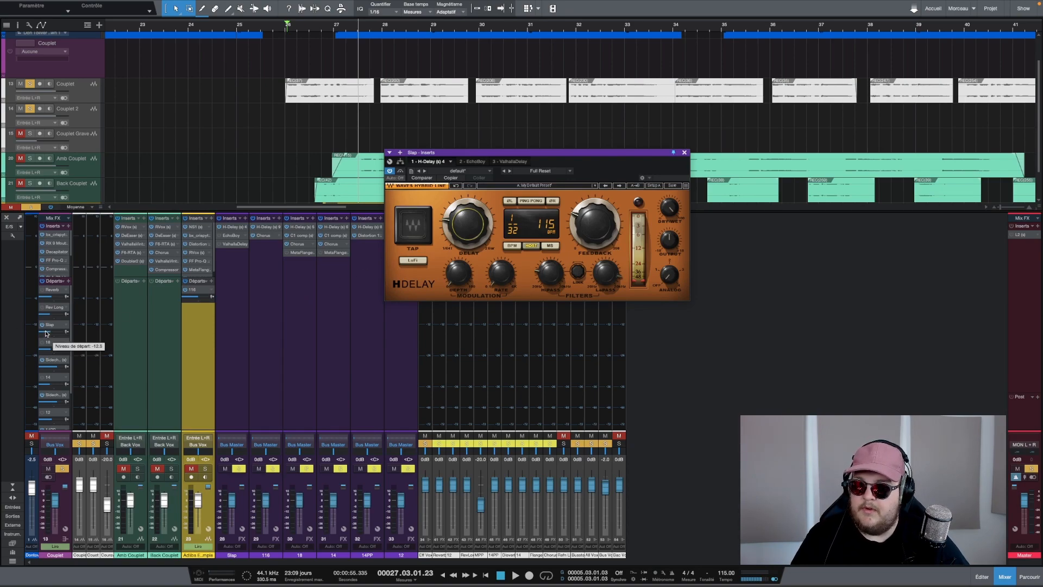
pyautogui.press('space')
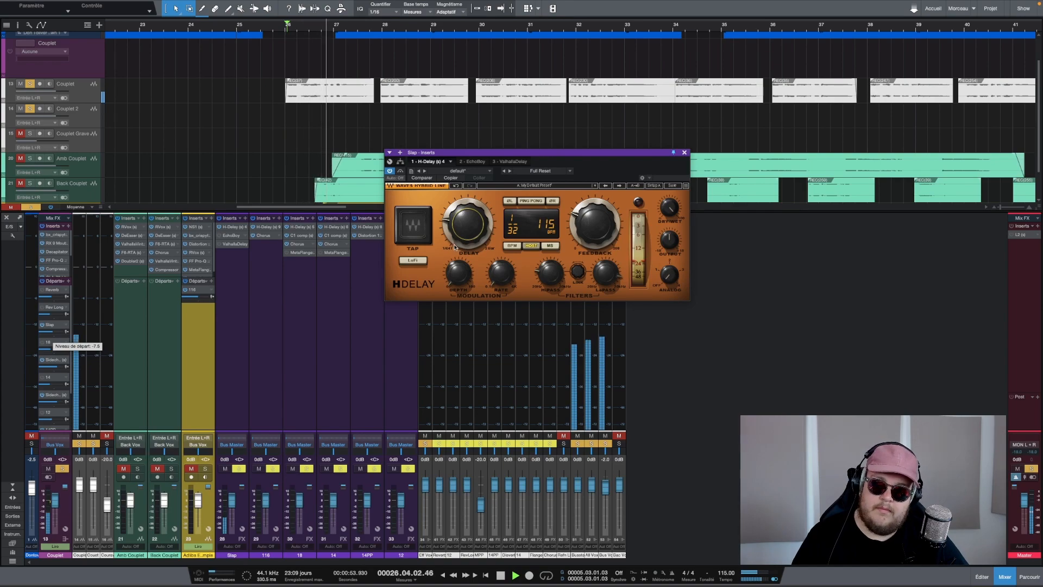
pyautogui.press('space')
# Set the H-Delay time to 1/16 and listen to the vocal with it
pyautogui.scroll(3, 466, 234)
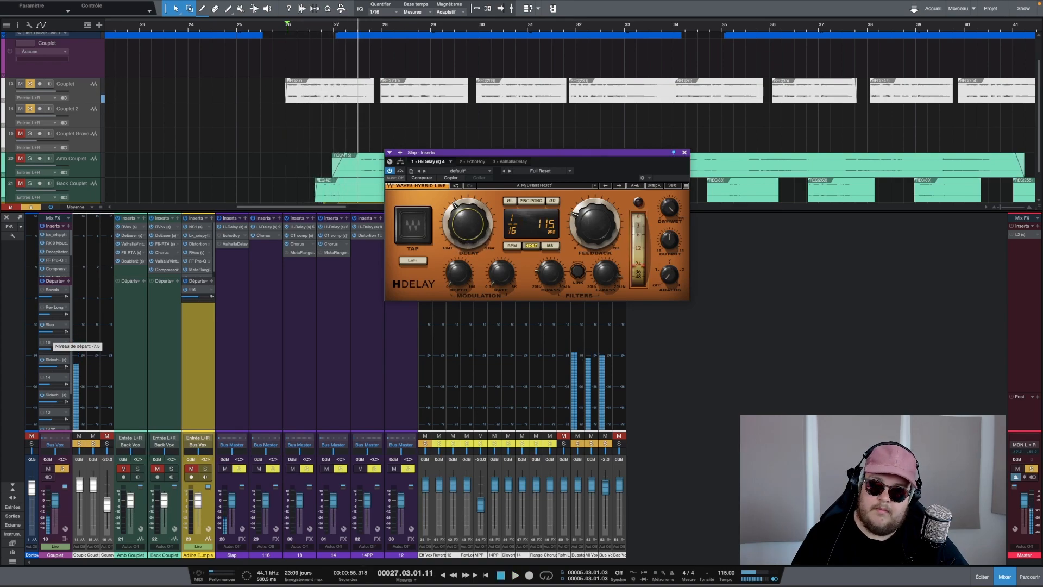
pyautogui.press('space')
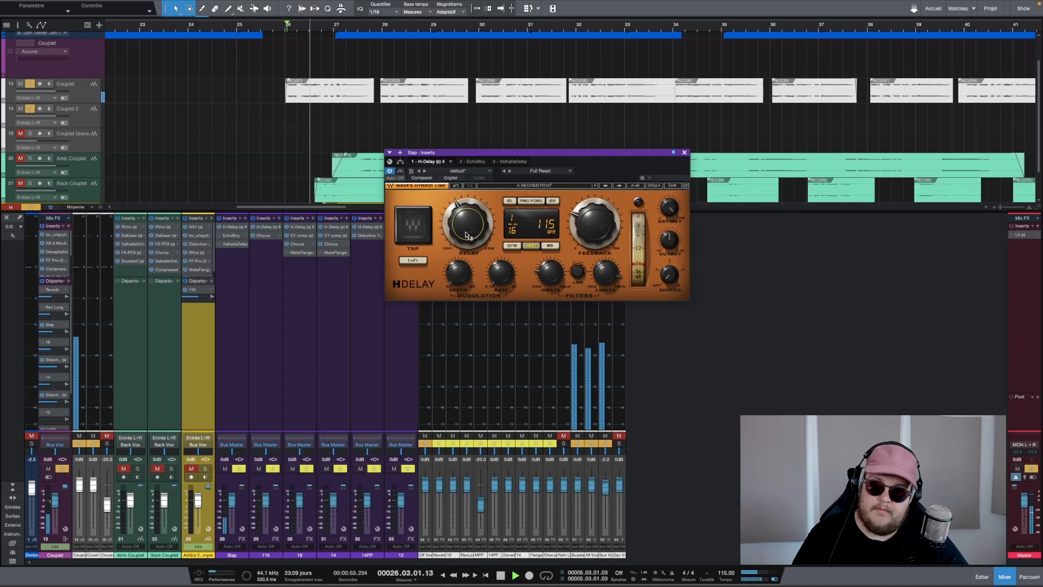
pyautogui.press('space')
# Listen to the vocal with a 1/8 delay time, and set H-Delay to 1/4 and listen again
pyautogui.scroll(3, 466, 235)
pyautogui.press('space')
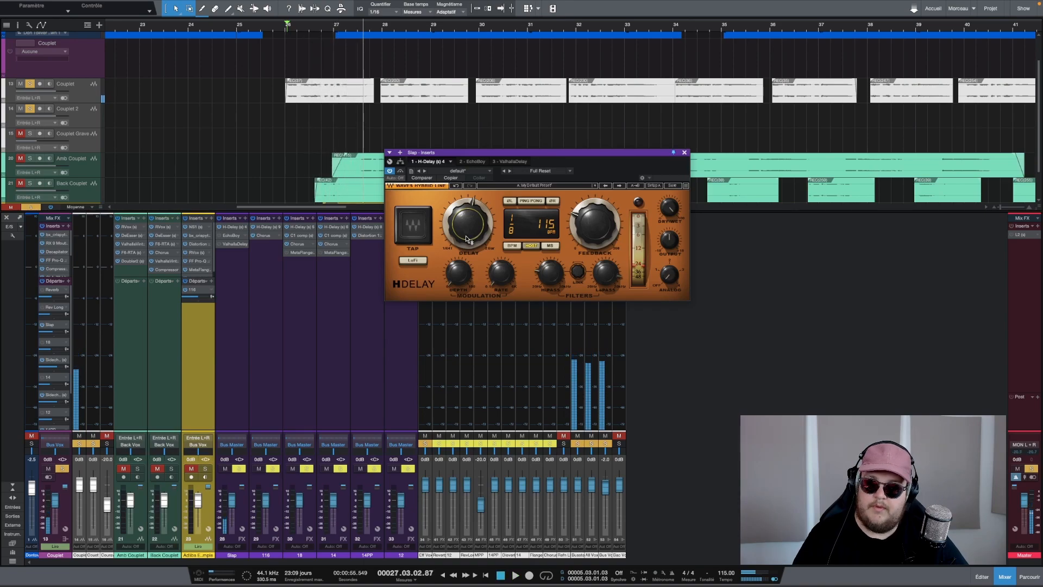
pyautogui.scroll(2, 467, 235)
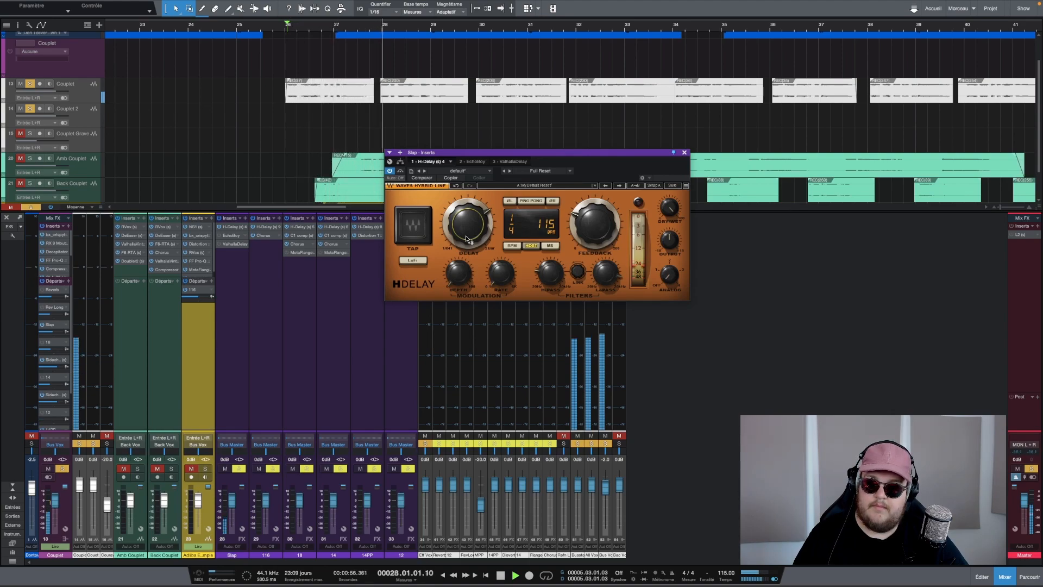
pyautogui.press('space')
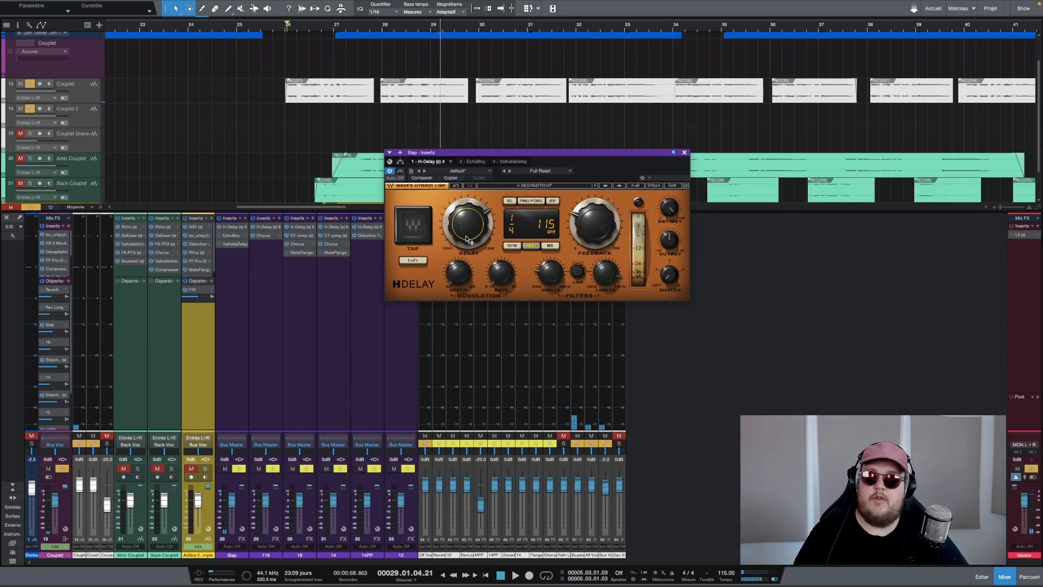
# Set the H-Delay time to 1/2 and play the Couplet vocal to hear it
pyautogui.moveTo(465, 236); pyautogui.dragTo(496, 203)
pyautogui.press('space')
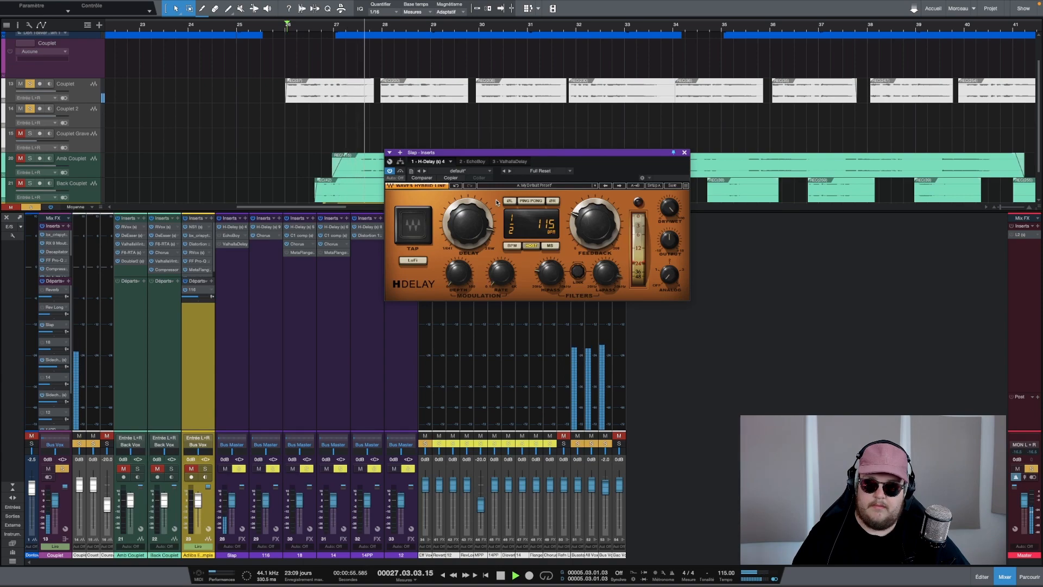
pyautogui.press('space')
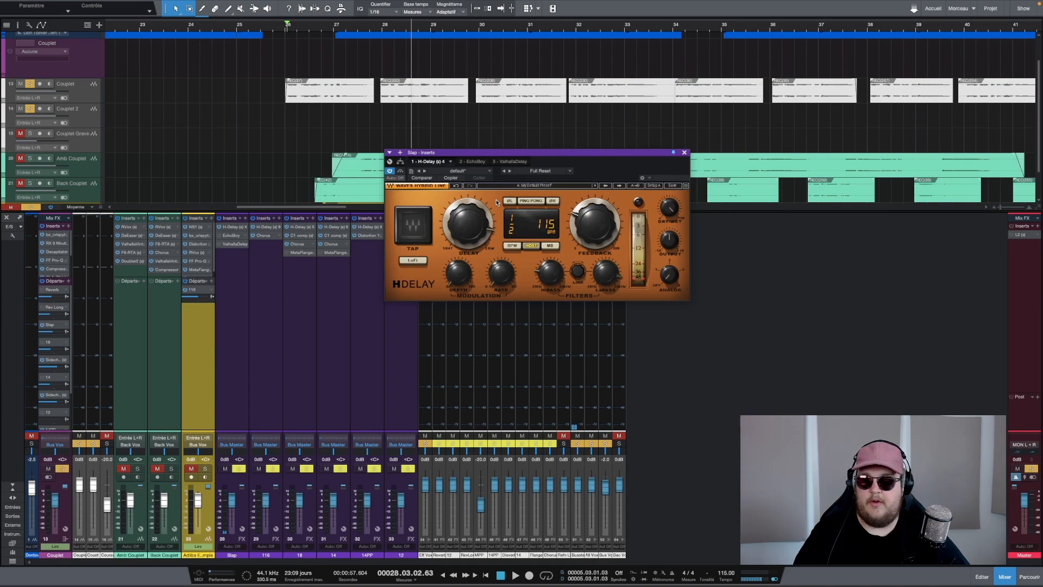
# Shorten the H-Delay time and switch it from host-synced notes to milliseconds, at 55 ms
pyautogui.moveTo(464, 224); pyautogui.dragTo(465, 242)
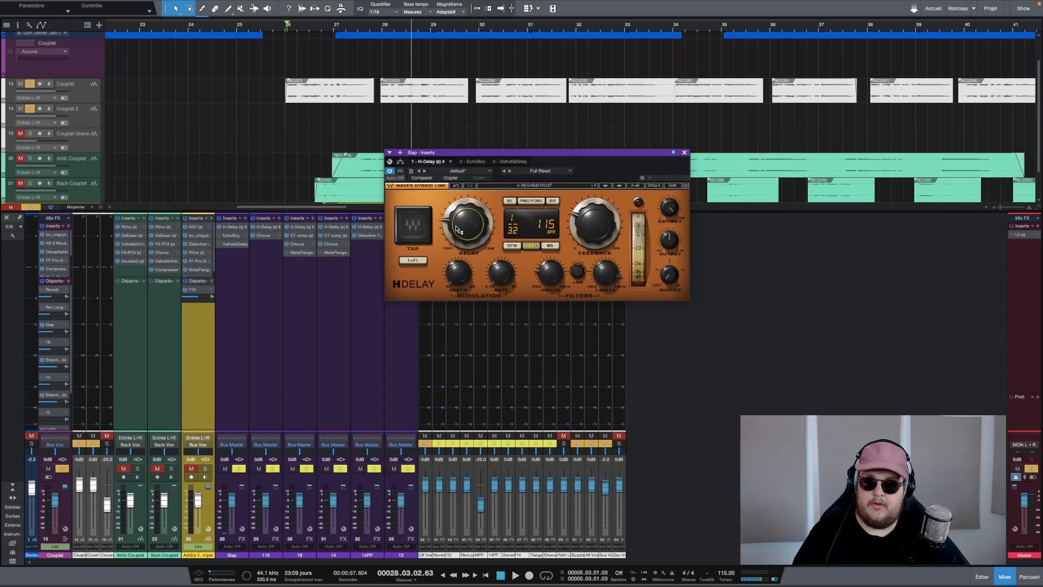
pyautogui.click(508, 246)
pyautogui.moveTo(466, 224); pyautogui.dragTo(465, 227)
pyautogui.click(550, 246)
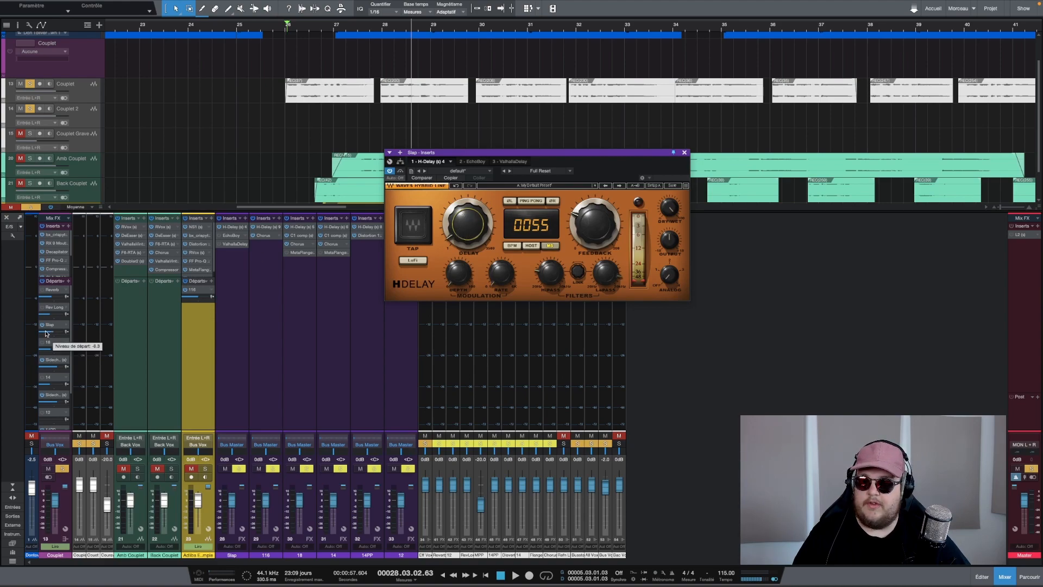
# Play the vocal while lowering the Couplet's Slap send to about -17.5 dB, and toggle the send to compare
pyautogui.press('space')
pyautogui.scroll(-5, 46, 334)
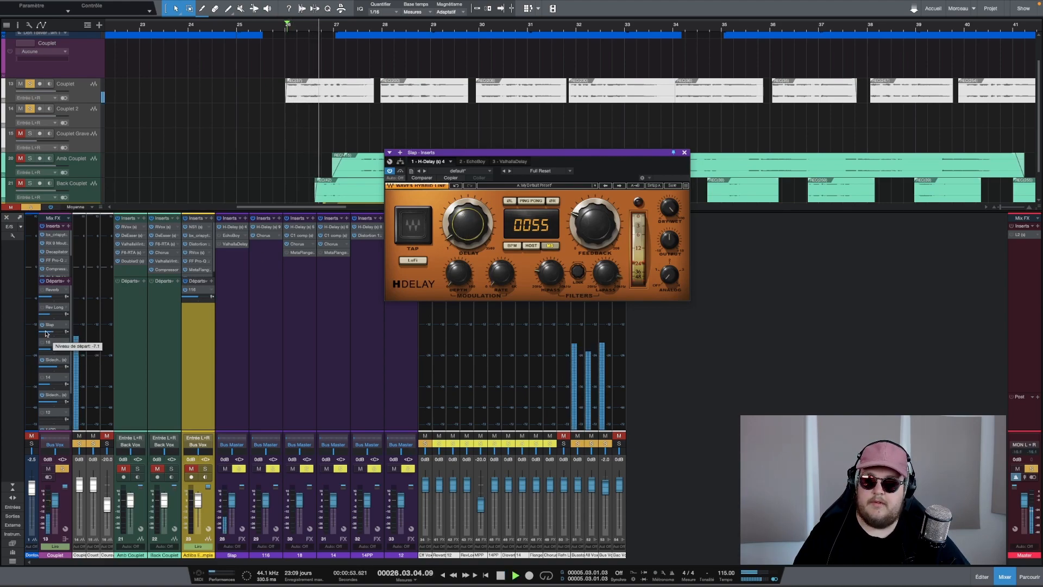
pyautogui.scroll(-1, 47, 333)
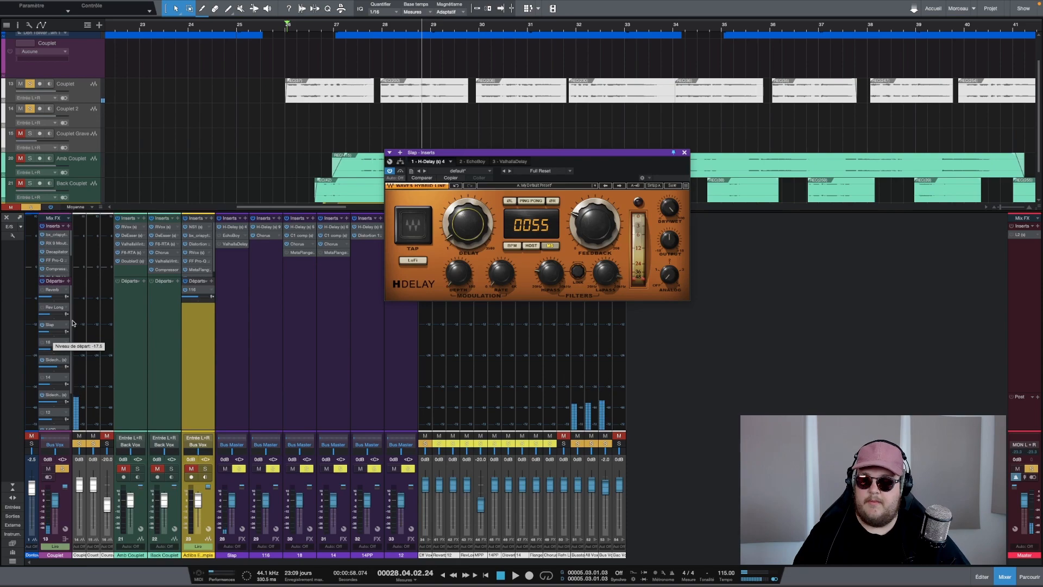
pyautogui.click(42, 324)
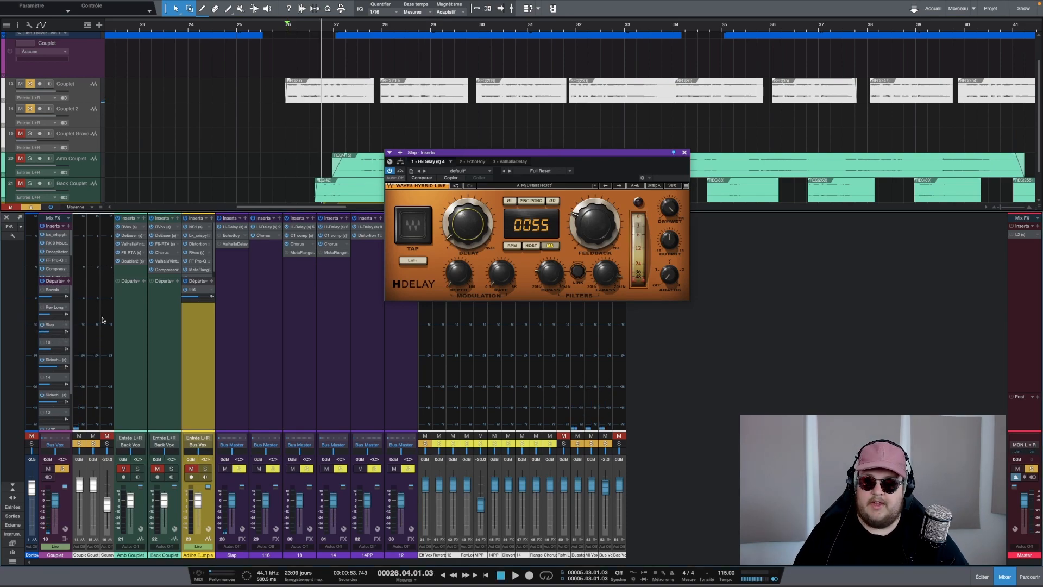
# Enable H-Delay's Ping Pong mode, raise the Couplet's Slap send, and listen to the stereo effect on the vocal
pyautogui.click(536, 201)
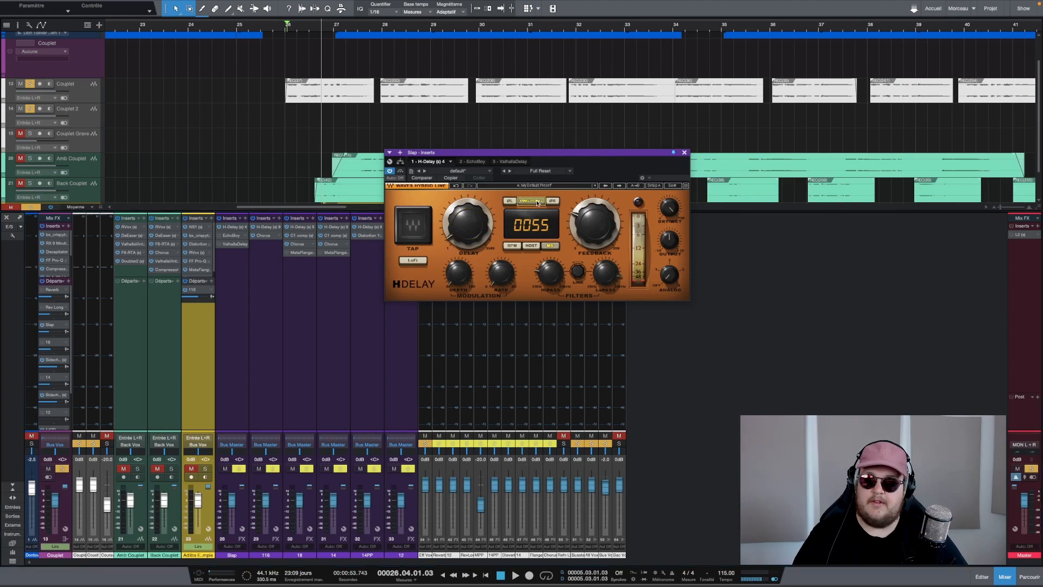
pyautogui.press('space')
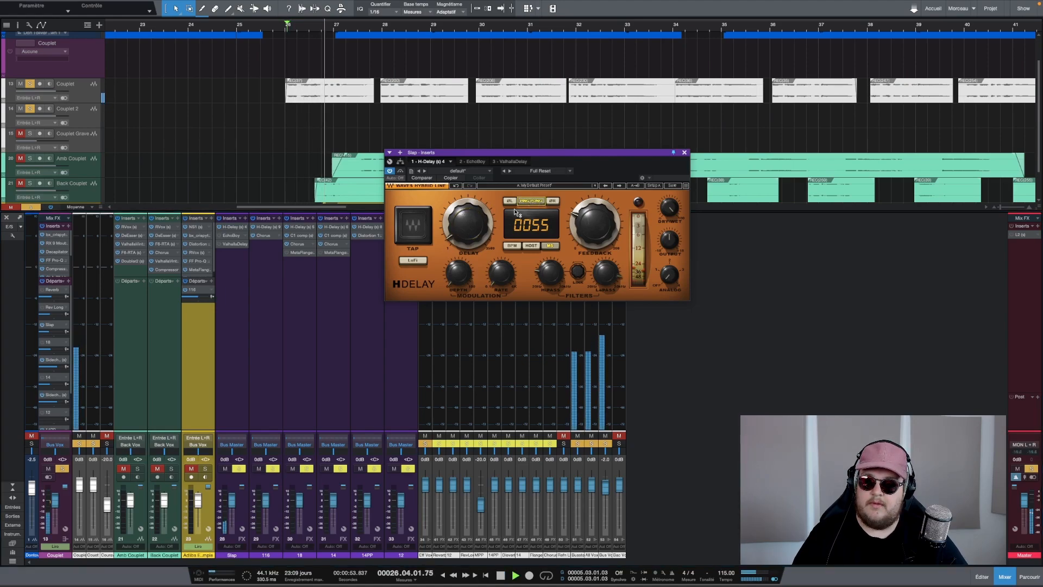
pyautogui.press('space')
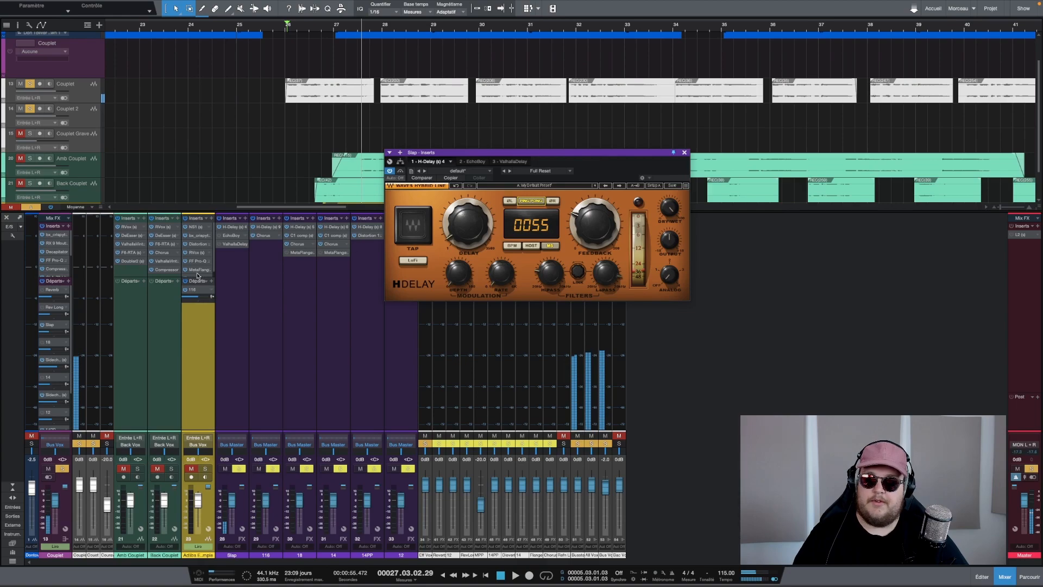
pyautogui.moveTo(39, 333); pyautogui.dragTo(41, 333)
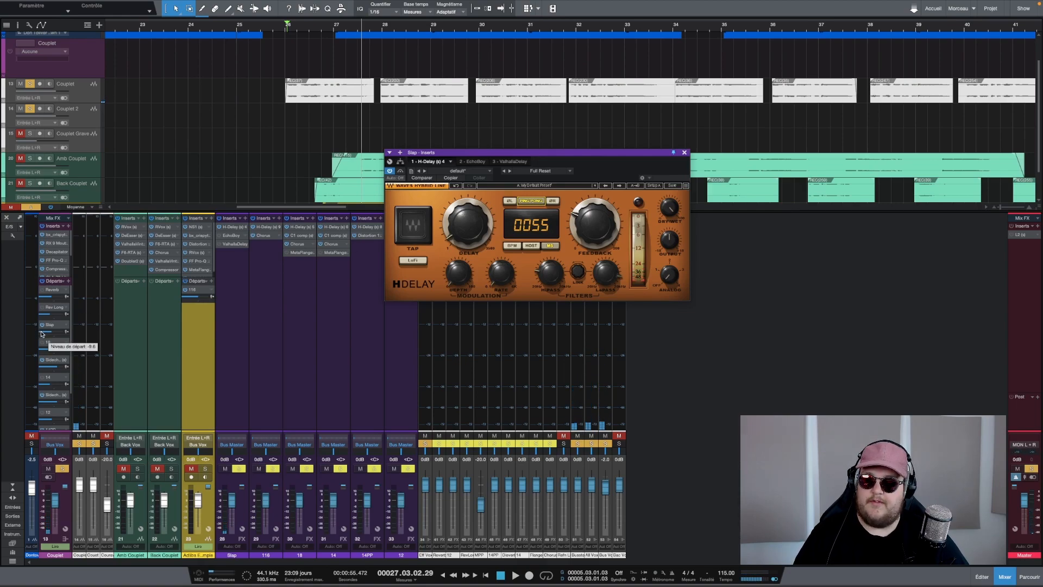
pyautogui.press('space')
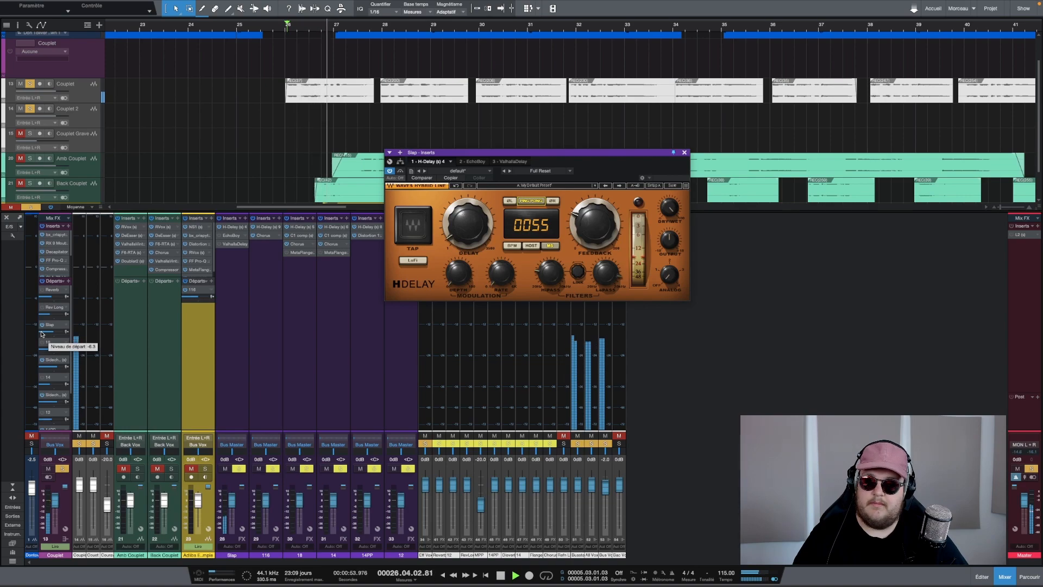
pyautogui.press('space')
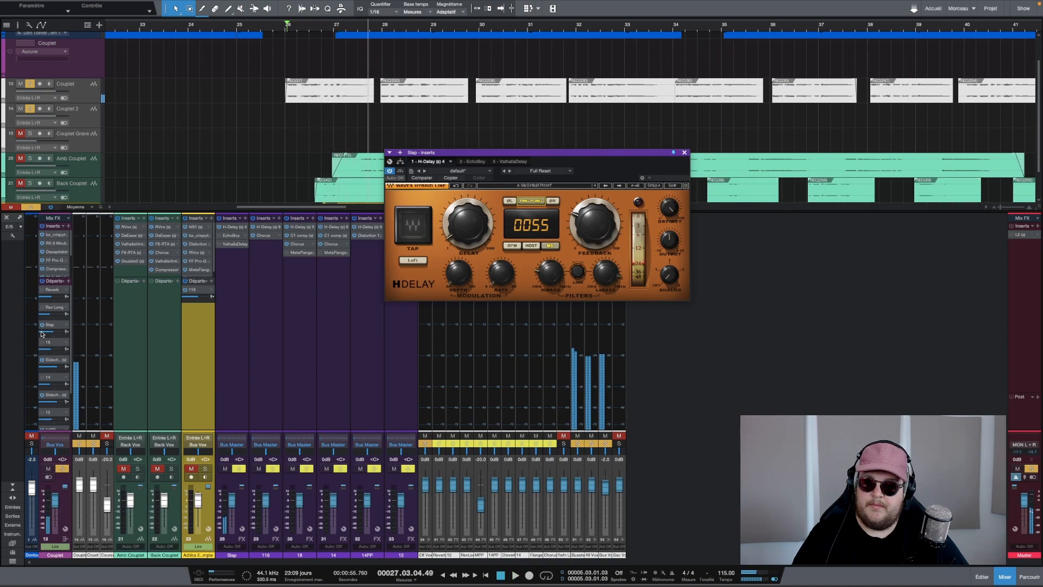
# Lower the Couplet's Slap send to about -17.5 dB and play the vocal again
pyautogui.scroll(-5, 41, 333)
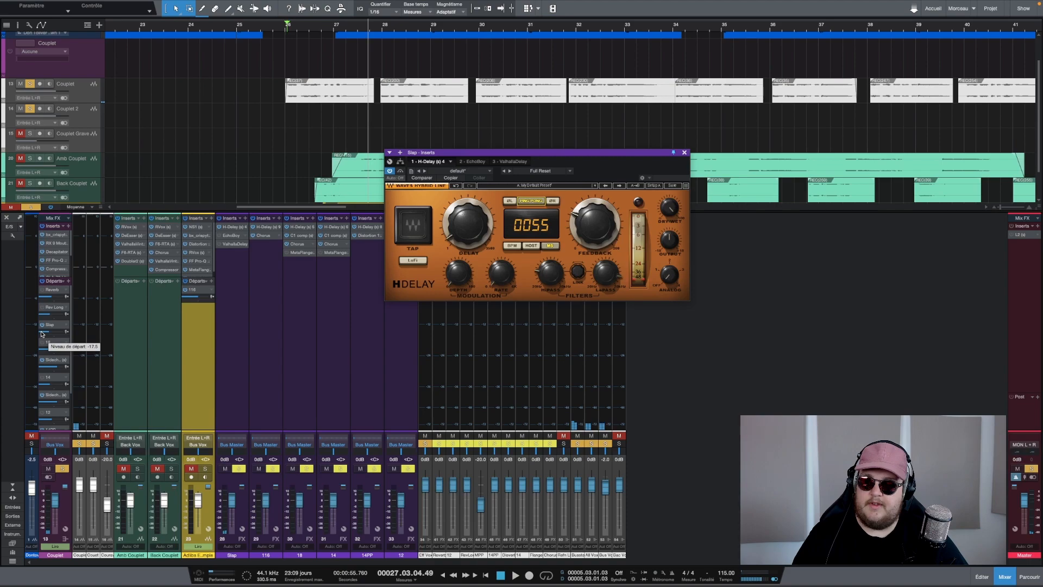
pyautogui.press('space')
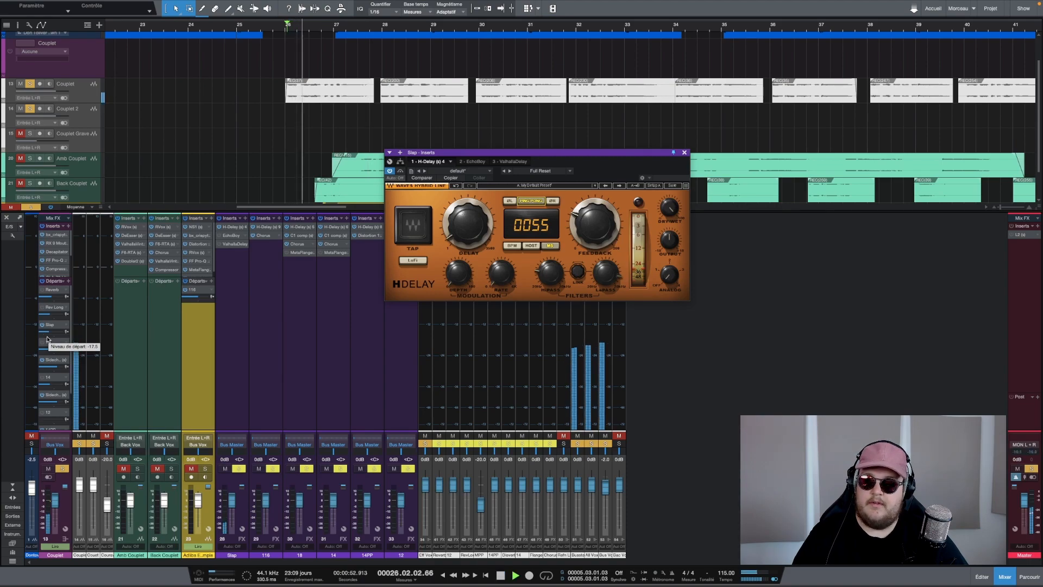
pyautogui.press('space')
# Solo the instrumental channel beside the Couplet bus, adjust the Slap send during playback, and remove the solo
pyautogui.click(31, 444)
pyautogui.press('space')
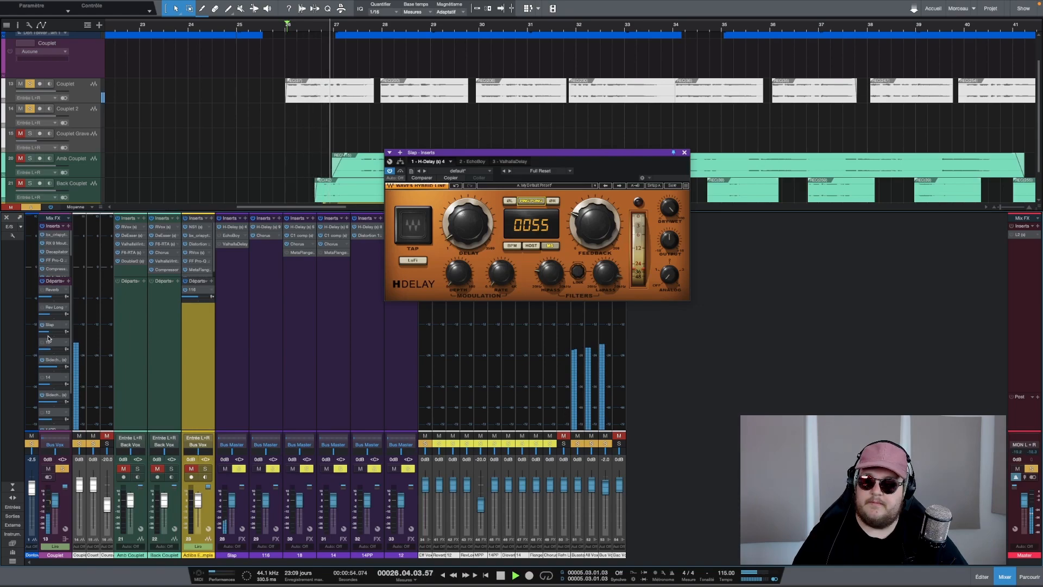
pyautogui.moveTo(41, 334)
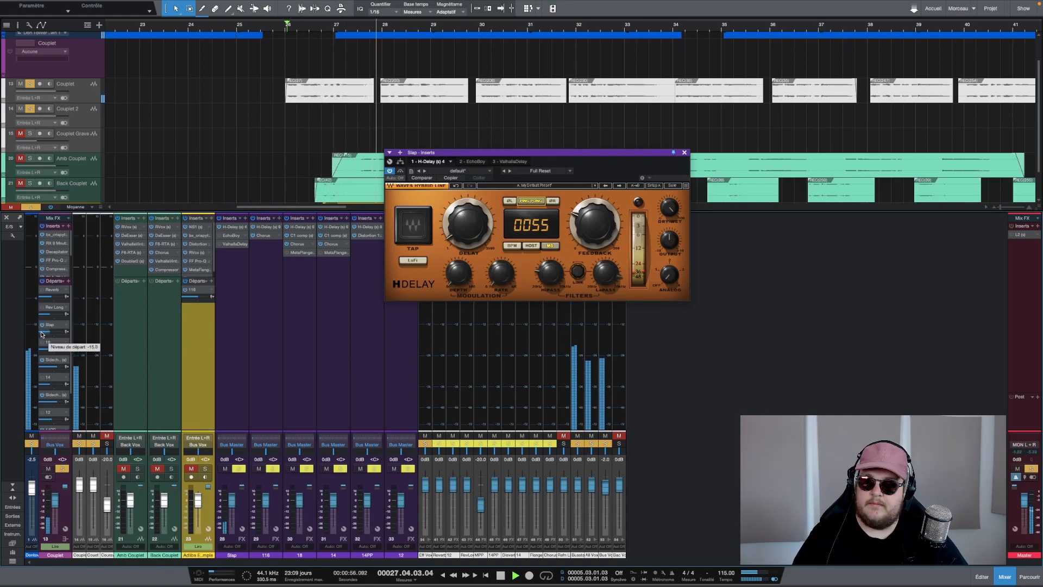
pyautogui.scroll(-5, 41, 334)
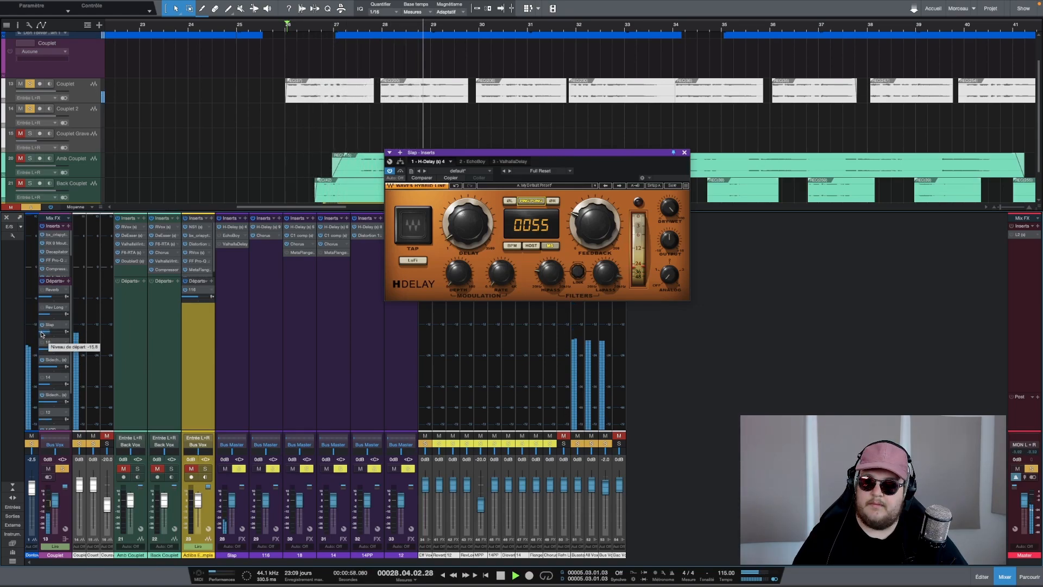
pyautogui.click(32, 444)
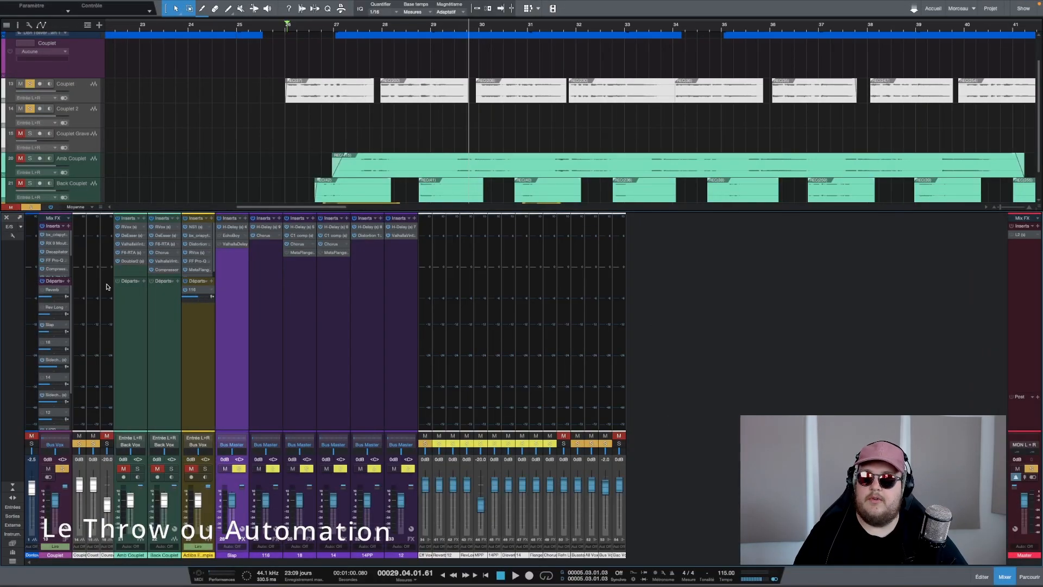
# Display the automation of the send level to FX channel 12 on the Couplet bus
pyautogui.click(54, 51)
pyautogui.click(55, 85)
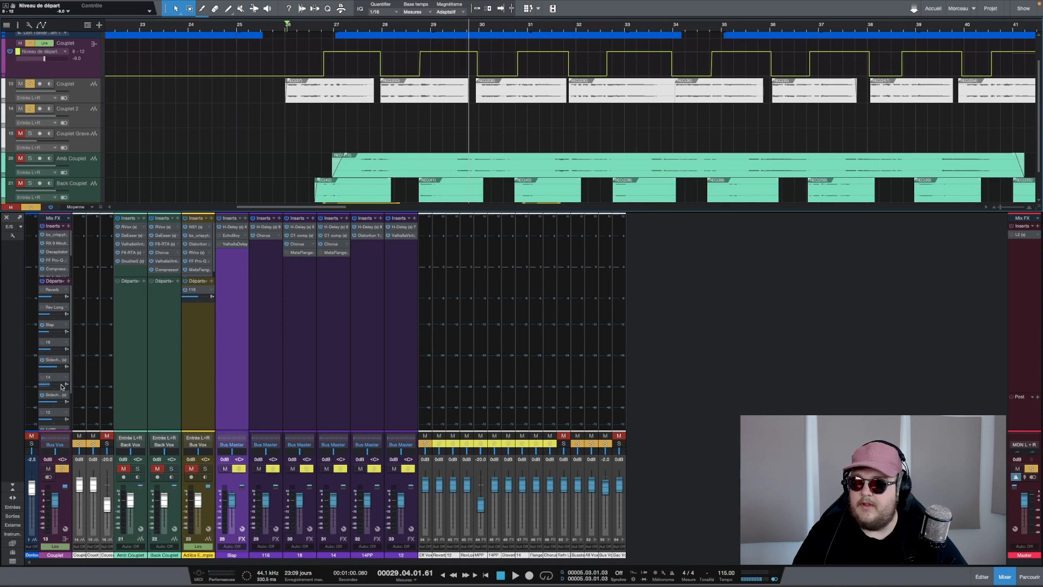
# Review the H-Delay and ValhallaVintageVerb inserts on FX channel 12, and turn on H-Delay's LoFi mode
pyautogui.click(407, 263)
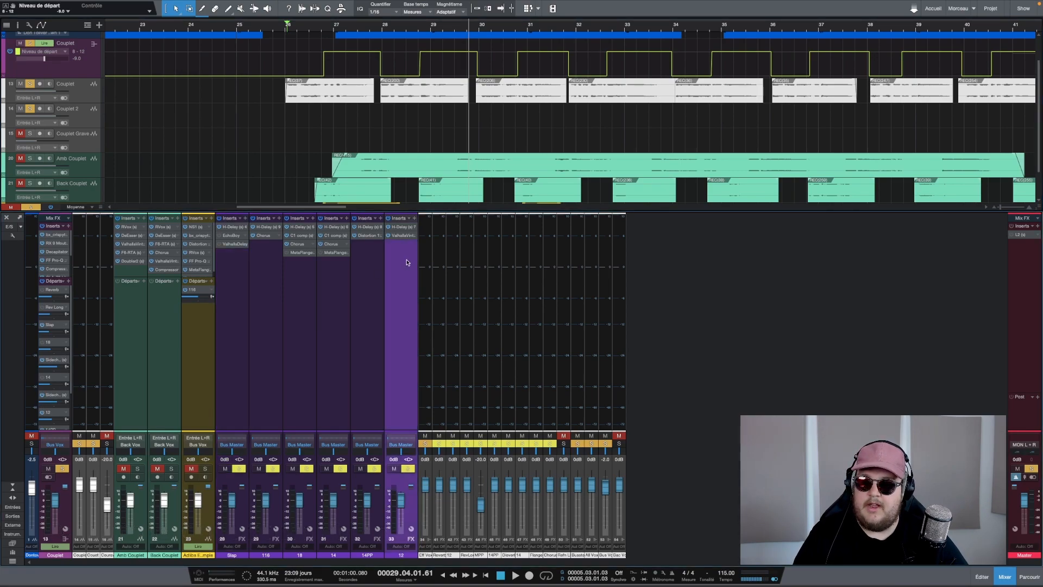
pyautogui.click(402, 227)
pyautogui.moveTo(546, 300); pyautogui.dragTo(227, 296)
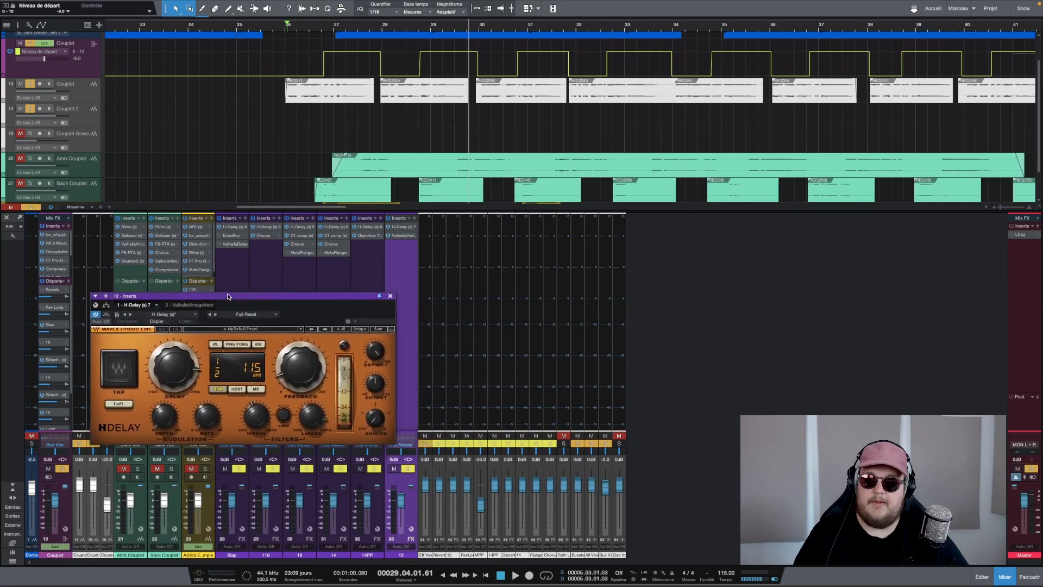
pyautogui.click(405, 236)
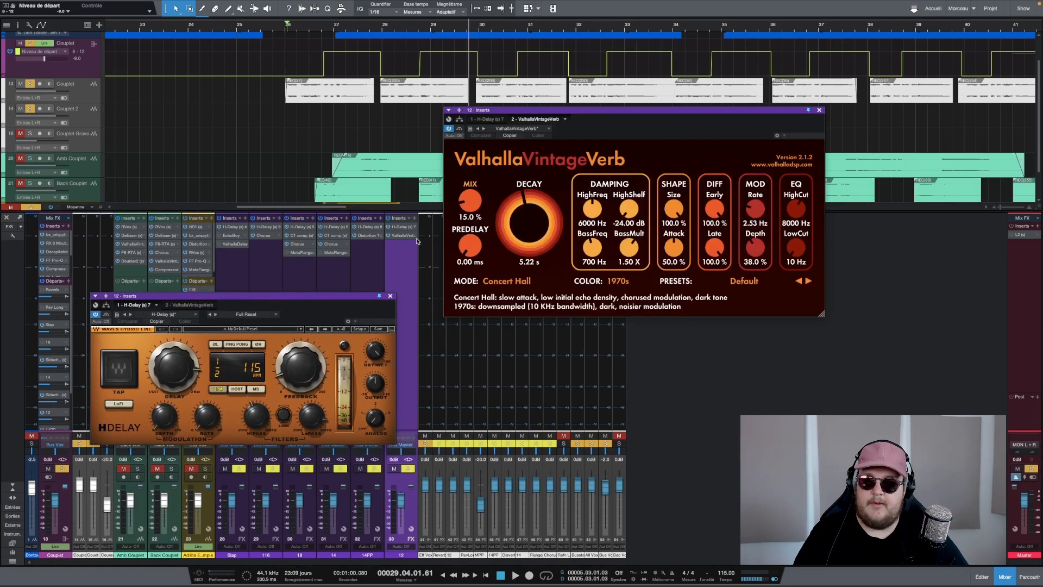
pyautogui.click(818, 111)
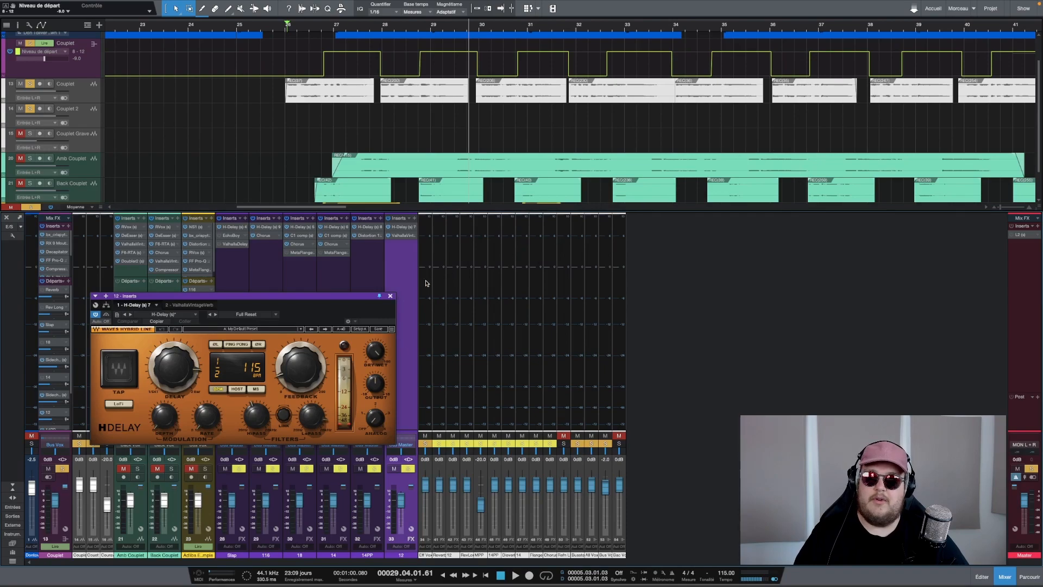
pyautogui.click(112, 403)
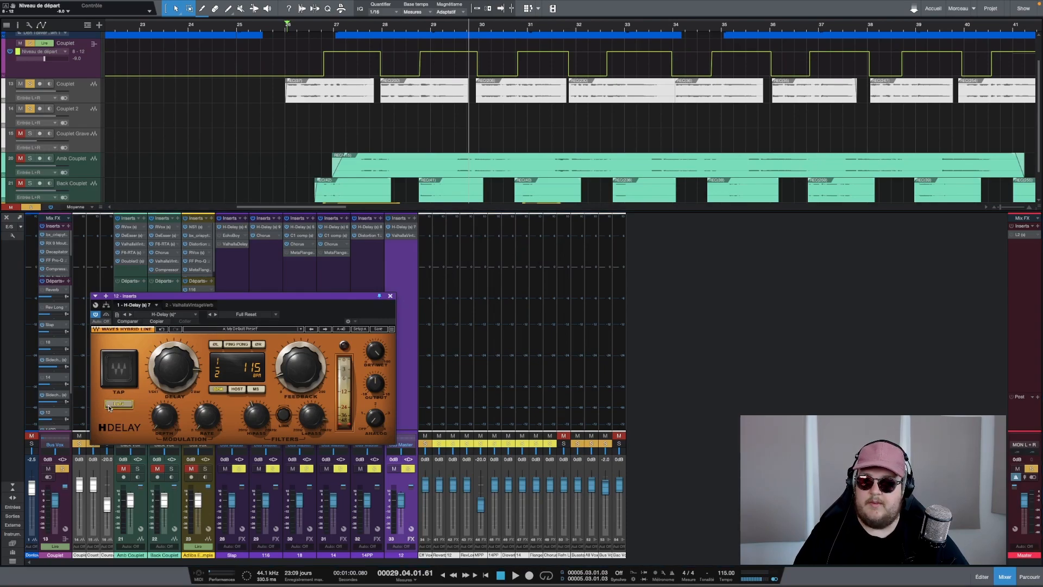
pyautogui.moveTo(254, 417)
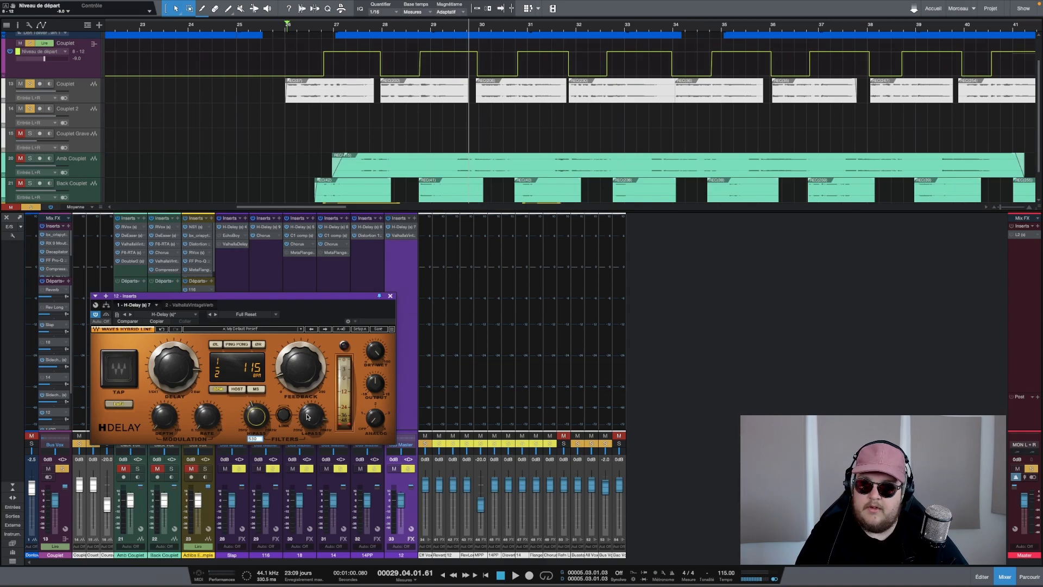
pyautogui.click(390, 296)
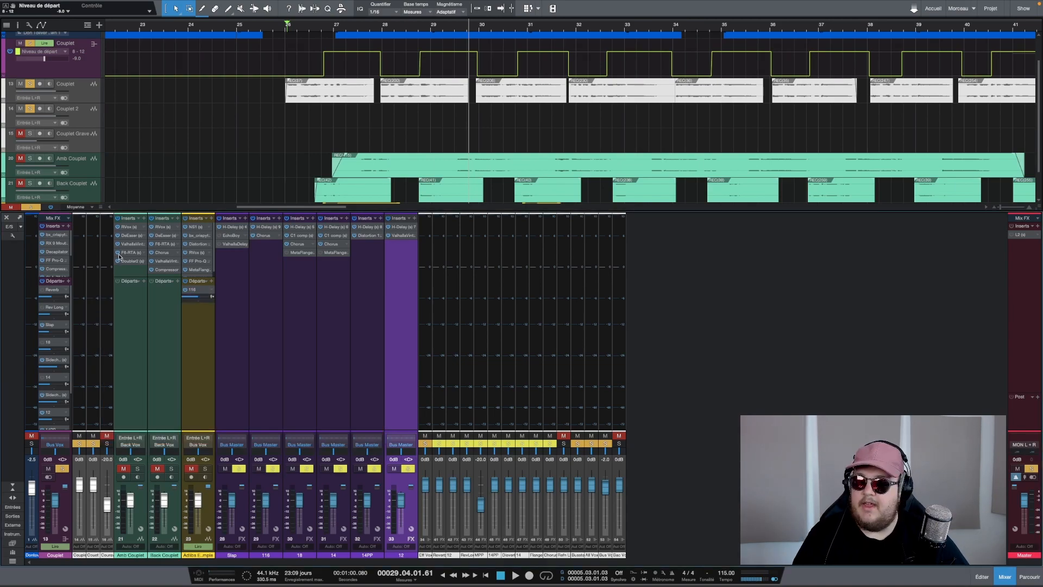
# Examine the send-level automation on the Couplet bus around bars 26 to 29 and play the passage to hear the delay throw
pyautogui.scroll(5, 296, 29)
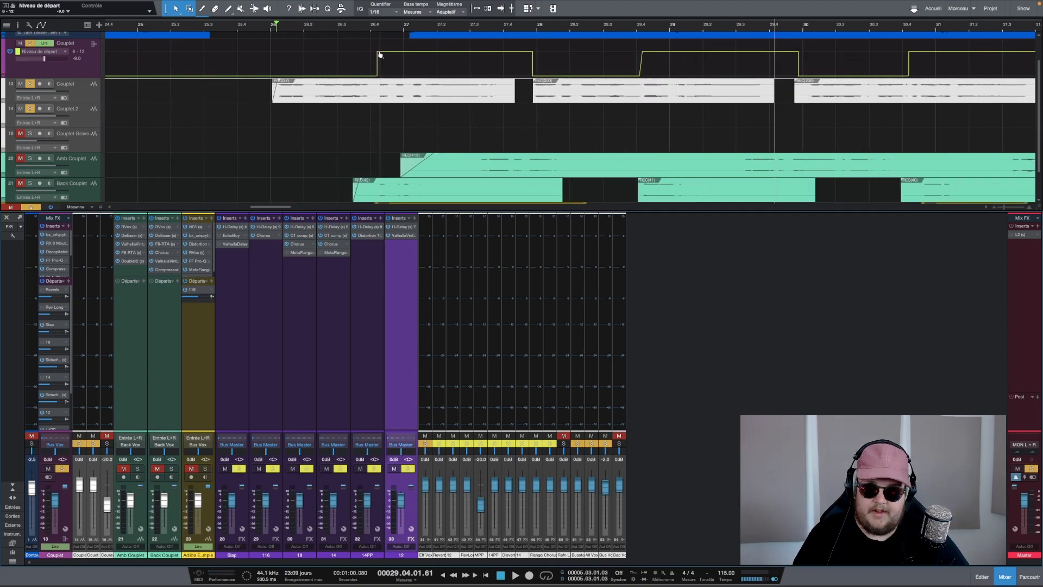
pyautogui.press('space')
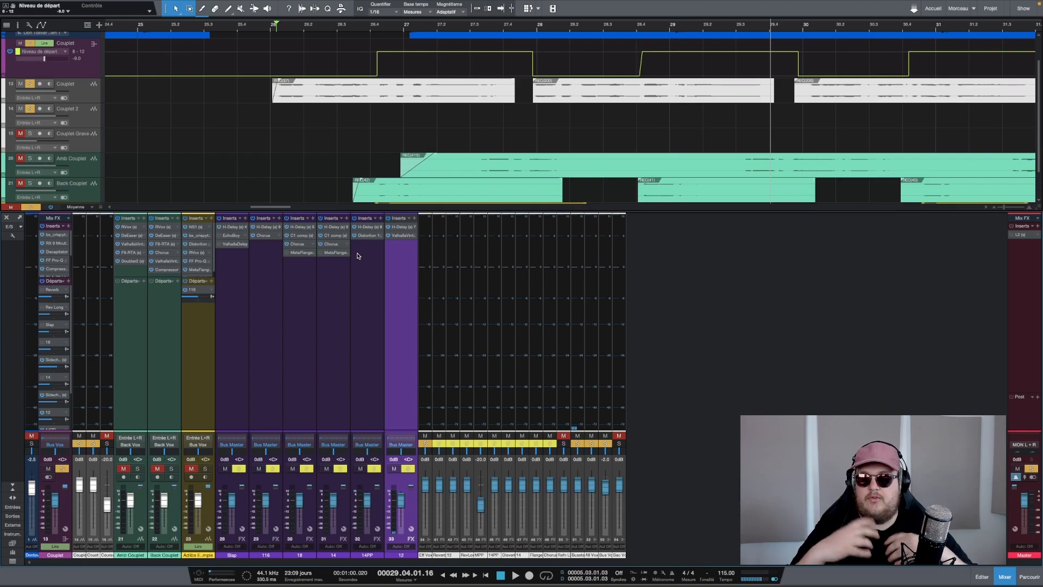
pyautogui.press('space')
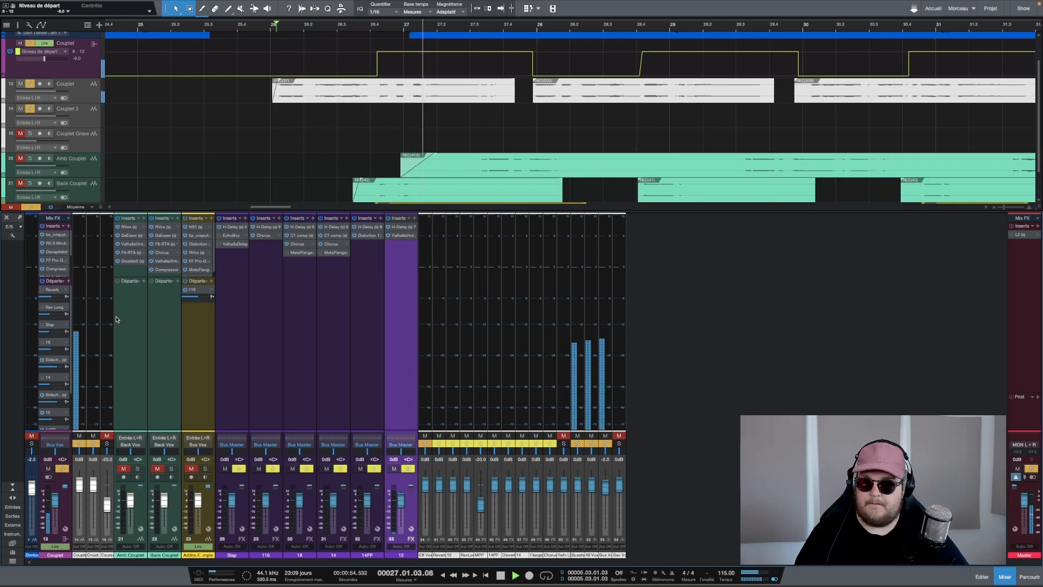
pyautogui.press('space')
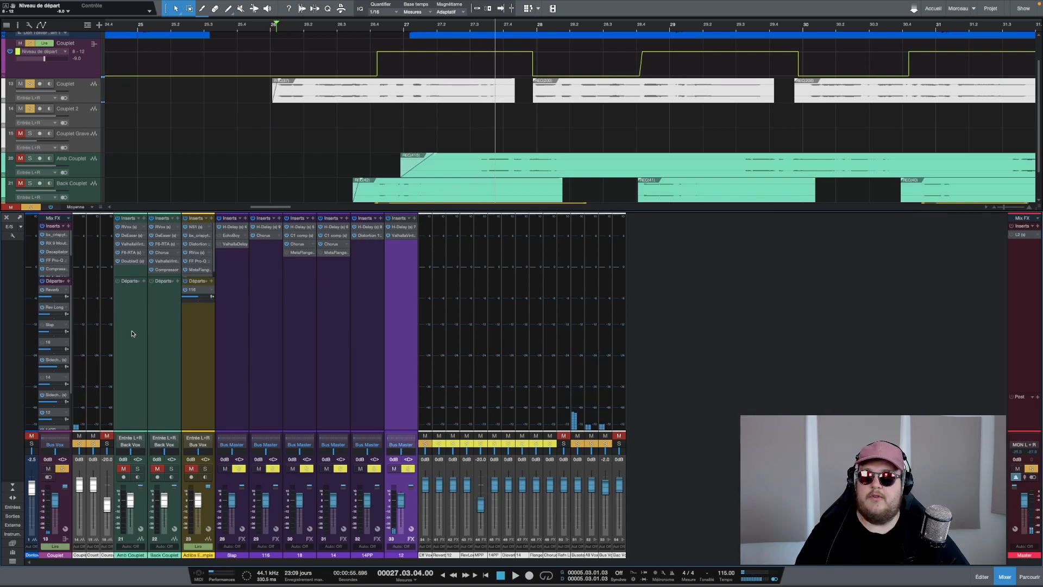
pyautogui.press('space')
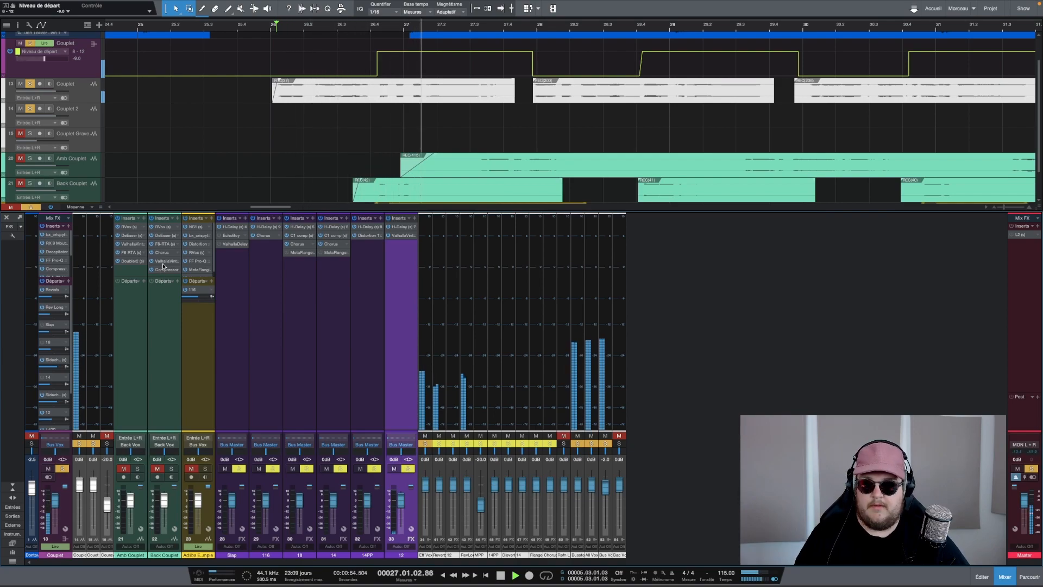
pyautogui.press('space')
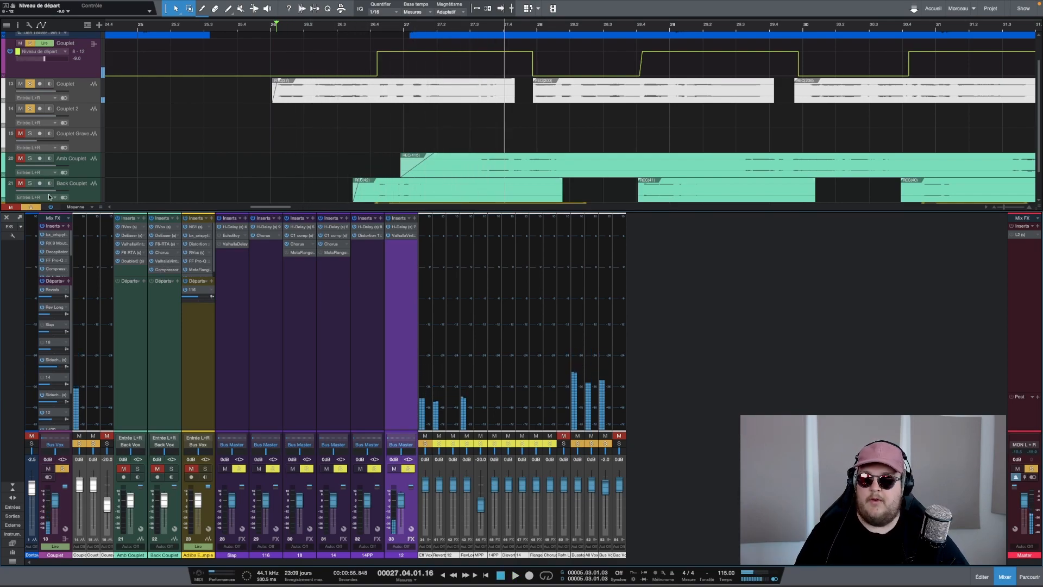
# Solo the Amb Couplet and Back Couplet tracks with the verse and play the passage
pyautogui.click(19, 159)
pyautogui.click(20, 183)
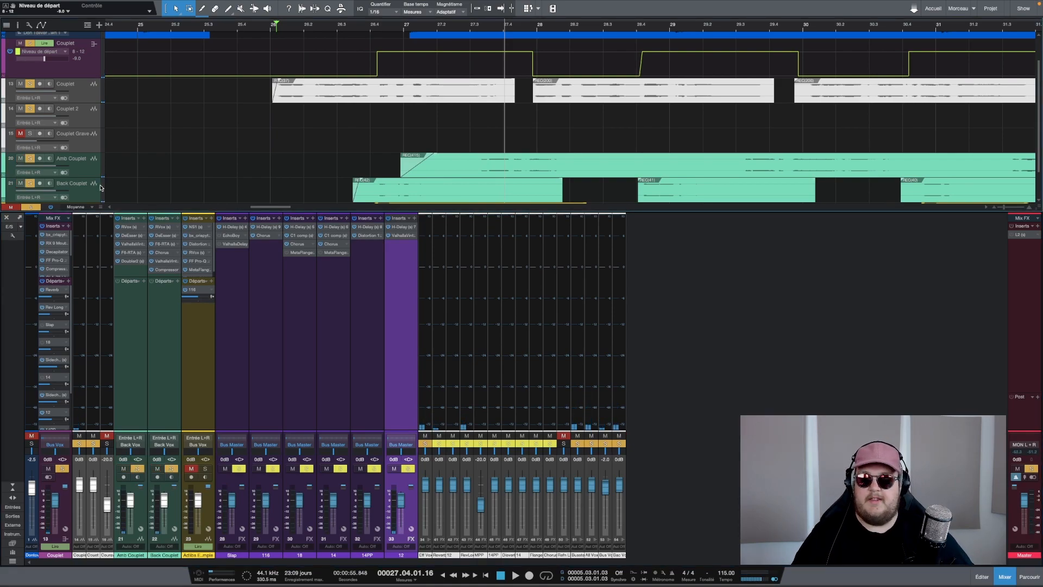
pyautogui.press('space')
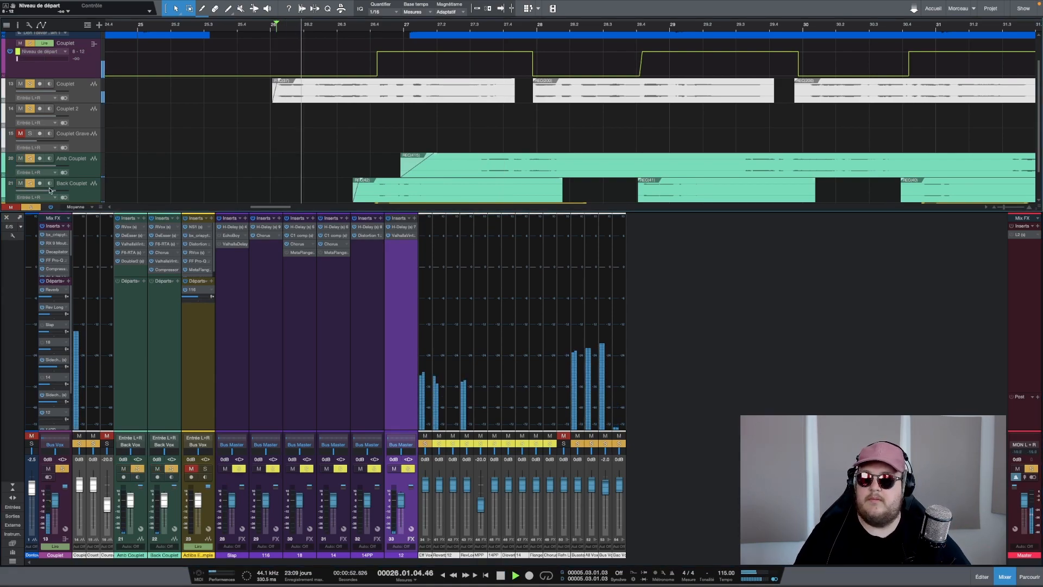
# Play the verse passage with the instrumental unmuted to hear the delay throws in context, and mute the instrumental again
pyautogui.click(31, 437)
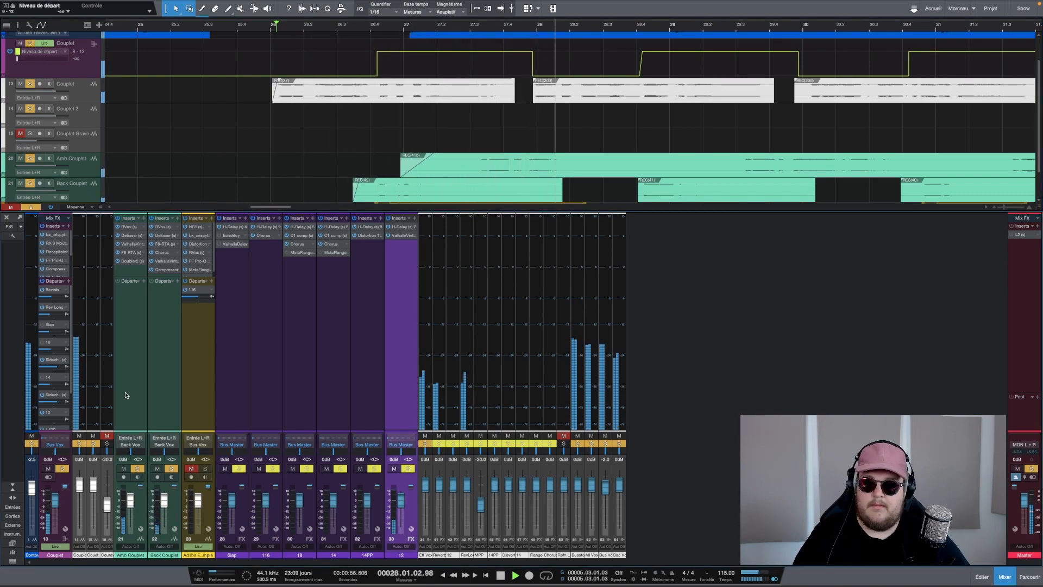
pyautogui.press('space')
pyautogui.click(32, 445)
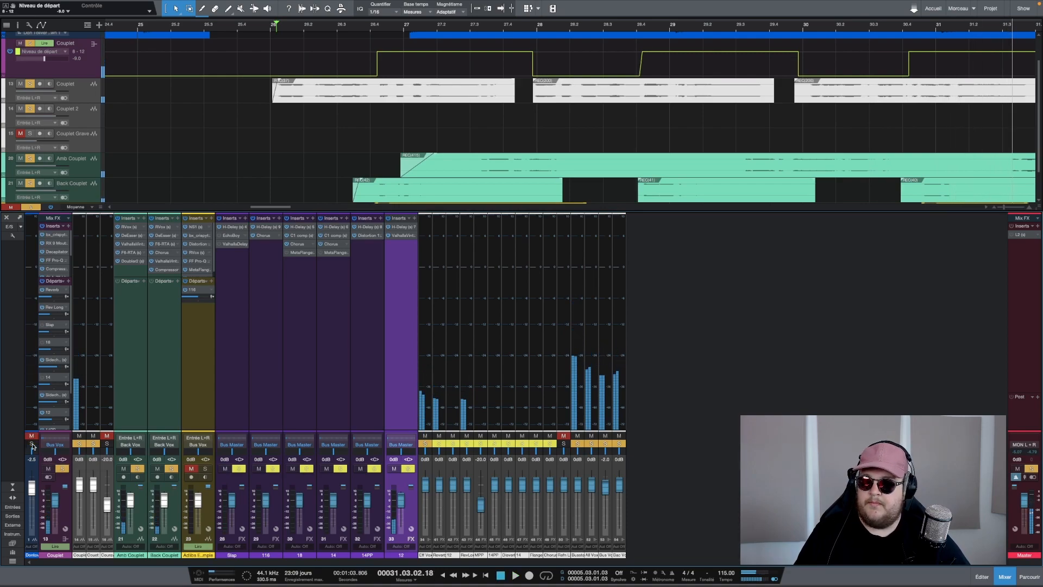
# Set the Couplet bus's automation display to Aucune and place the playback start at bar 42
pyautogui.scroll(-10, 293, 28)
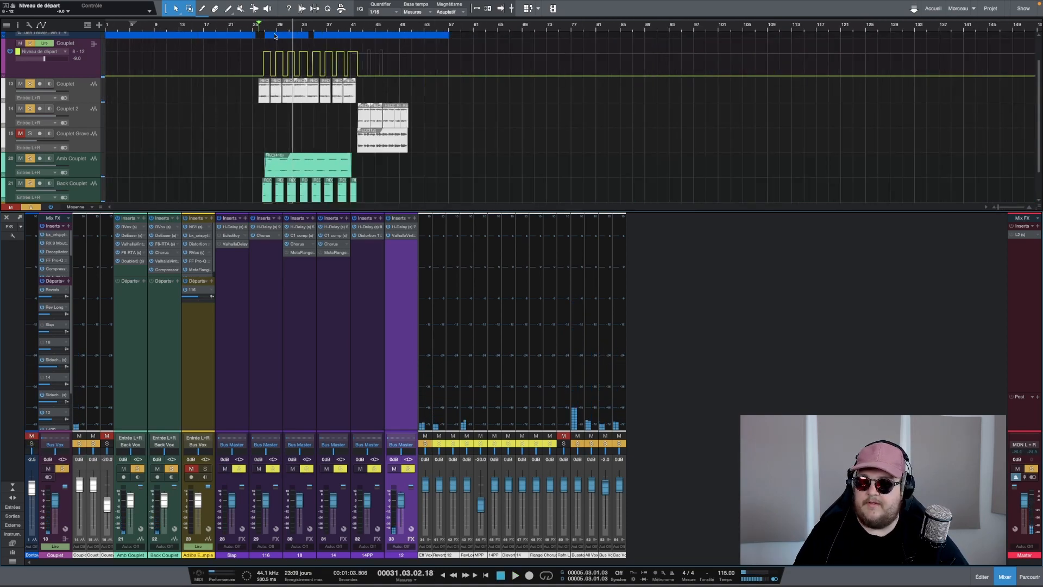
pyautogui.click(65, 53)
pyautogui.click(67, 59)
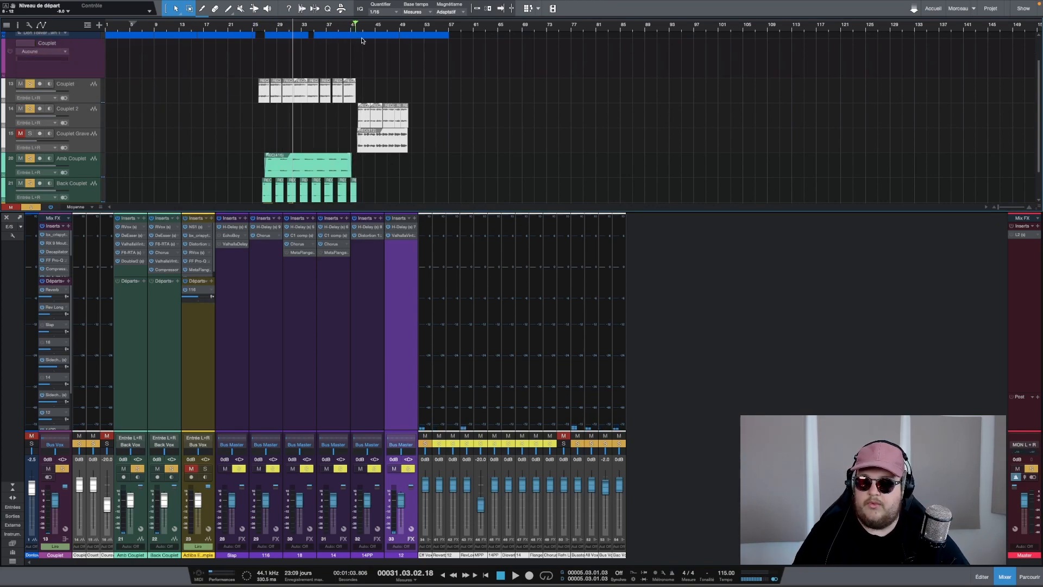
# Review the H-Delay and Distortion 1 inserts on FX channel 14PP
pyautogui.scroll(4, 363, 31)
pyautogui.scroll(3, 363, 31)
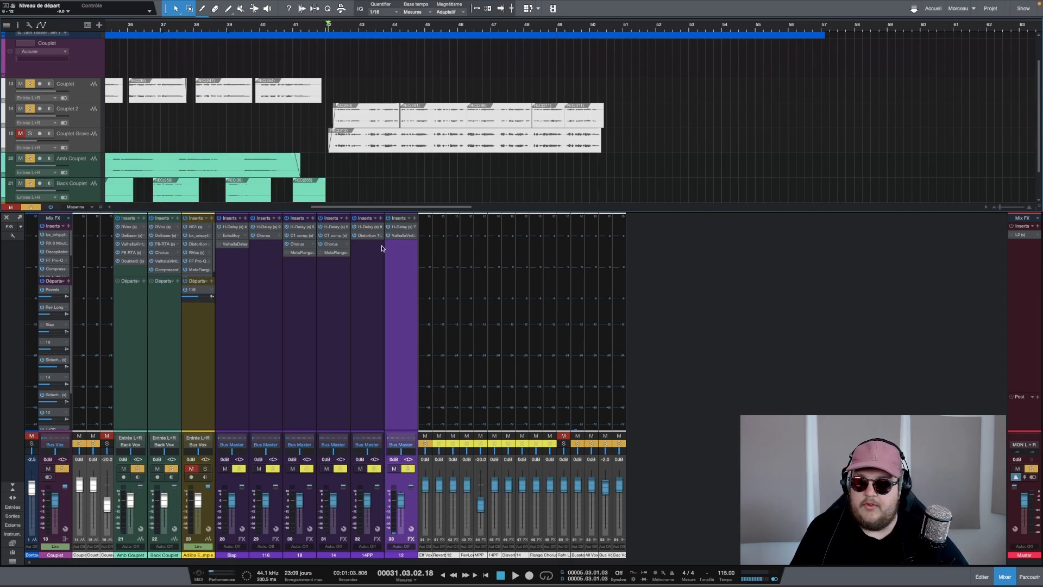
pyautogui.click(367, 228)
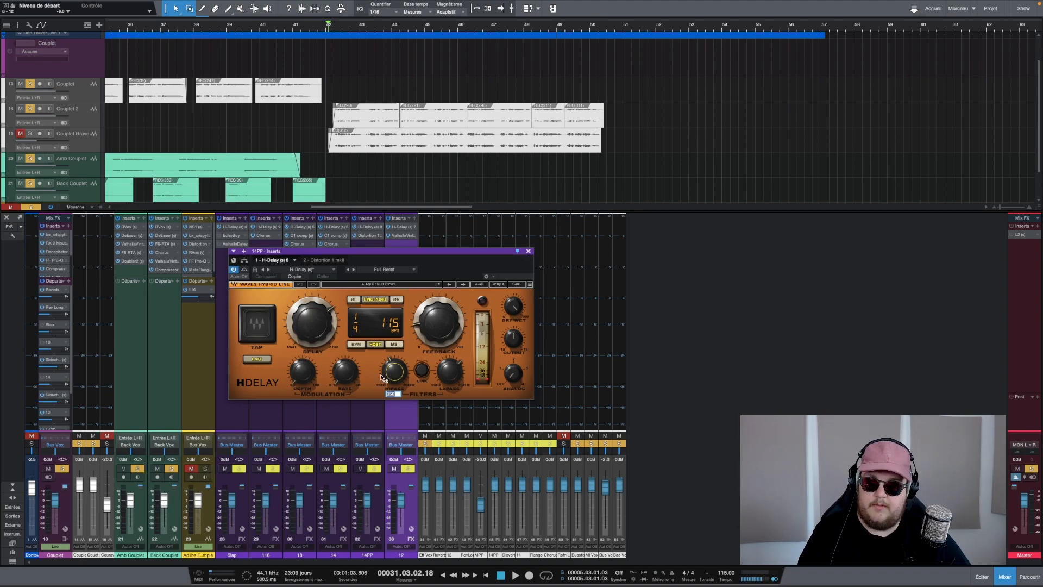
pyautogui.click(528, 251)
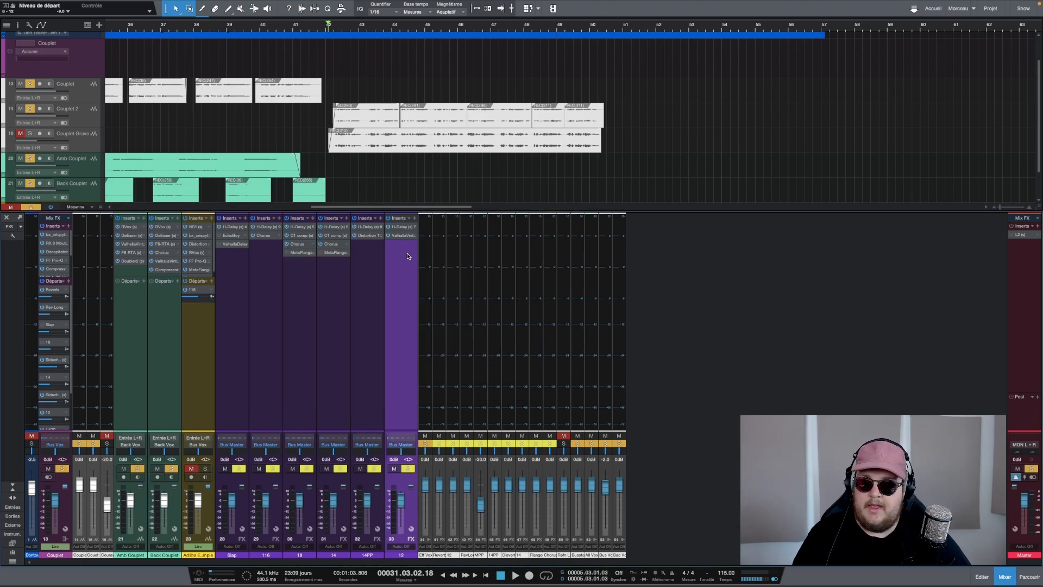
pyautogui.click(367, 236)
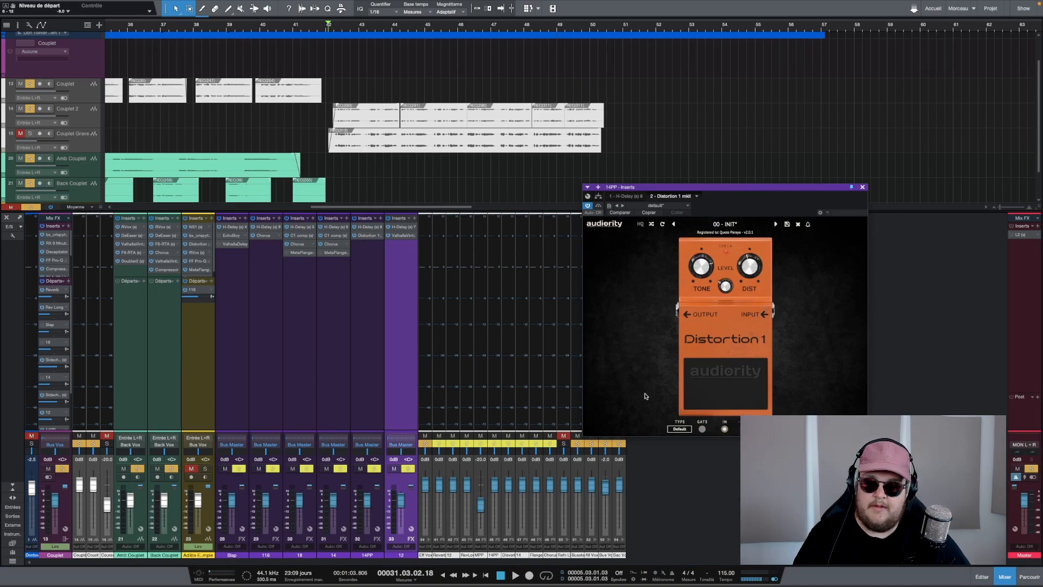
# Play the Couplet 2 passage from bar 42 to hear the distorted delay, and check Distortion 1's Dist amount
pyautogui.scroll(4, 338, 32)
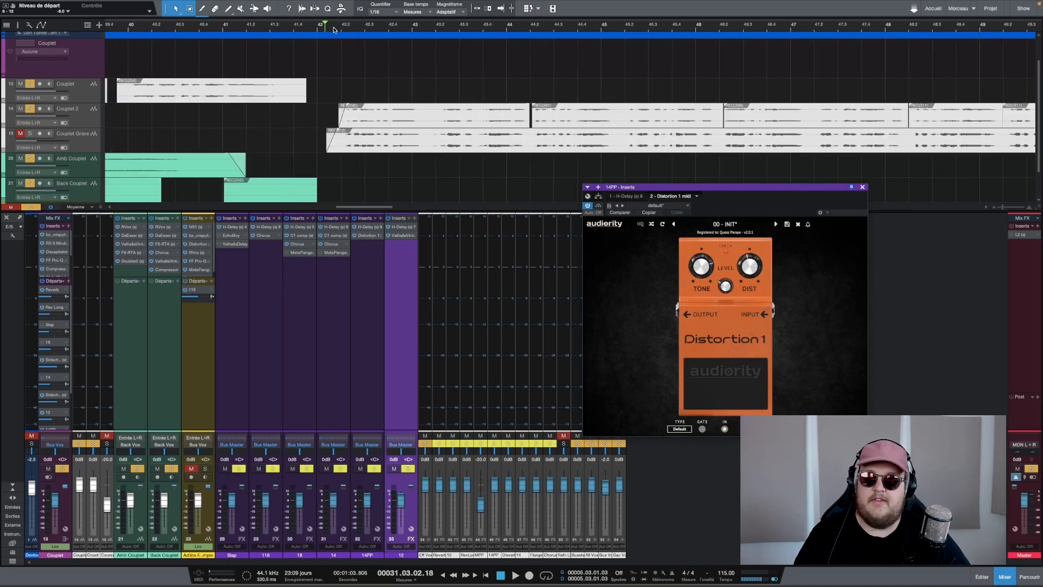
pyautogui.press('space')
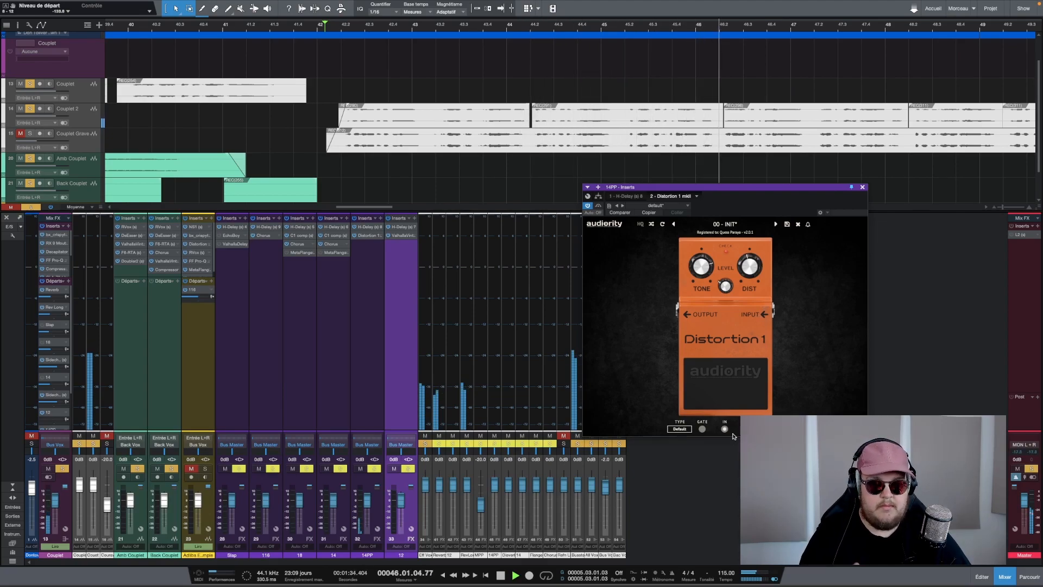
pyautogui.press('space')
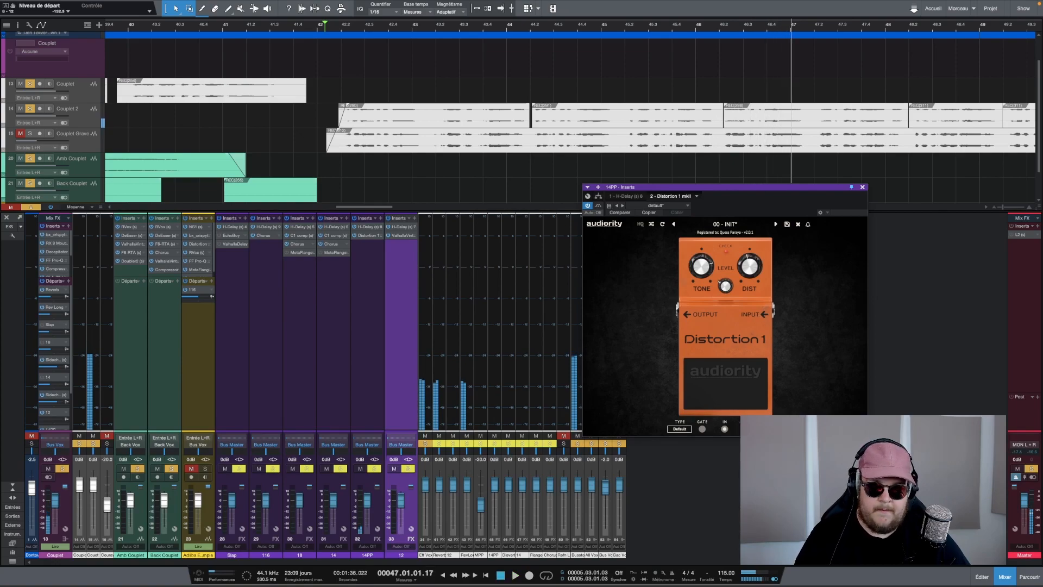
pyautogui.moveTo(749, 270)
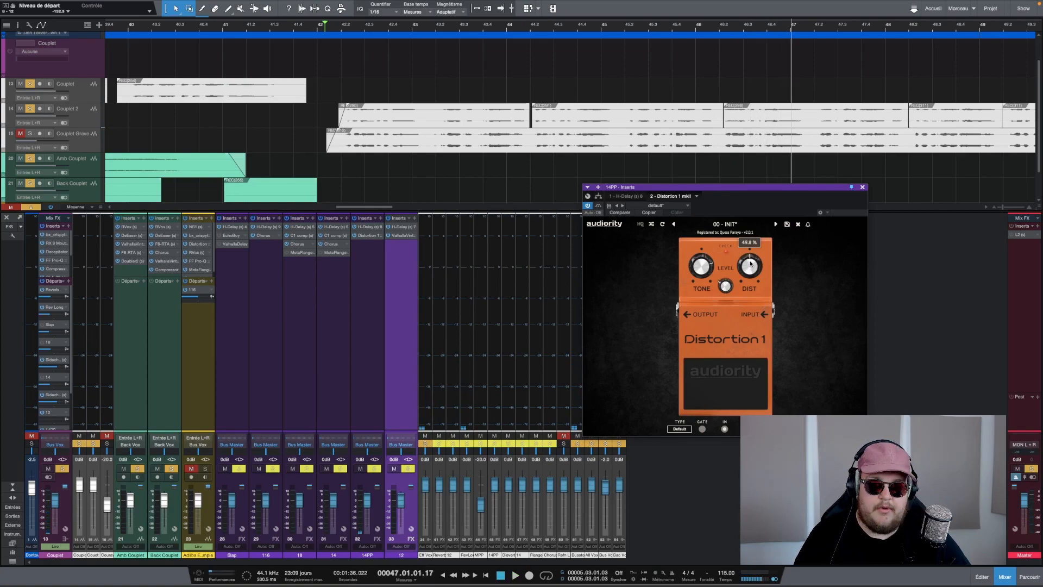
pyautogui.press('space')
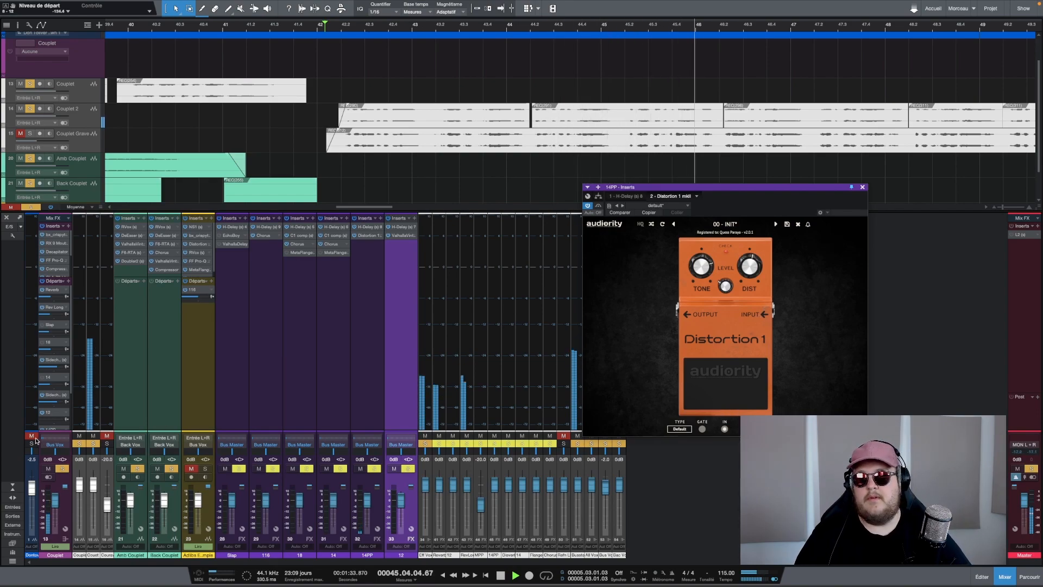
pyautogui.press('space')
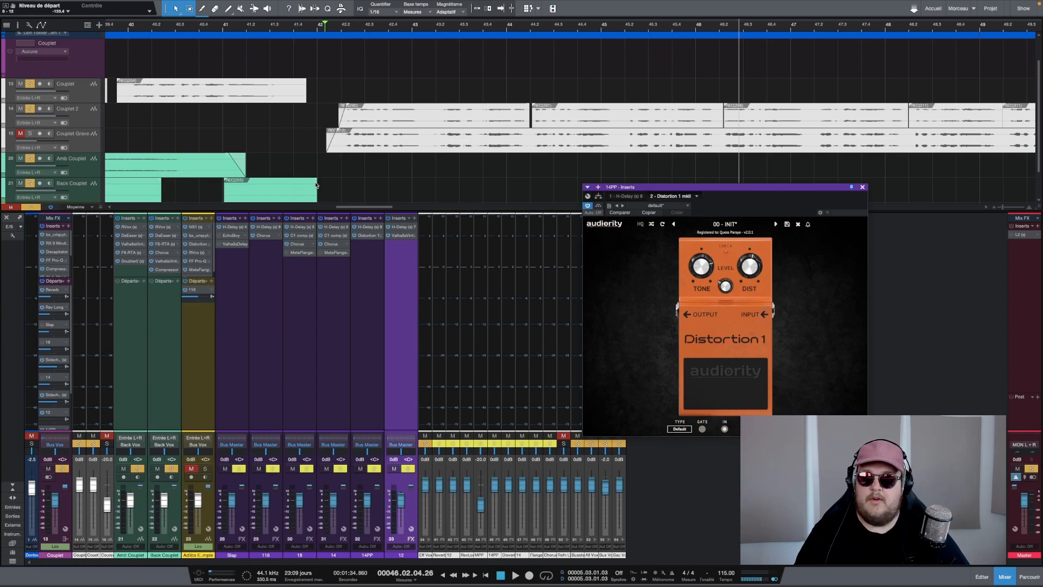
# Place the playback start back at bar 26 and close the Distortion 1 window
pyautogui.scroll(-10, 352, 22)
pyautogui.moveTo(359, 26); pyautogui.dragTo(254, 92)
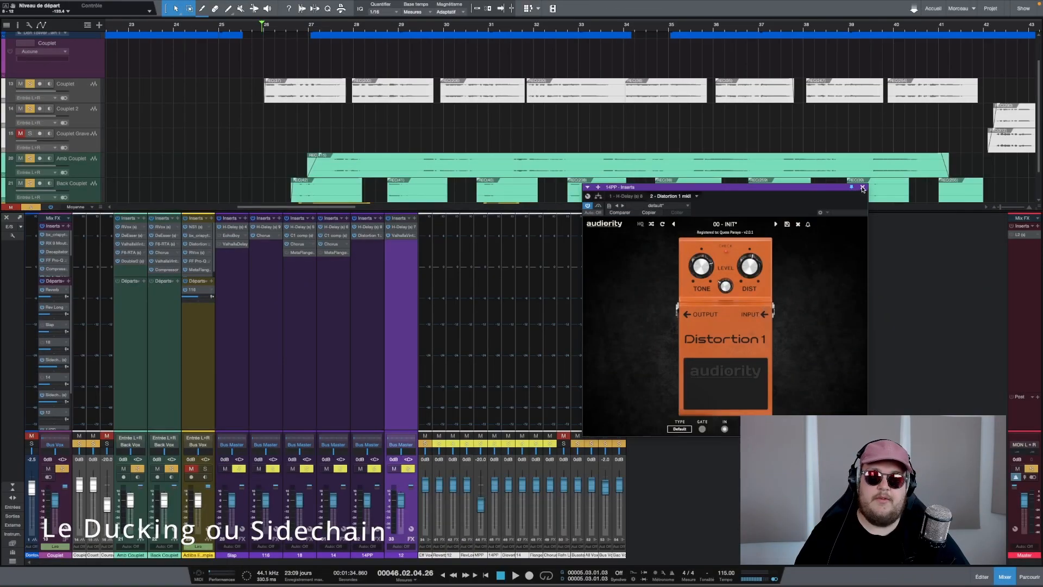
pyautogui.click(863, 187)
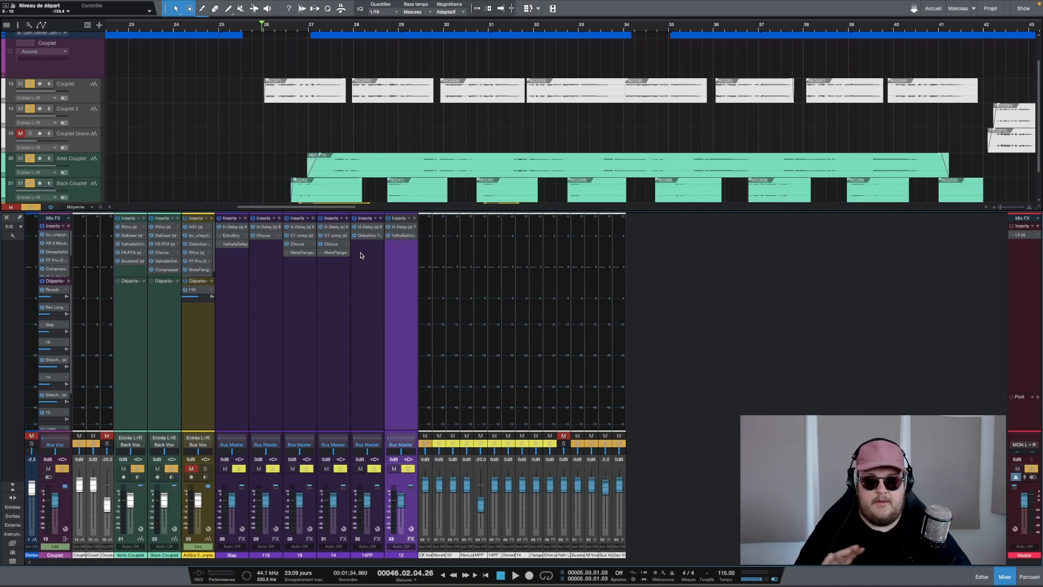
# Open the sidechained C1 comp on FX channel 14 and review its attack and release settings
pyautogui.doubleClick(333, 237)
pyautogui.moveTo(432, 237); pyautogui.dragTo(483, 266)
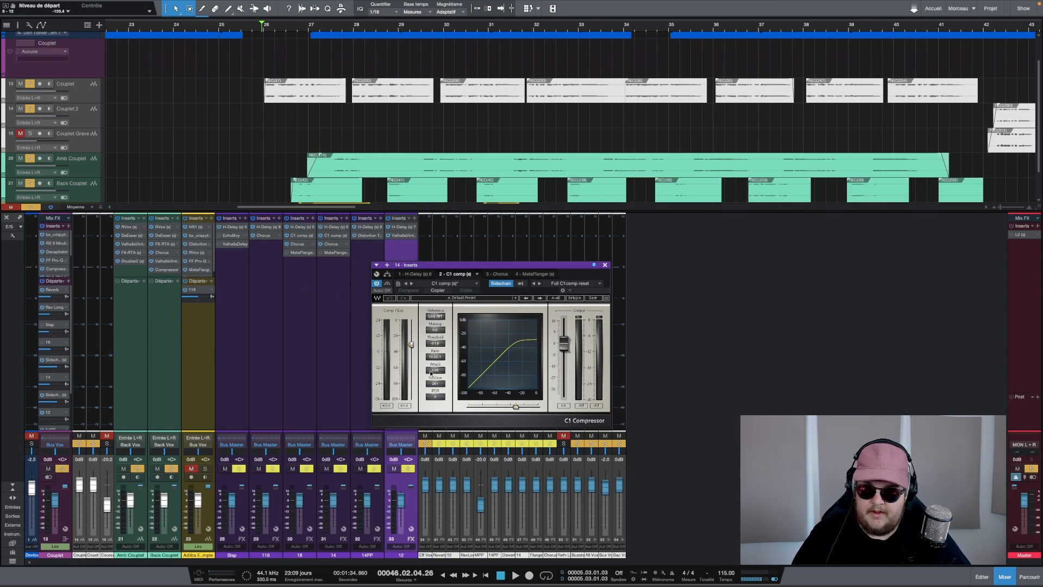
pyautogui.press('Return')
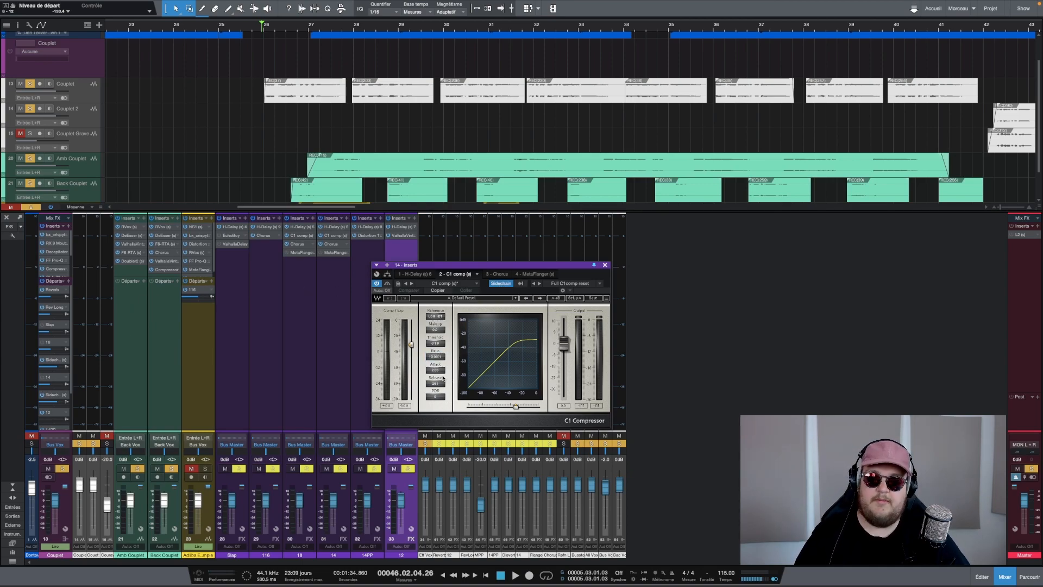
pyautogui.click(434, 384)
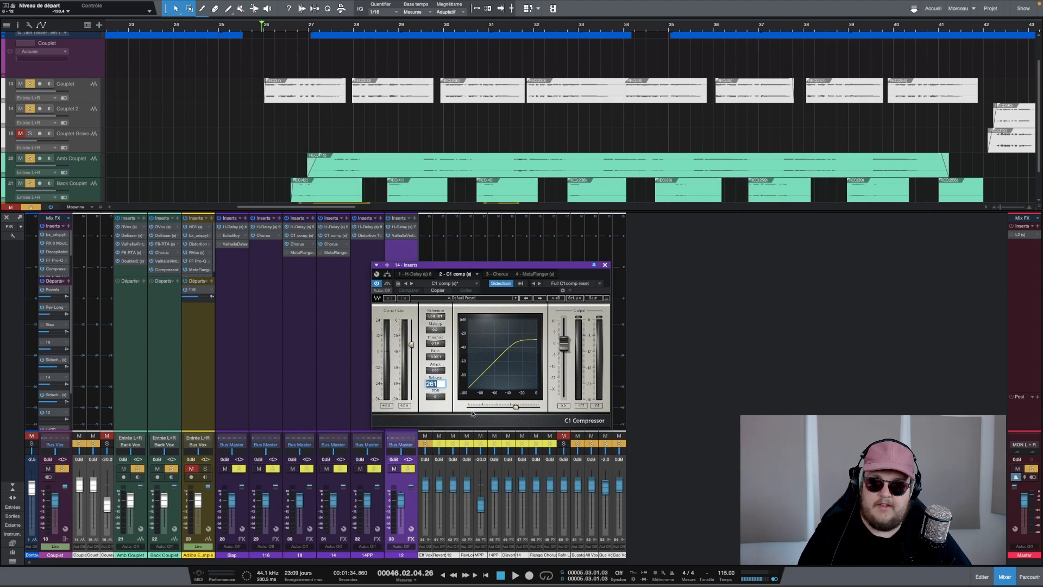
pyautogui.press('Return')
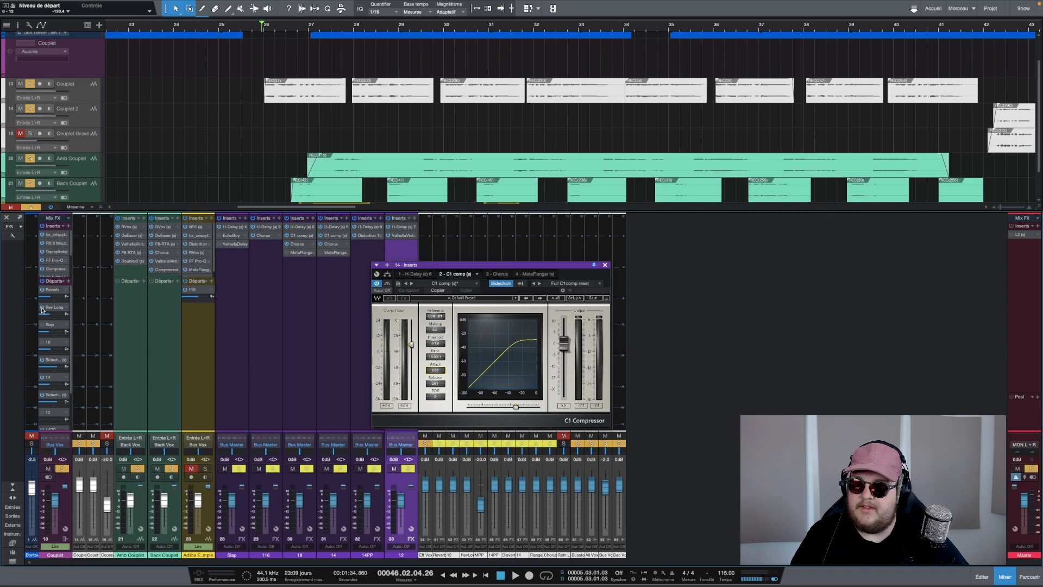
# Lower the C1 comp's threshold on FX channel 14 and play the verse to see the ducking's gain reduction
pyautogui.moveTo(412, 344); pyautogui.dragTo(411, 357)
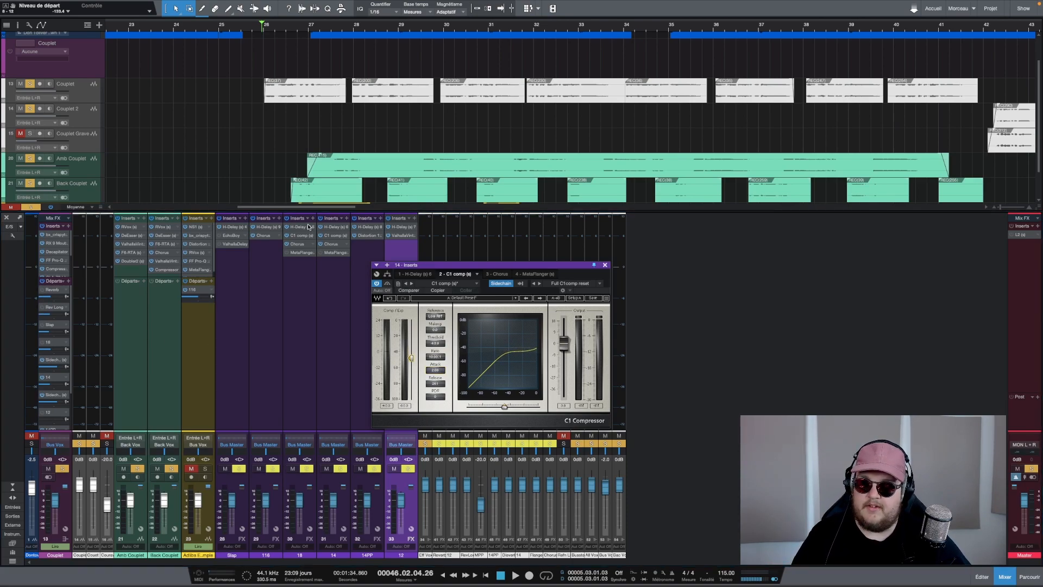
pyautogui.press('space')
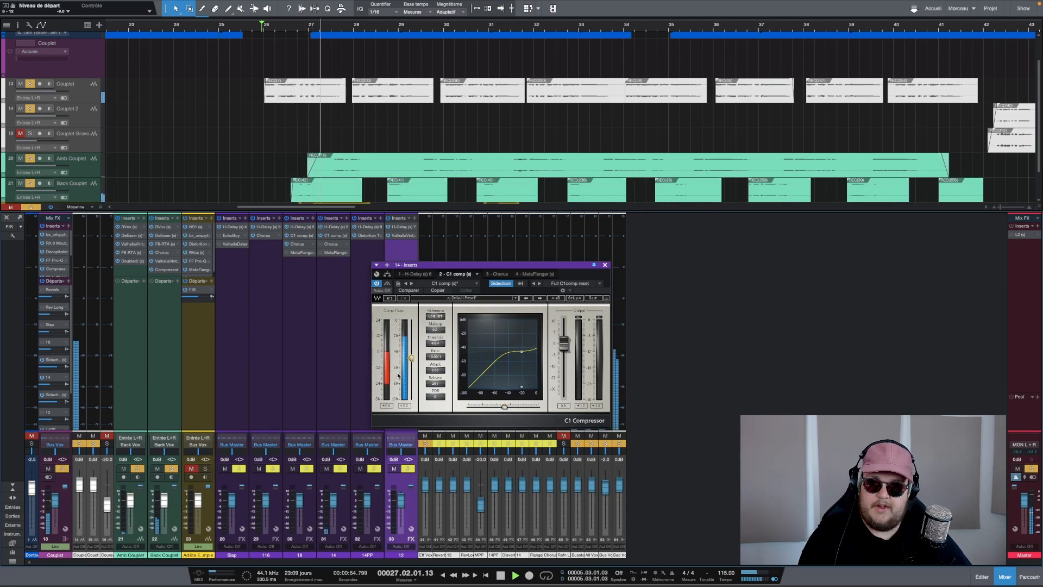
pyautogui.press('space')
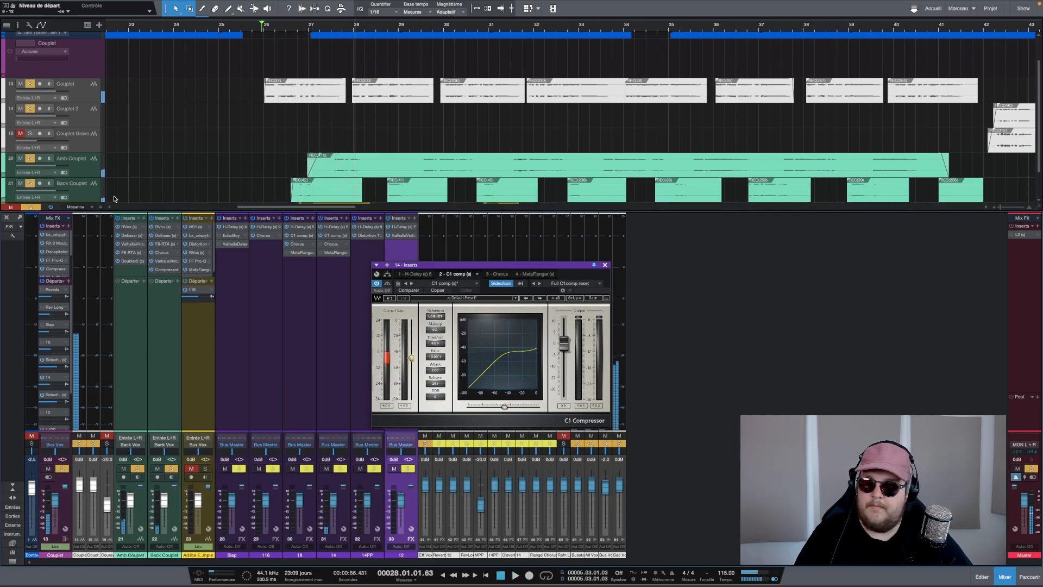
# Unsolo and mute the Amb Couplet and Back Couplet tracks and play the verse to hear the ducked delay
pyautogui.click(30, 158)
pyautogui.click(30, 183)
pyautogui.press('space')
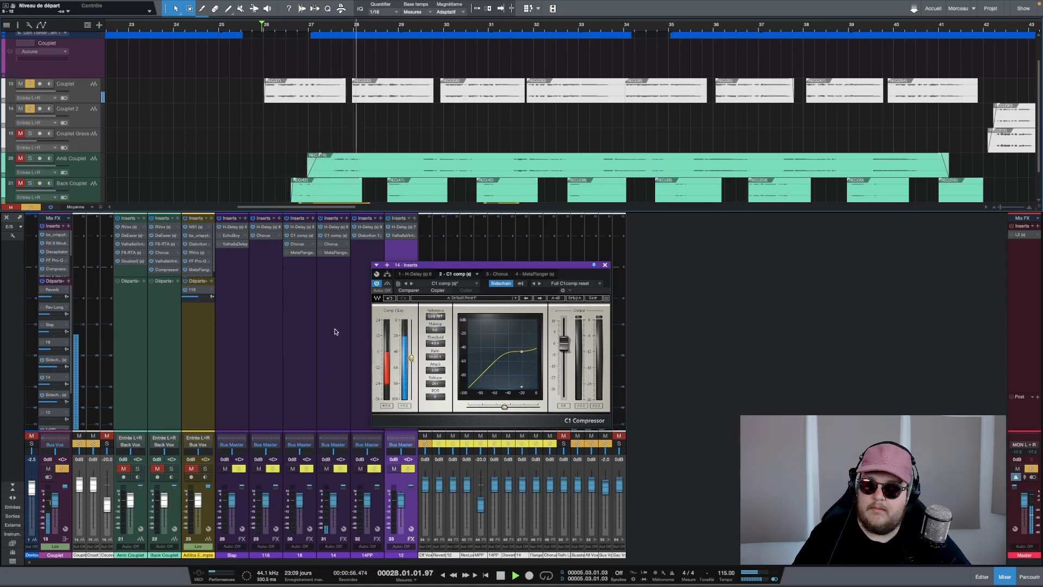
pyautogui.press('space')
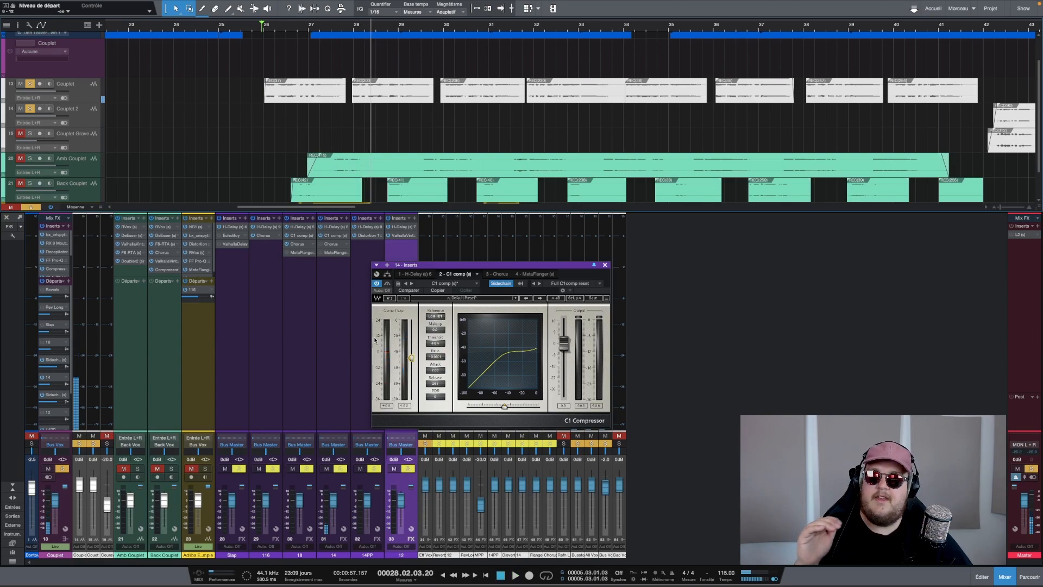
# Fine-tune the C1 comp's threshold by ear while playing the verse, first without the instrumental and finally with it unmuted
pyautogui.moveTo(411, 359); pyautogui.dragTo(411, 347)
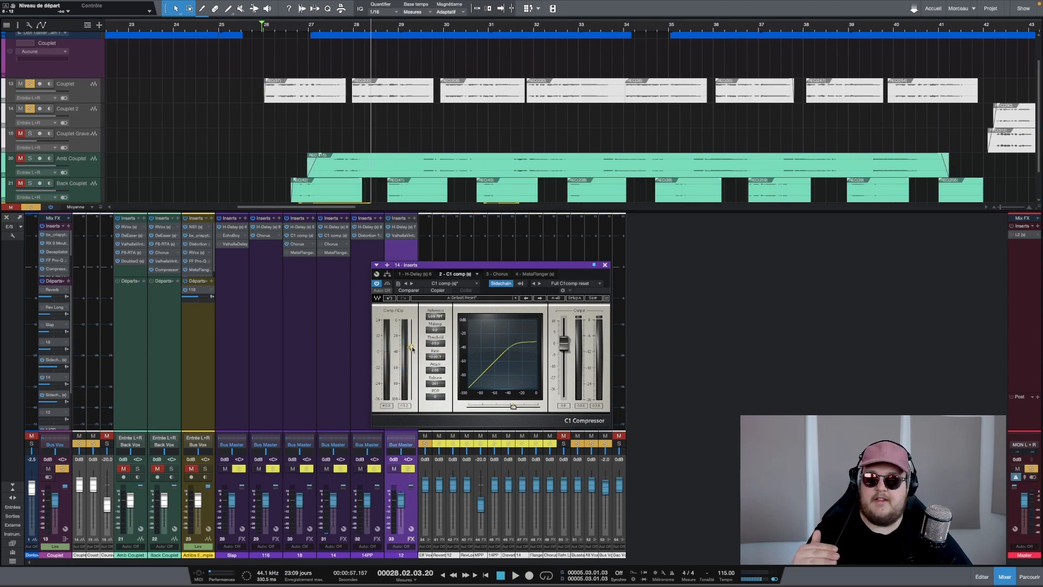
pyautogui.press('space')
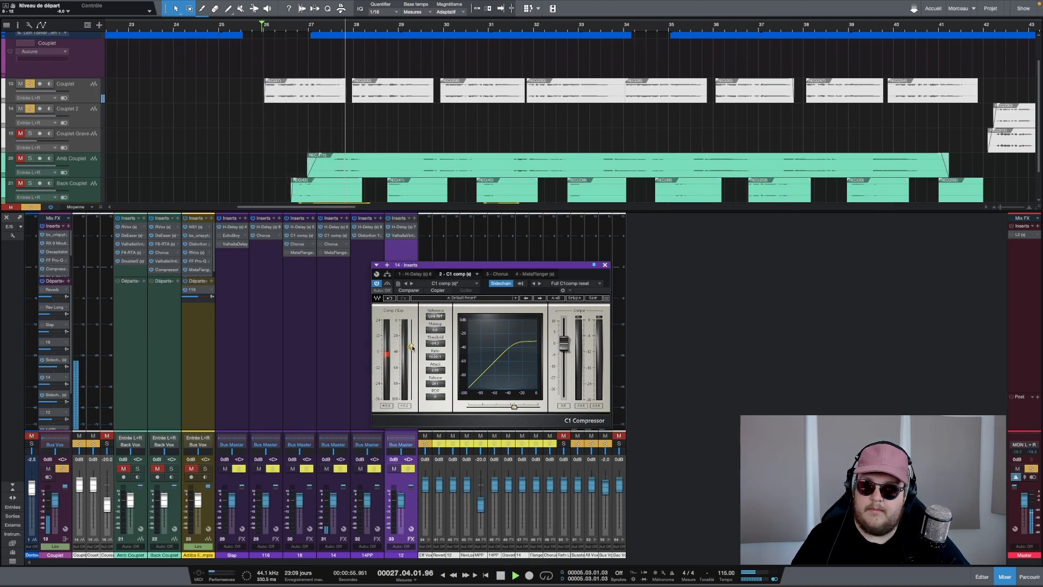
pyautogui.moveTo(412, 349); pyautogui.dragTo(412, 347)
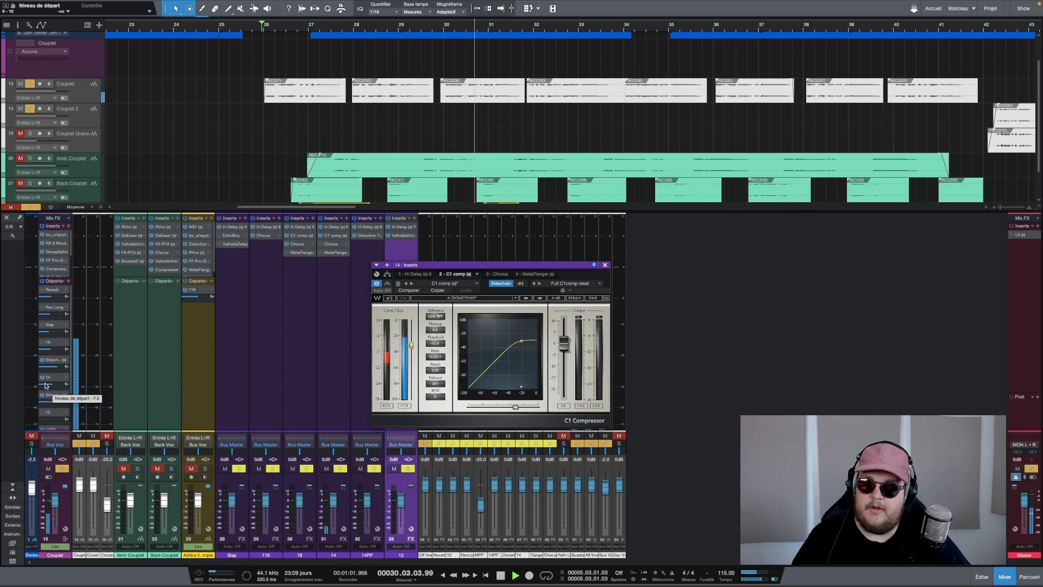
pyautogui.moveTo(412, 345); pyautogui.dragTo(412, 359)
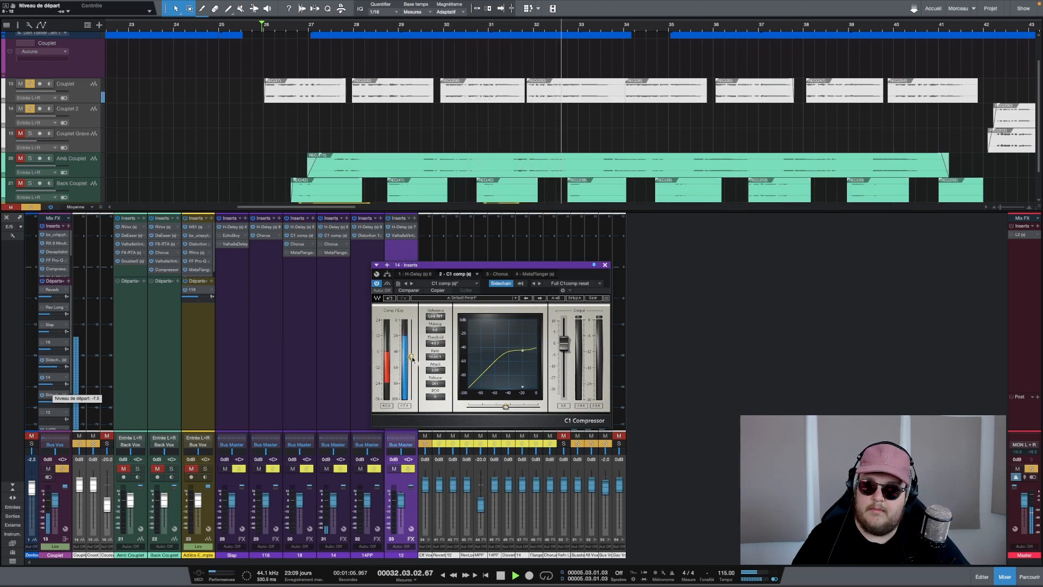
pyautogui.moveTo(412, 357); pyautogui.dragTo(411, 353)
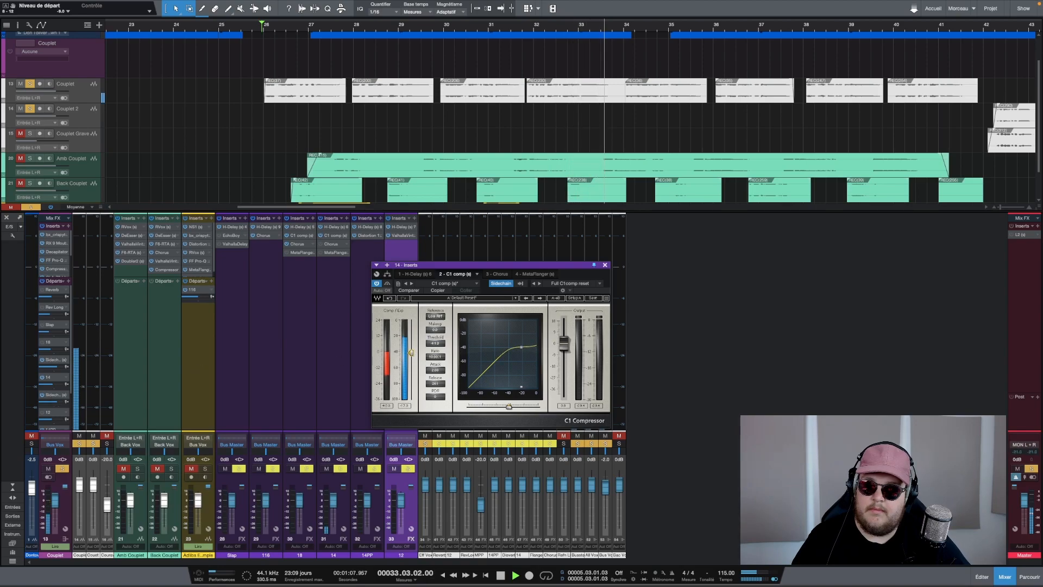
pyautogui.press('space')
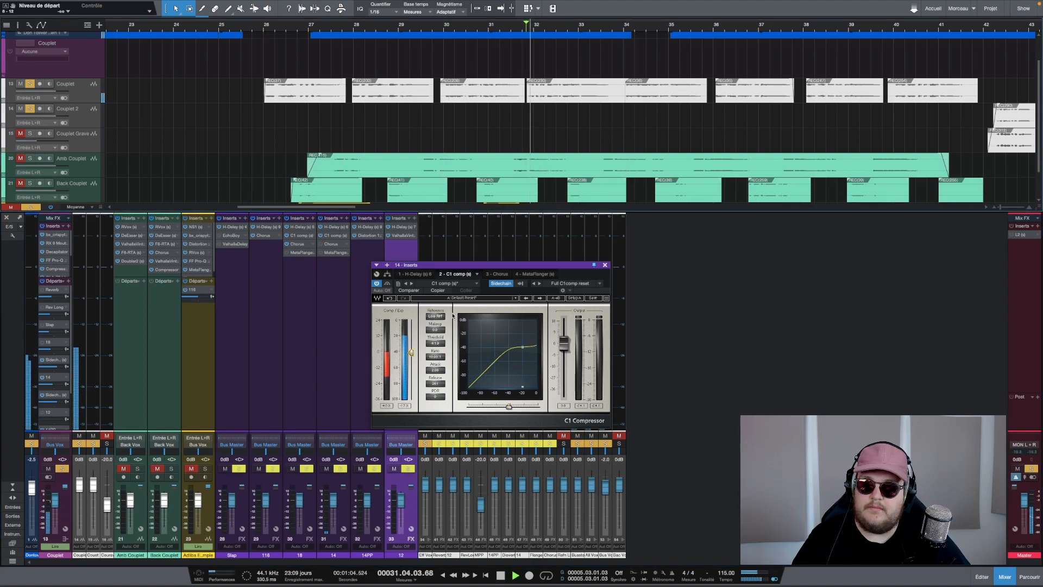
pyautogui.moveTo(411, 354); pyautogui.dragTo(411, 349)
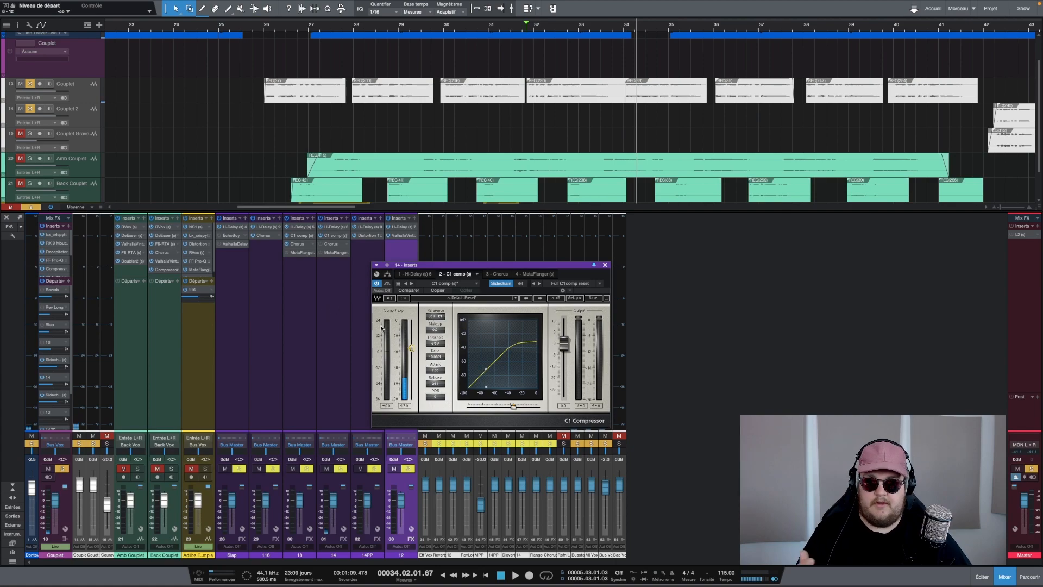
# Place the playback start at bar 26 and bypass the C1 comp on FX channel 14
pyautogui.scroll(-2, 540, 72)
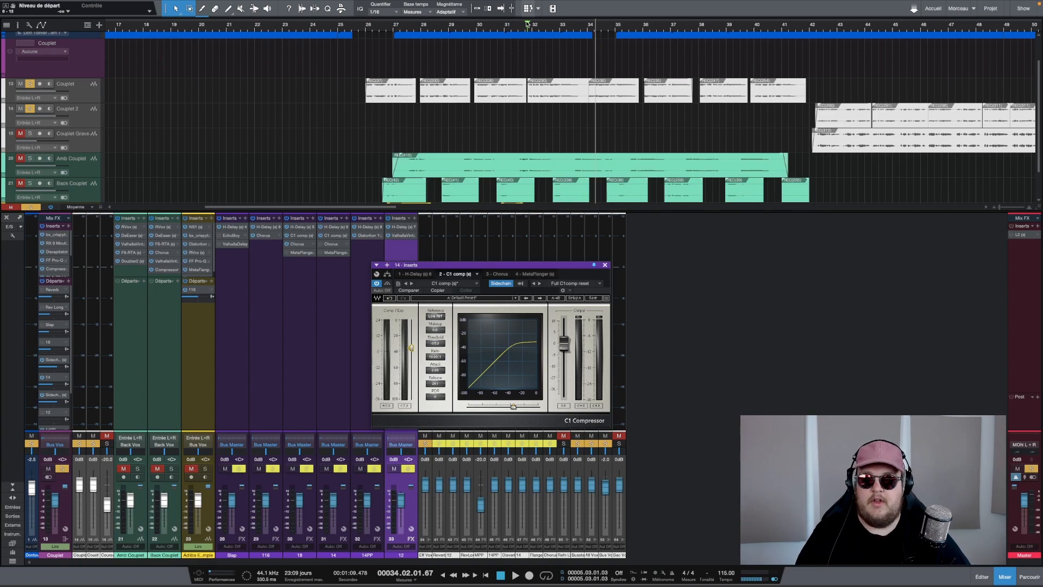
pyautogui.click(363, 70)
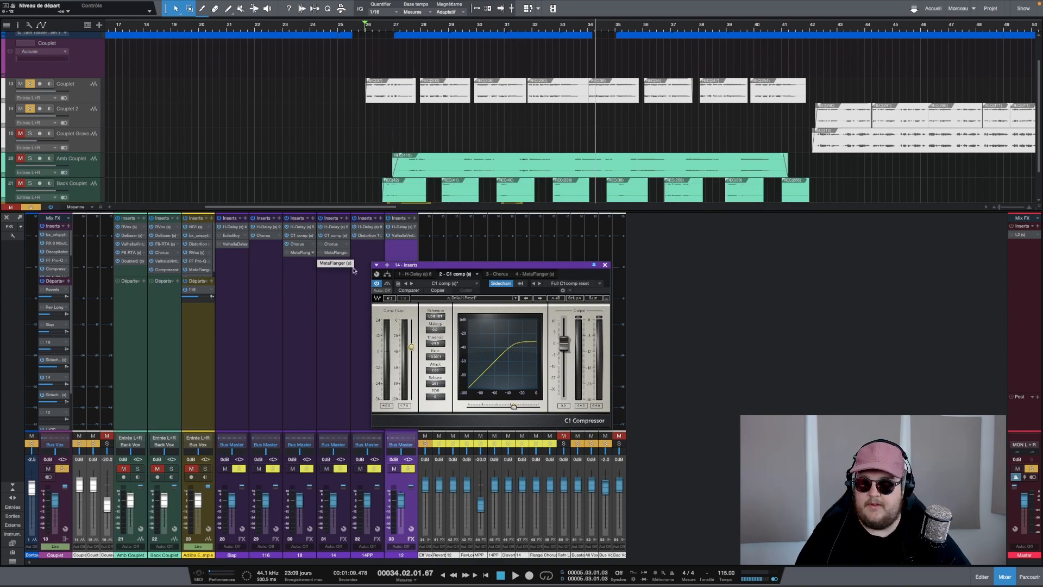
pyautogui.click(322, 236)
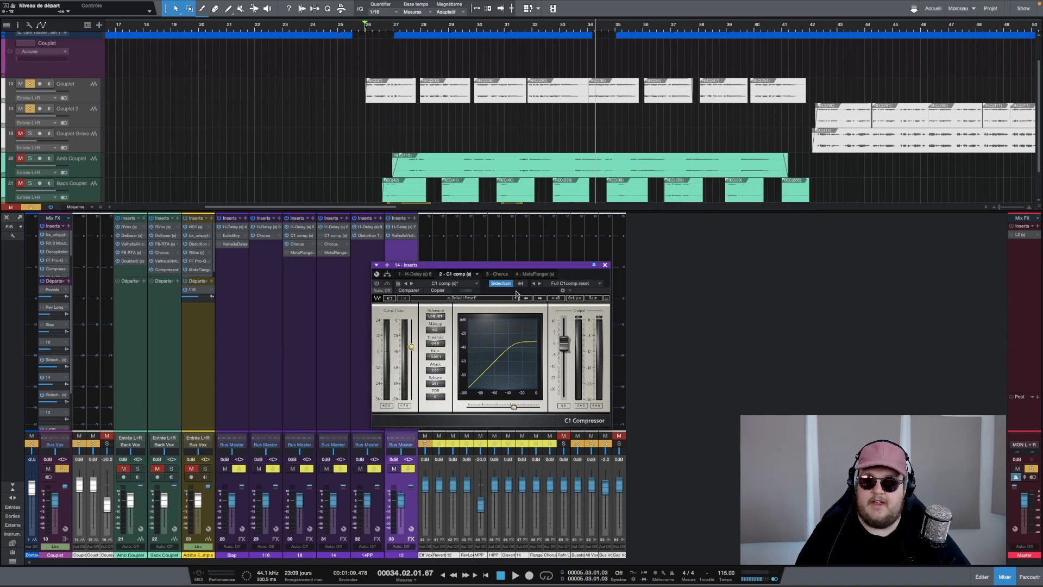
# Review the Distortion 1 insert on FX channel 14PP and the ValhallaVintageVerb insert on FX channel 12
pyautogui.click(605, 265)
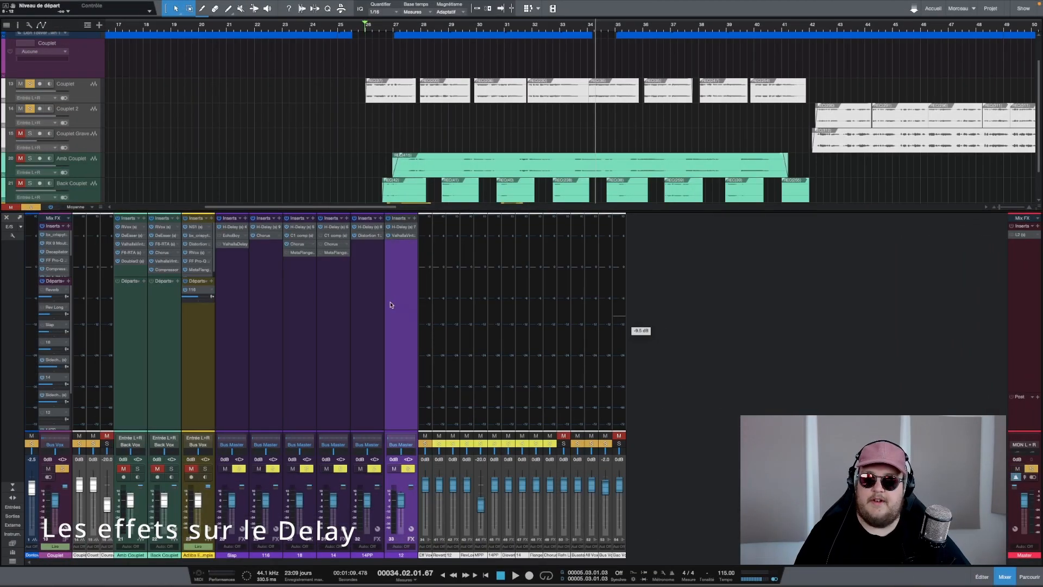
pyautogui.click(367, 236)
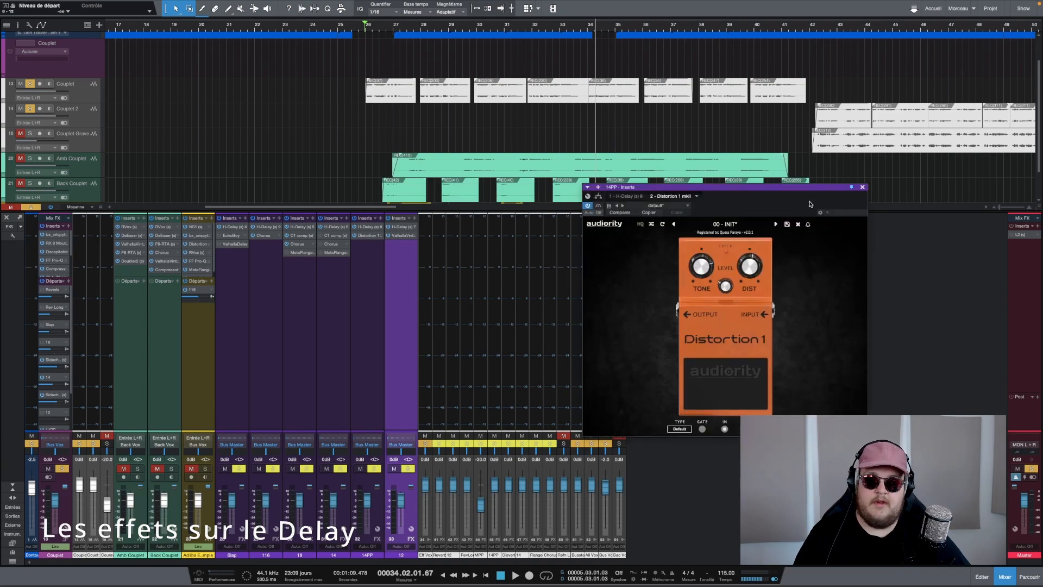
pyautogui.click(864, 187)
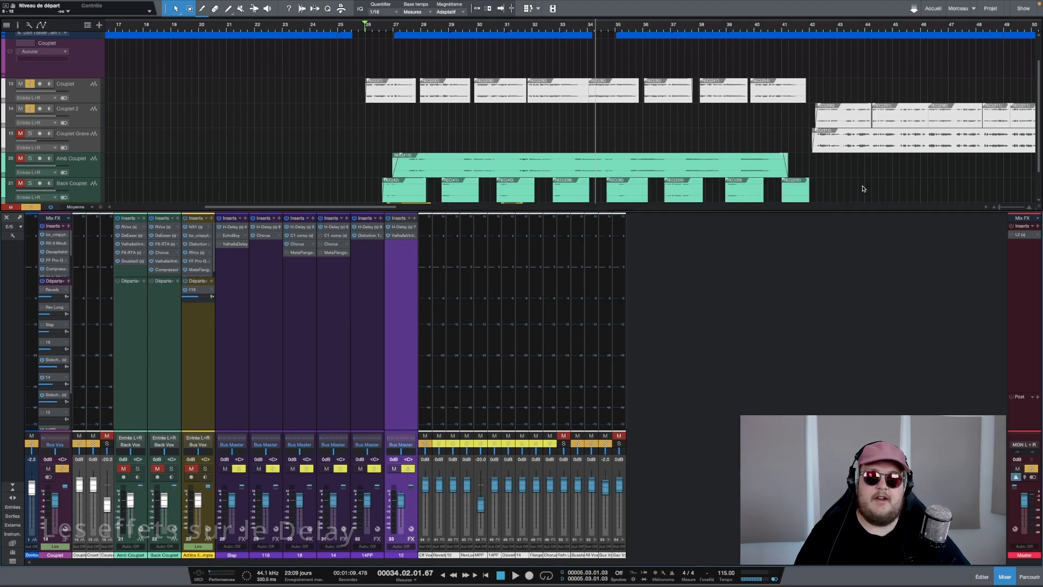
pyautogui.click(401, 236)
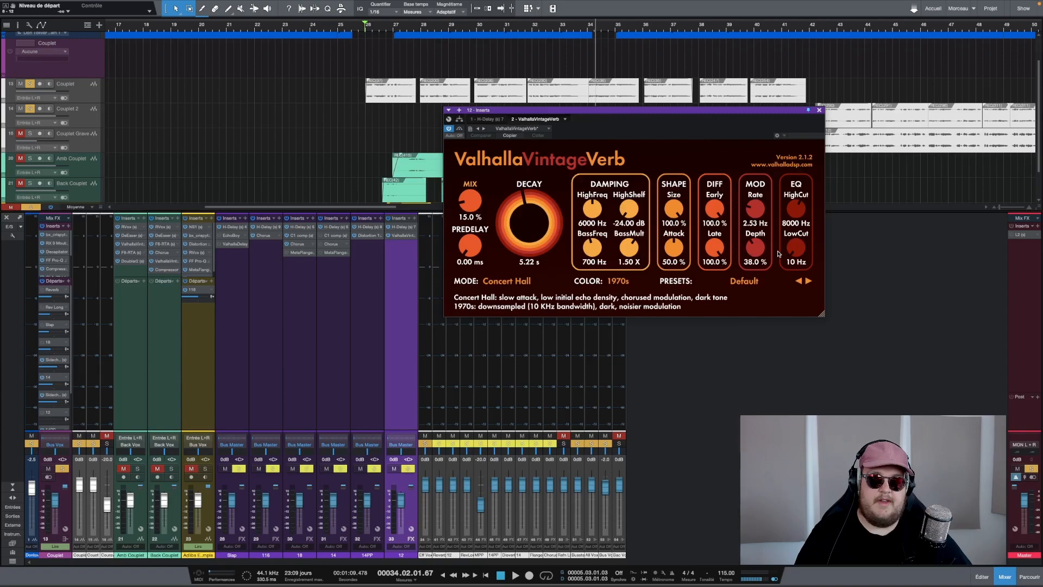
pyautogui.click(820, 111)
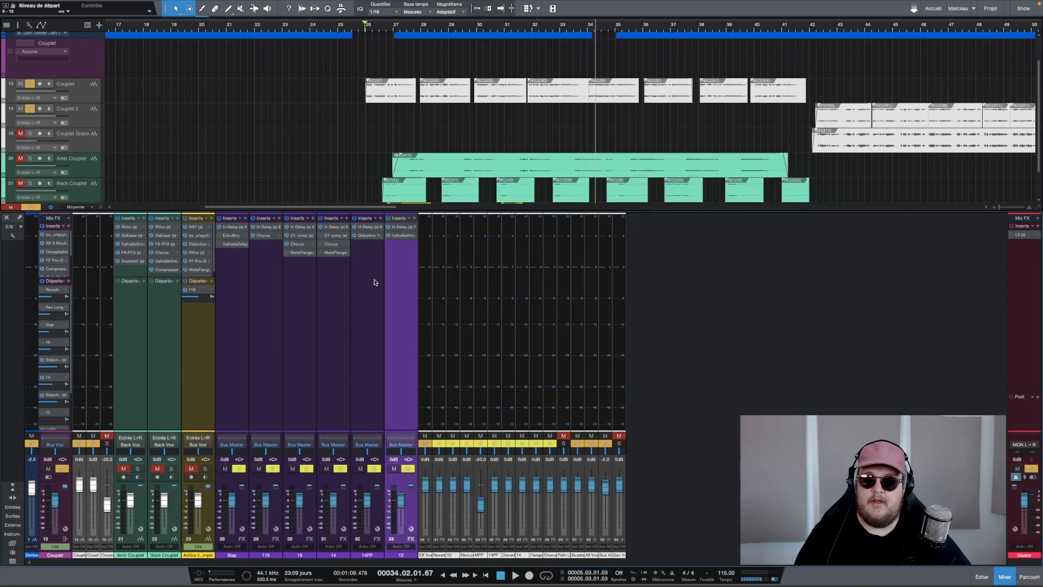
# Examine the Chorus insert's settings on FX channel 14
pyautogui.click(331, 365)
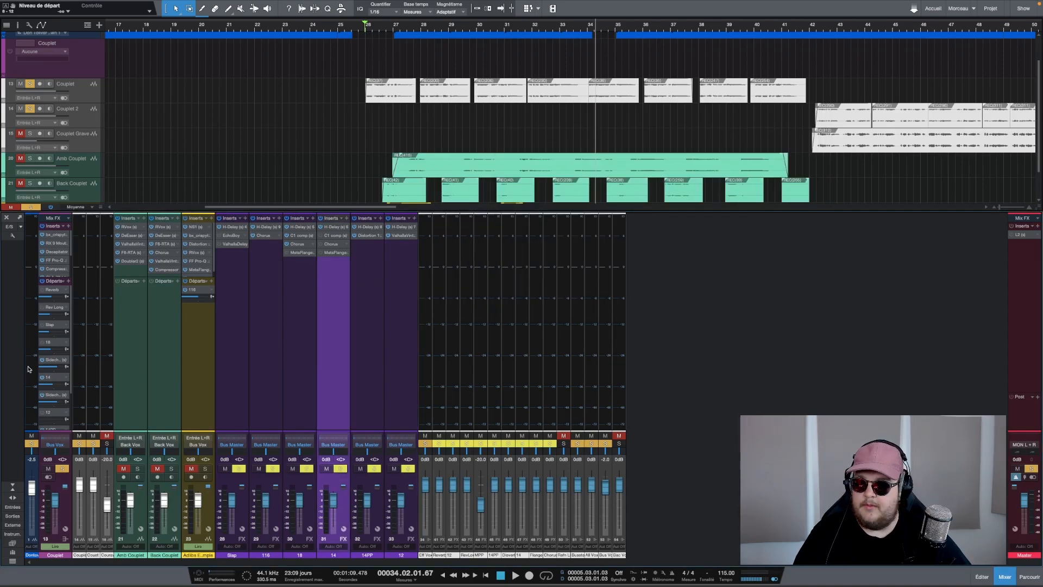
pyautogui.click(326, 245)
pyautogui.moveTo(554, 303); pyautogui.dragTo(564, 215)
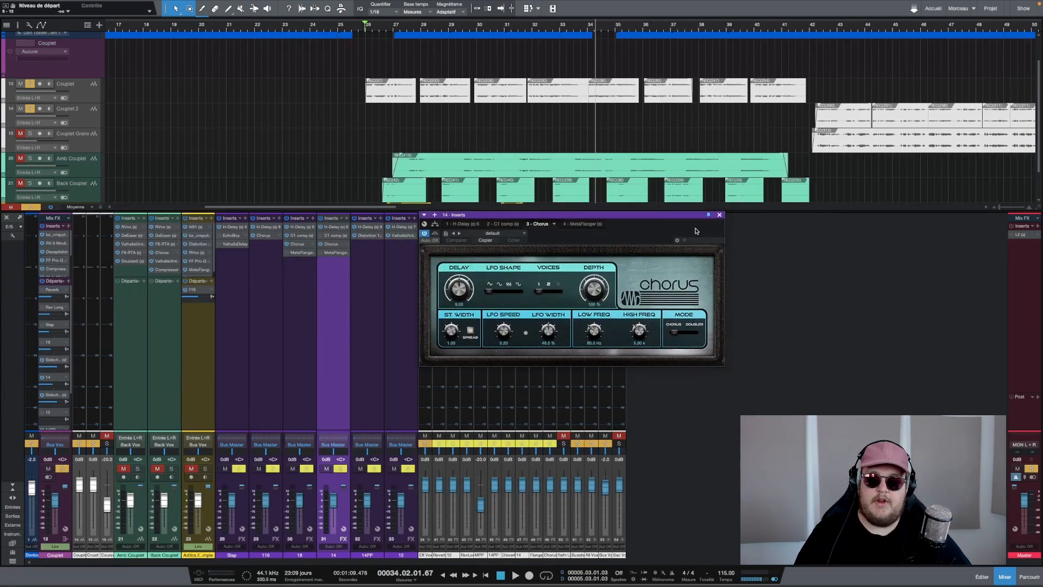
pyautogui.click(719, 215)
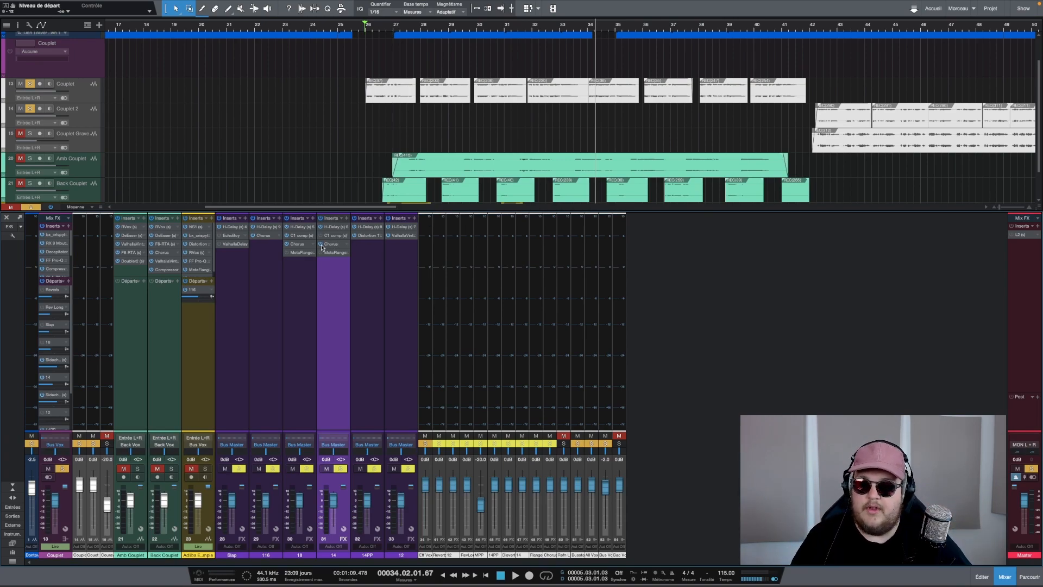
# Mute the instrumental and play the verse's opening repeatedly, comparing FX channel 14's delay with the Chorus on and off
pyautogui.press('space')
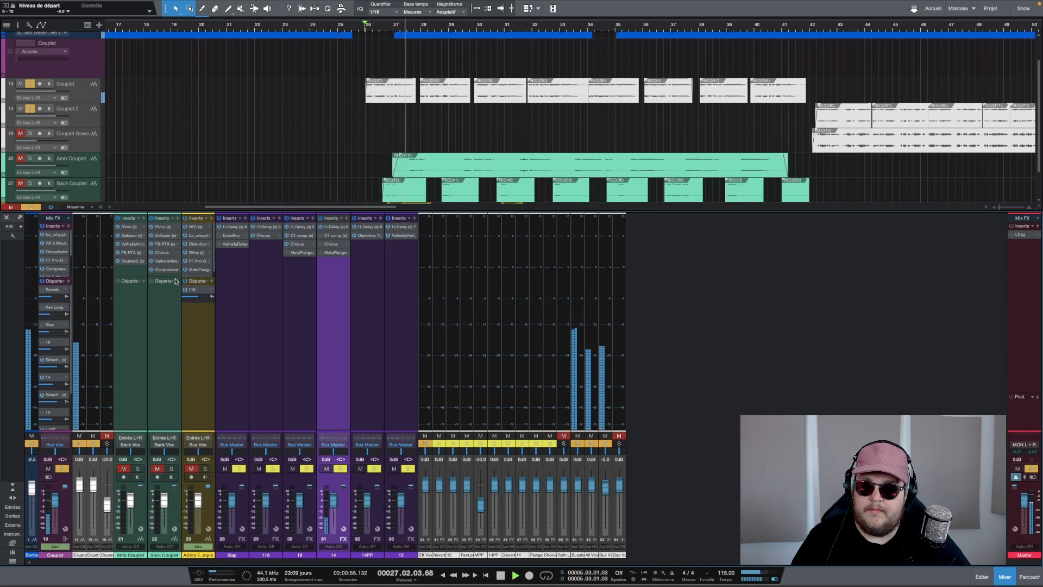
pyautogui.click(31, 444)
pyautogui.press('space')
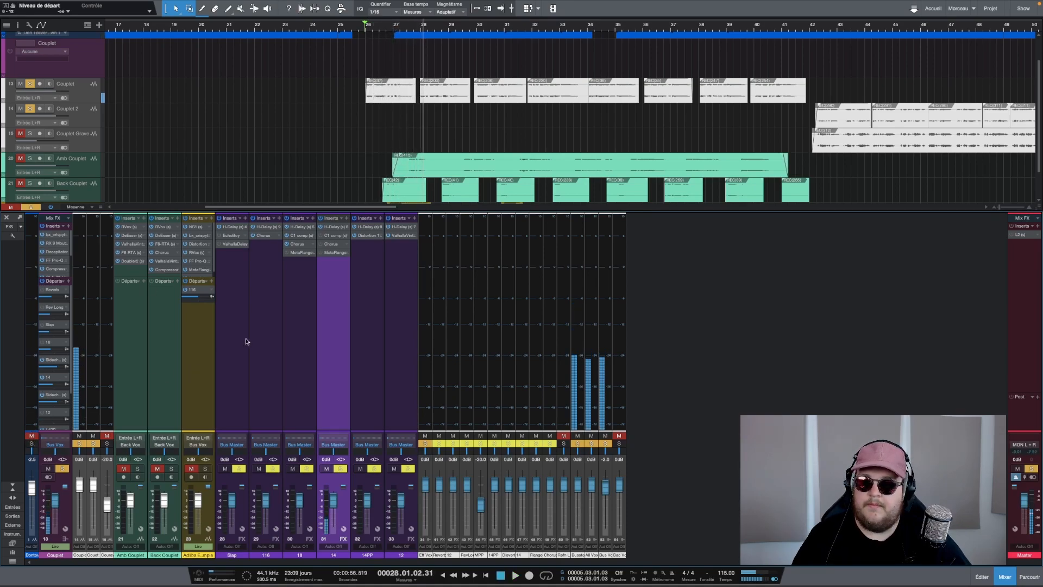
pyautogui.press('space')
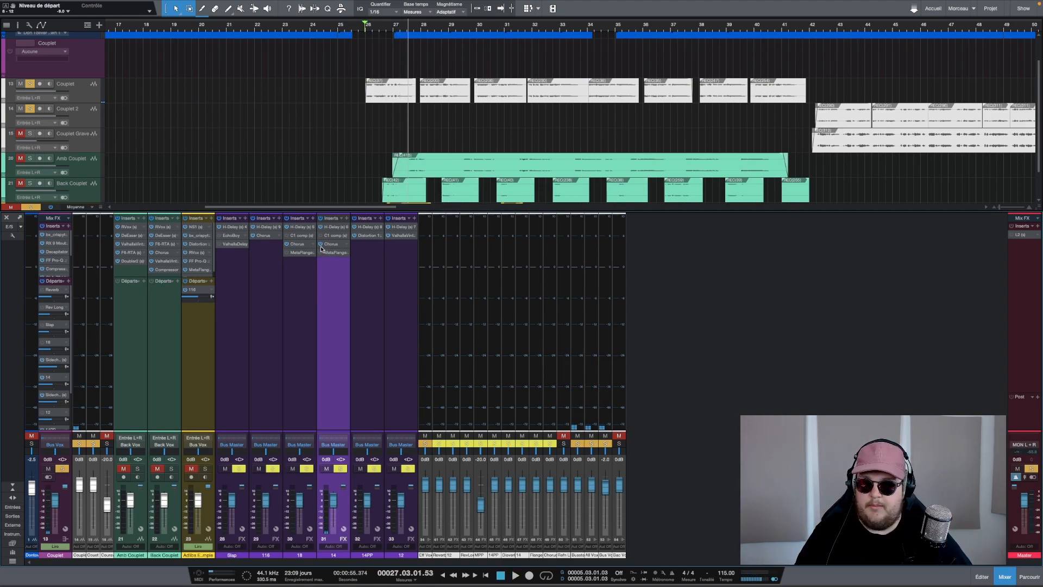
pyautogui.press('space')
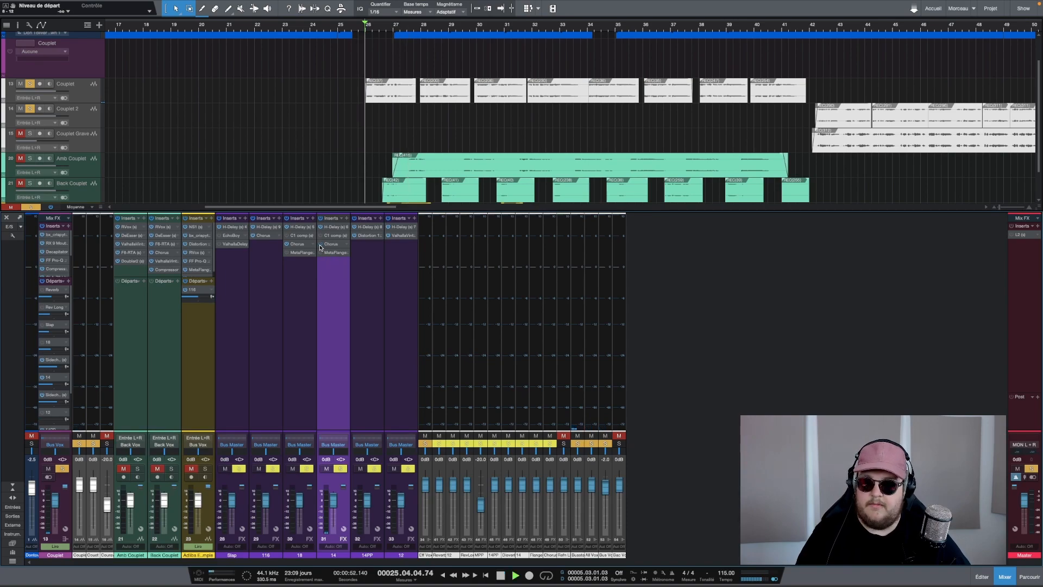
pyautogui.press('space')
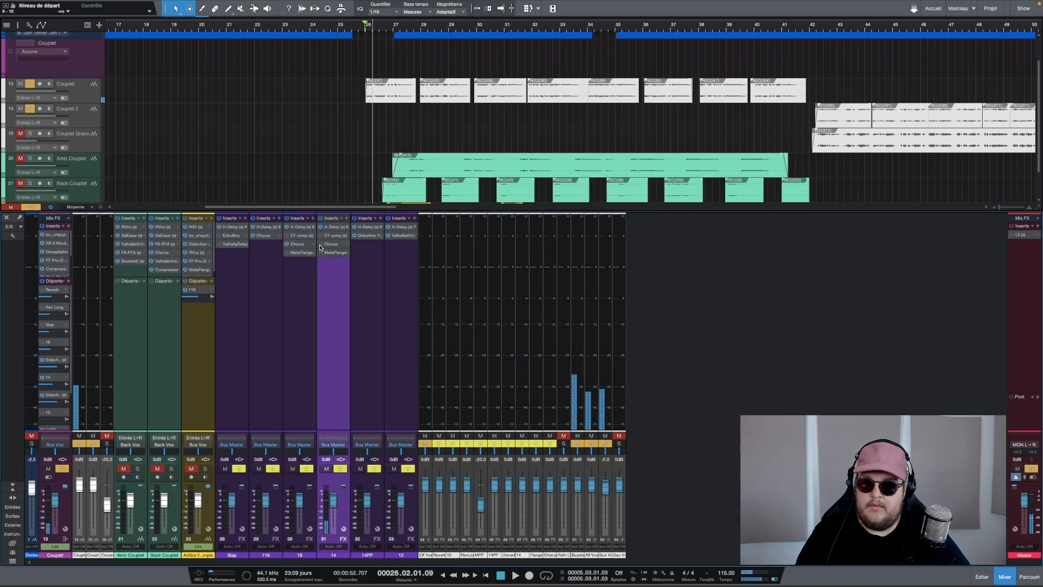
pyautogui.press('space')
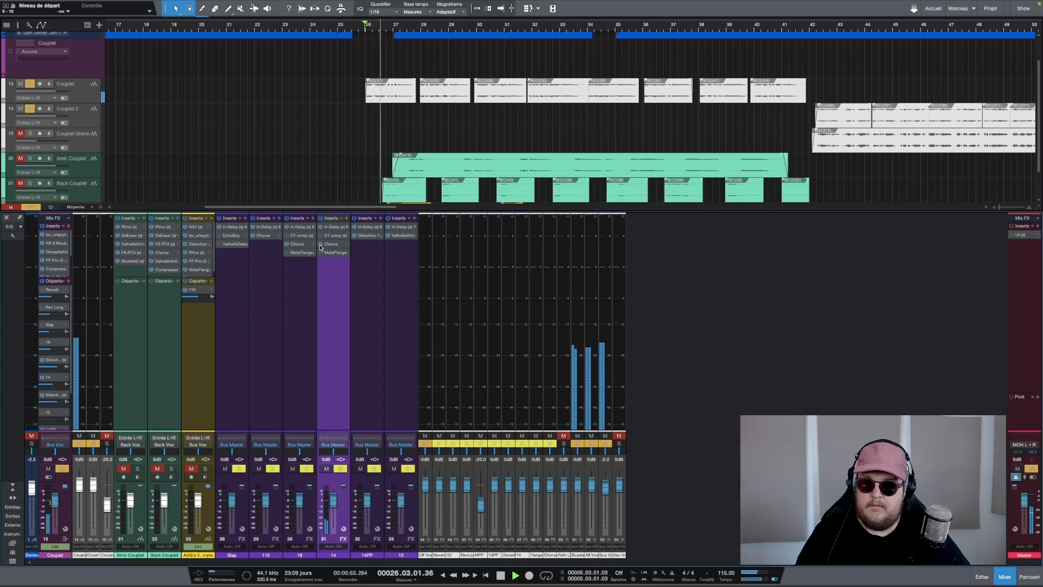
pyautogui.press('space')
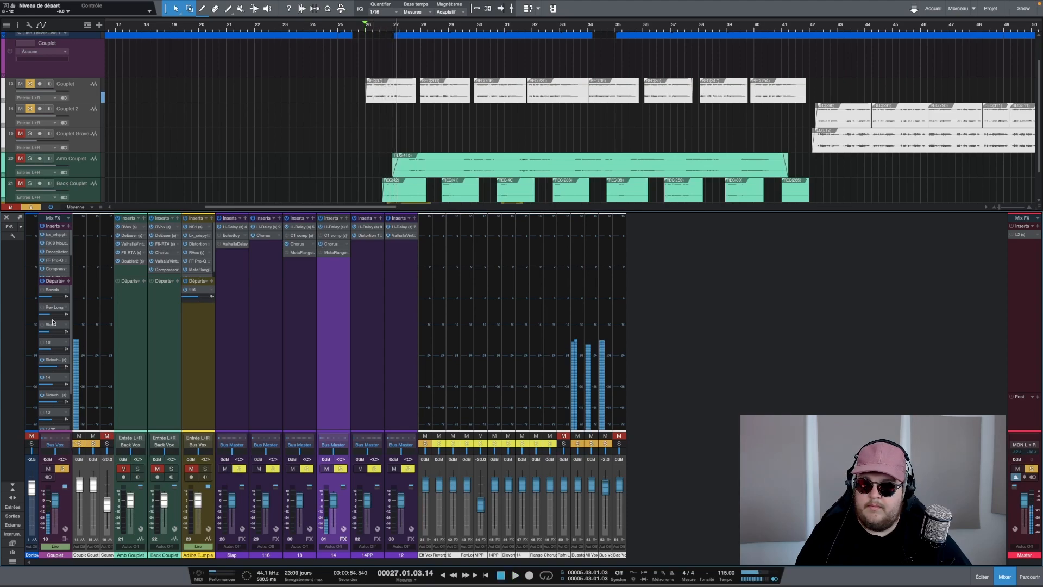
# Turn on the Couplet channel's Reverb send, unmute the instrumental and play the verse from bar 26
pyautogui.click(42, 290)
pyautogui.click(32, 443)
pyautogui.press('space')
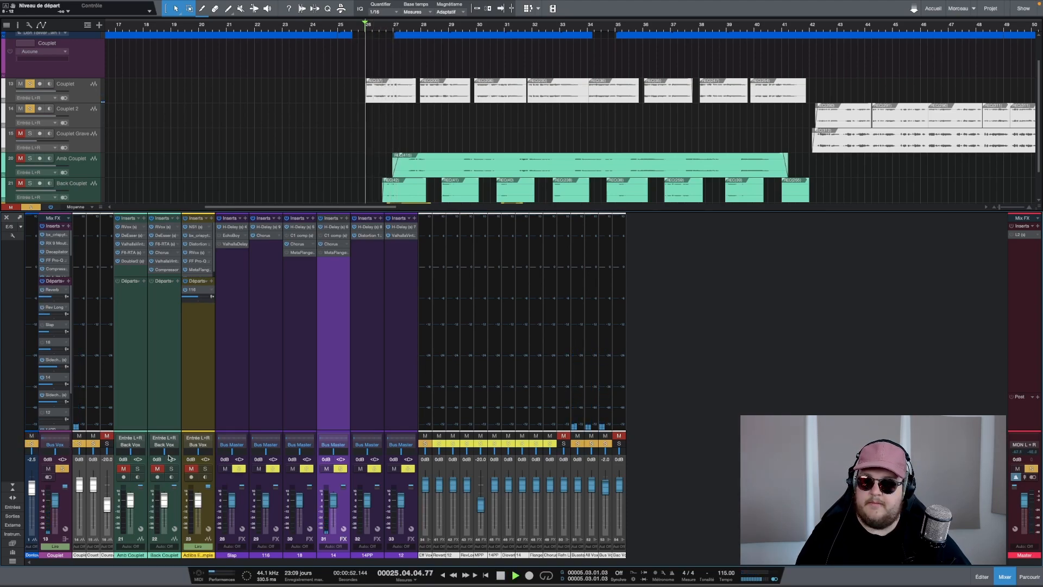
# Raise the threshold of the C1 comp on FX channel 14 while the verse plays with the instrumental
pyautogui.click(326, 237)
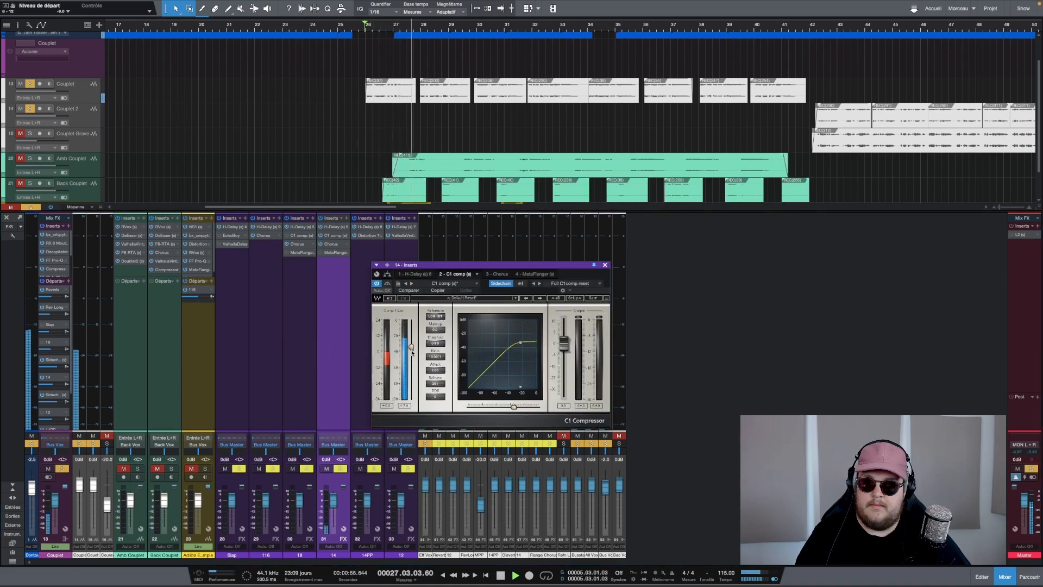
pyautogui.moveTo(411, 346); pyautogui.dragTo(411, 340)
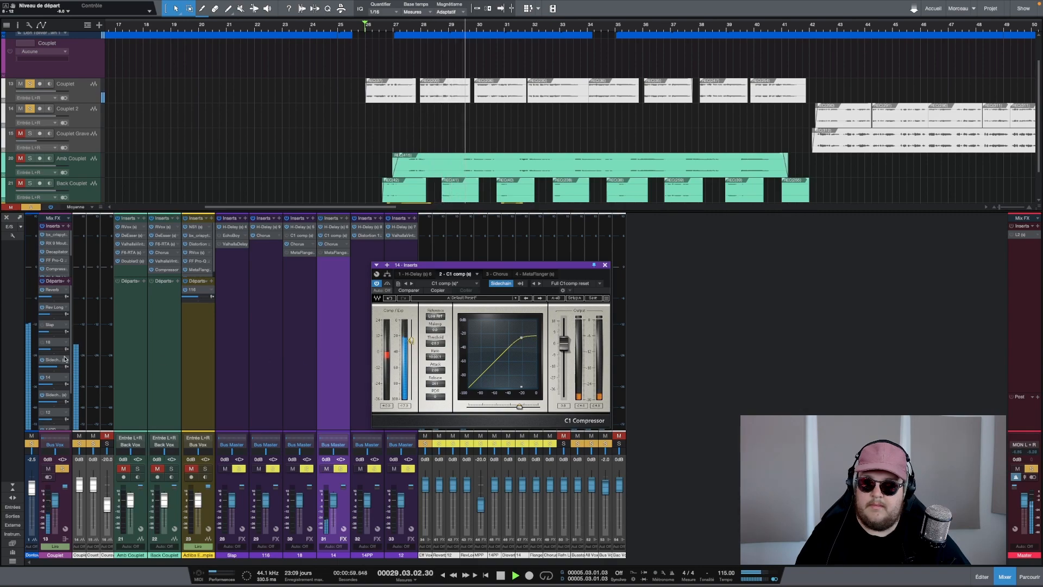
pyautogui.press('space')
pyautogui.click(605, 265)
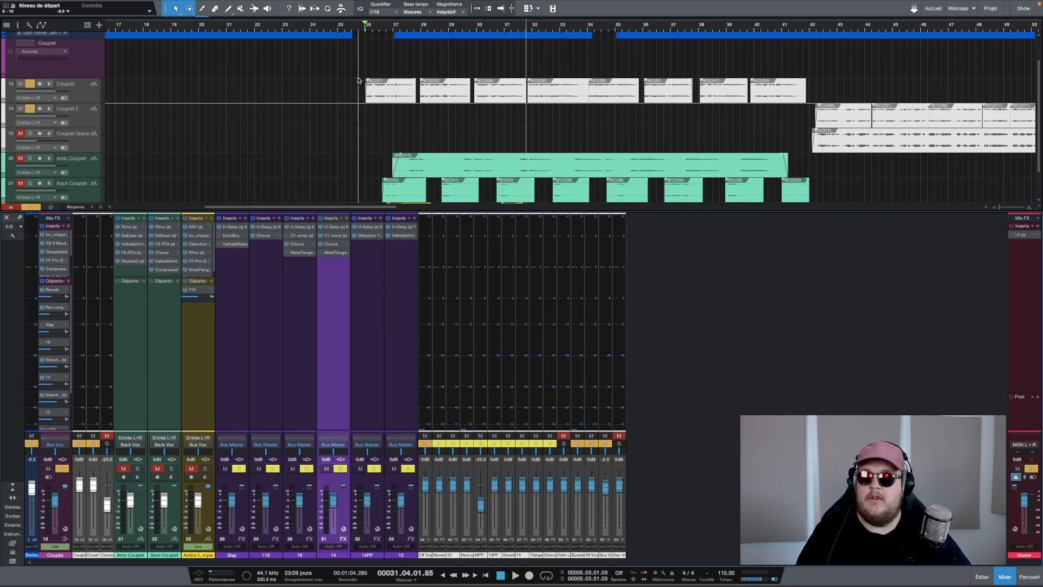
# Mute the instrumental and play the verse's opening to hear FX channel 14's delay with the MetaFlanger active
pyautogui.scroll(3, 363, 29)
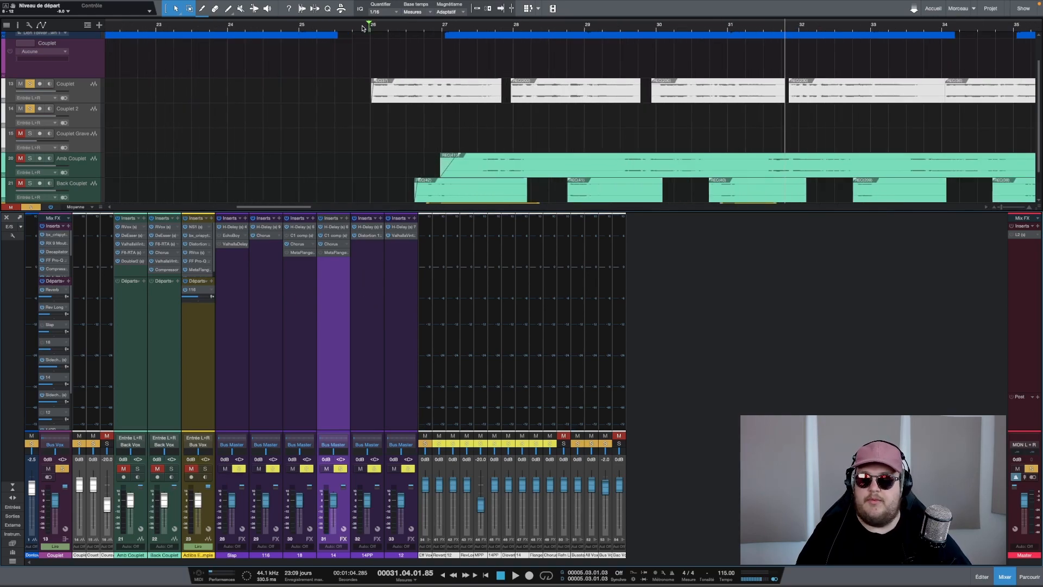
pyautogui.scroll(-3, 364, 27)
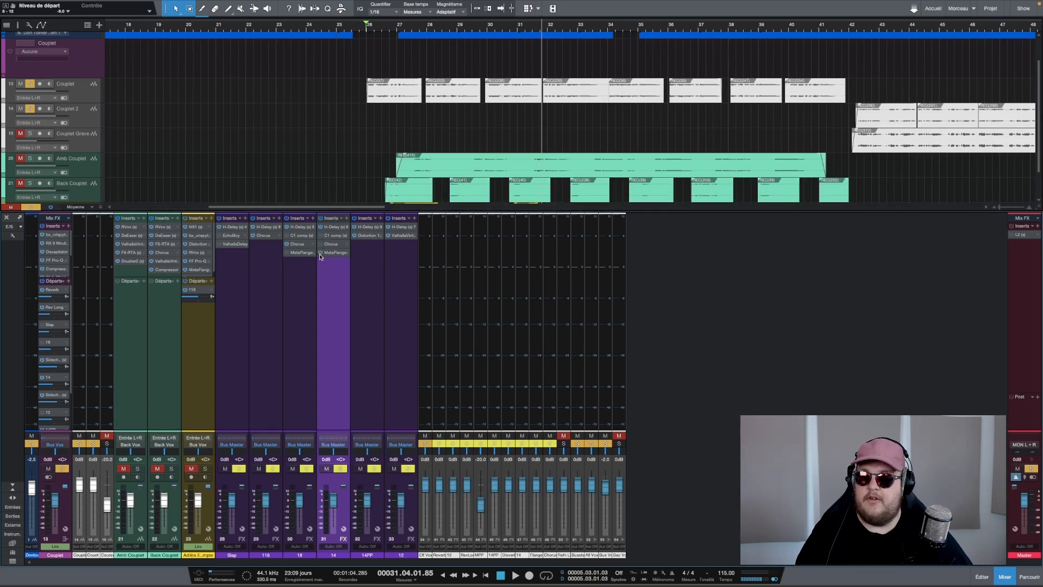
pyautogui.click(31, 438)
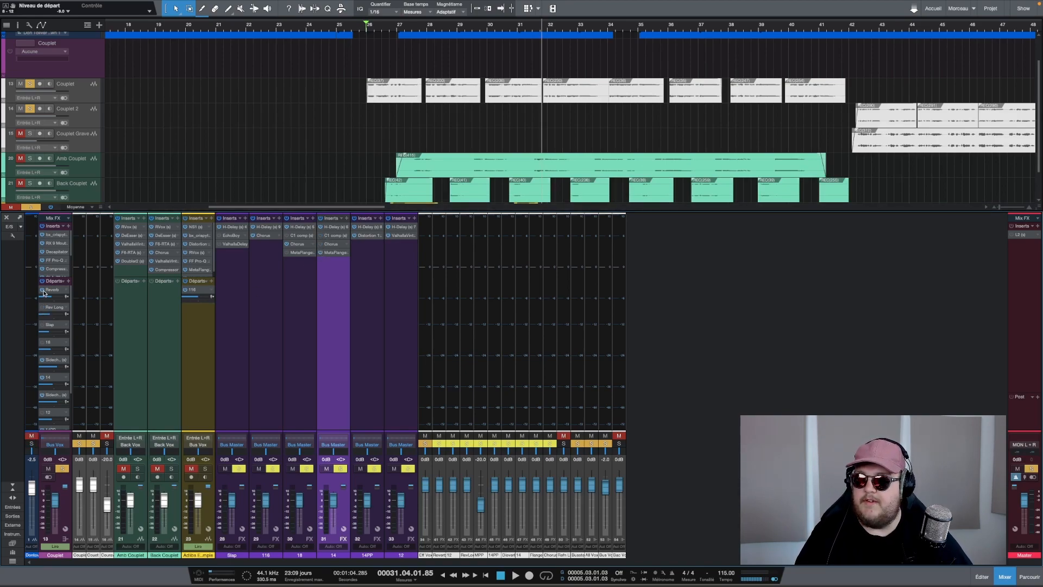
pyautogui.press('space')
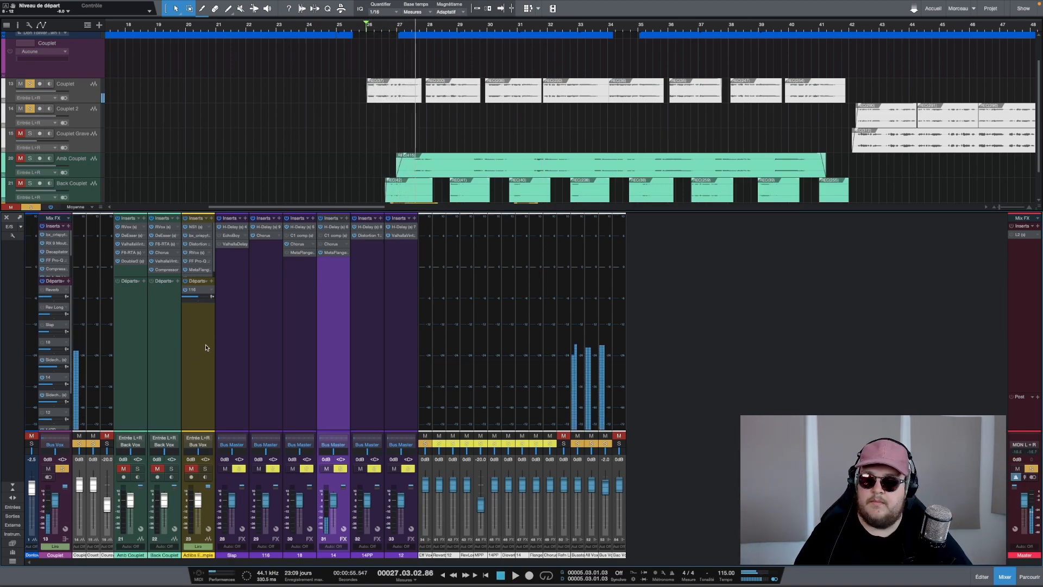
pyautogui.press('space')
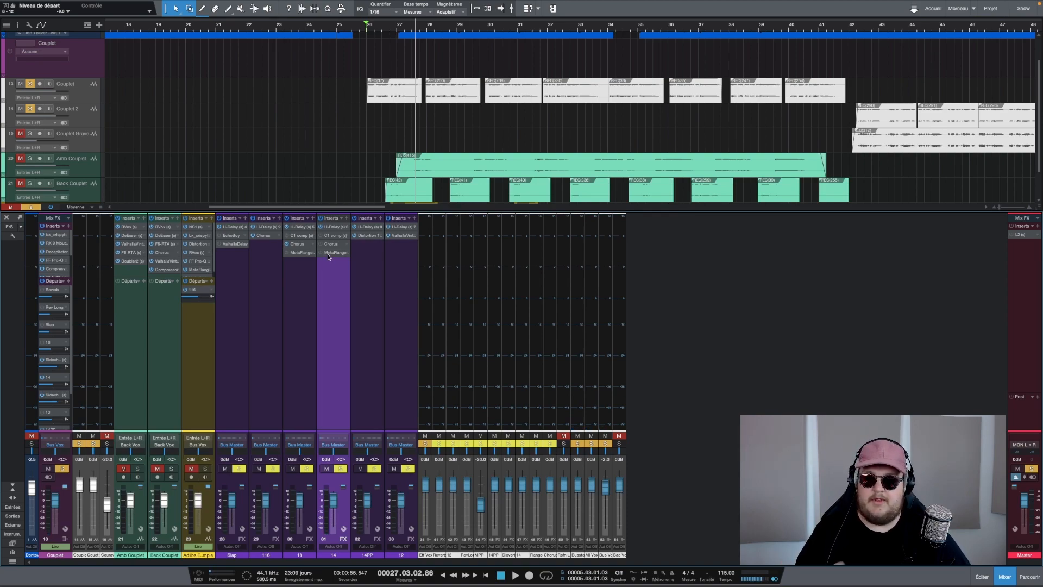
# Try the high-pass and low-pass filters of the H-Delay on FX channel 14
pyautogui.click(332, 227)
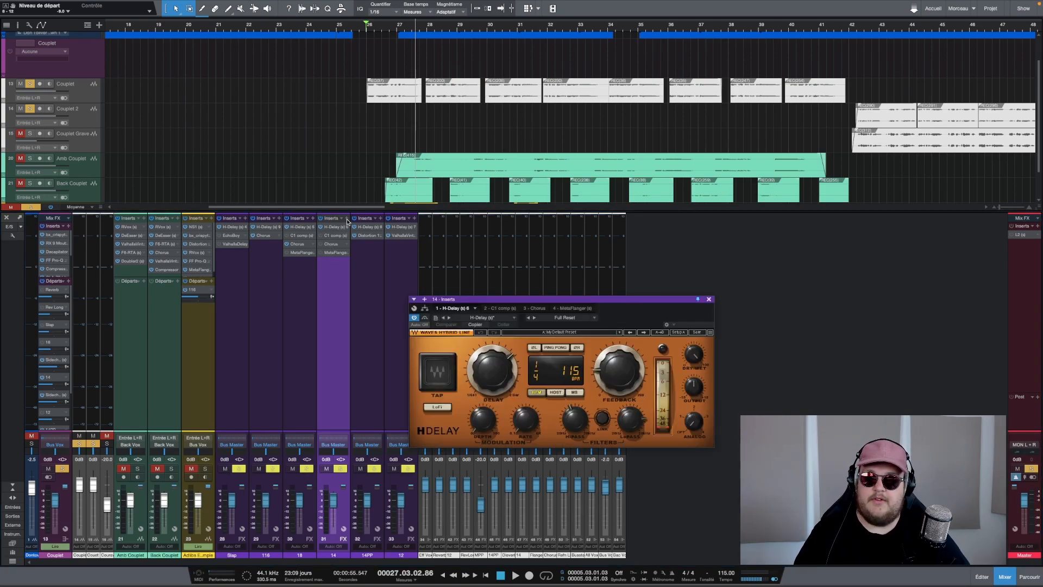
pyautogui.moveTo(574, 419); pyautogui.dragTo(574, 435)
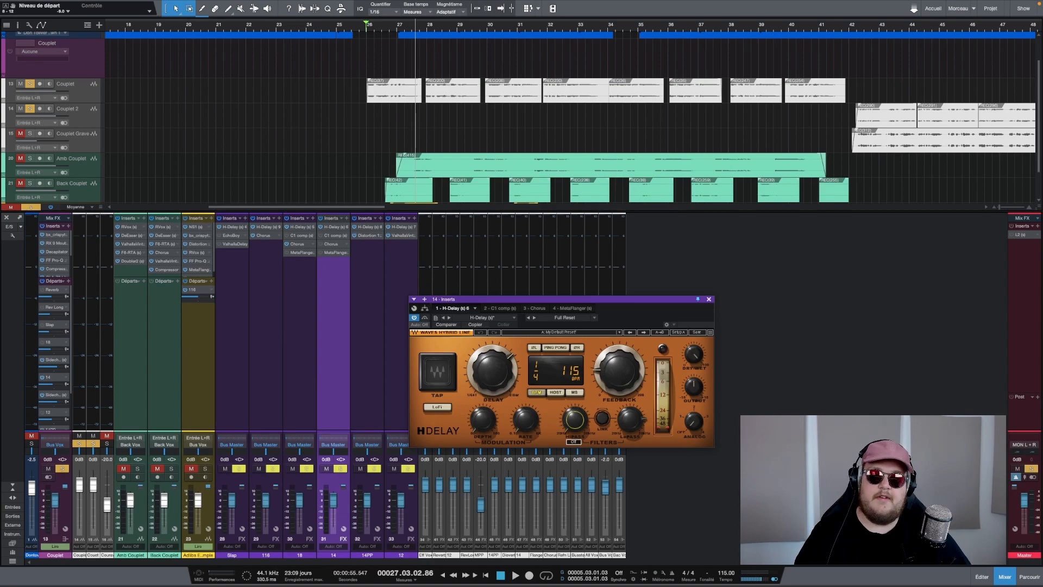
pyautogui.moveTo(636, 427); pyautogui.dragTo(637, 408)
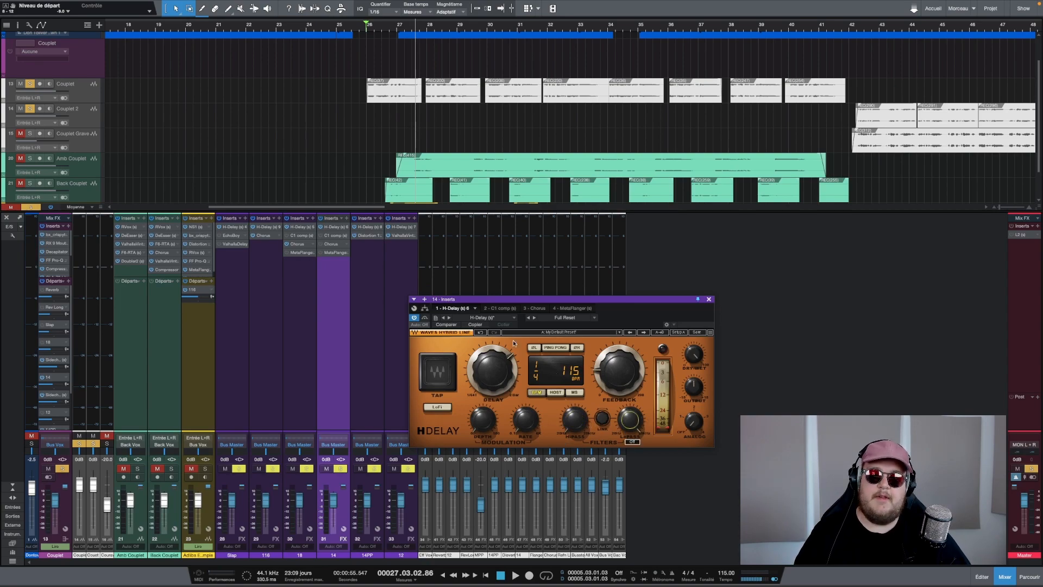
# Insert FF Pro-Q 3 on FX channel 14 and shape a low cut plus a bell dip near 2200 Hz
pyautogui.click(346, 219)
pyautogui.write('fabf')
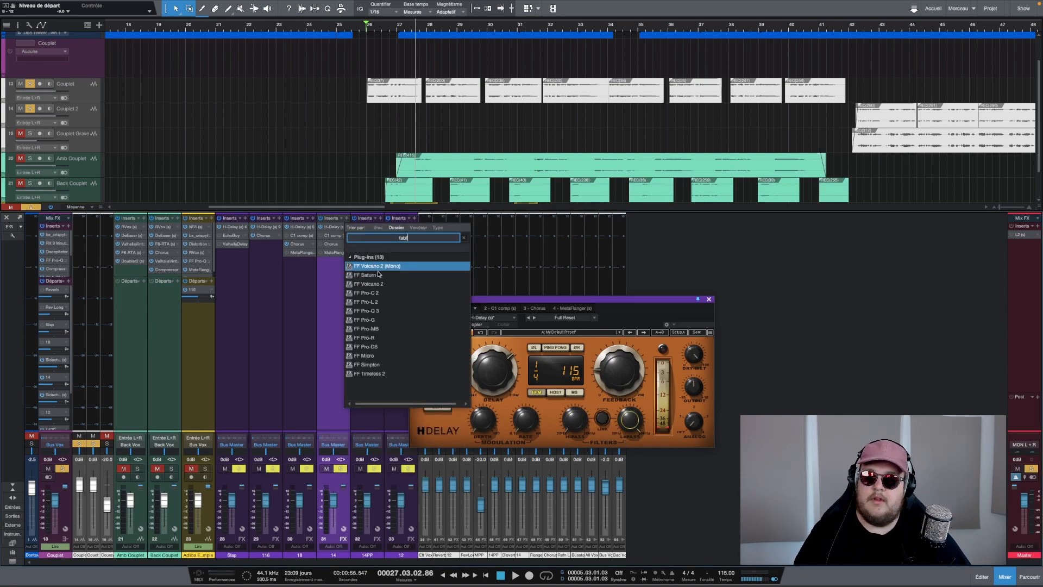
pyautogui.click(373, 311)
pyautogui.moveTo(449, 383); pyautogui.dragTo(557, 390)
pyautogui.moveTo(613, 411); pyautogui.dragTo(647, 441)
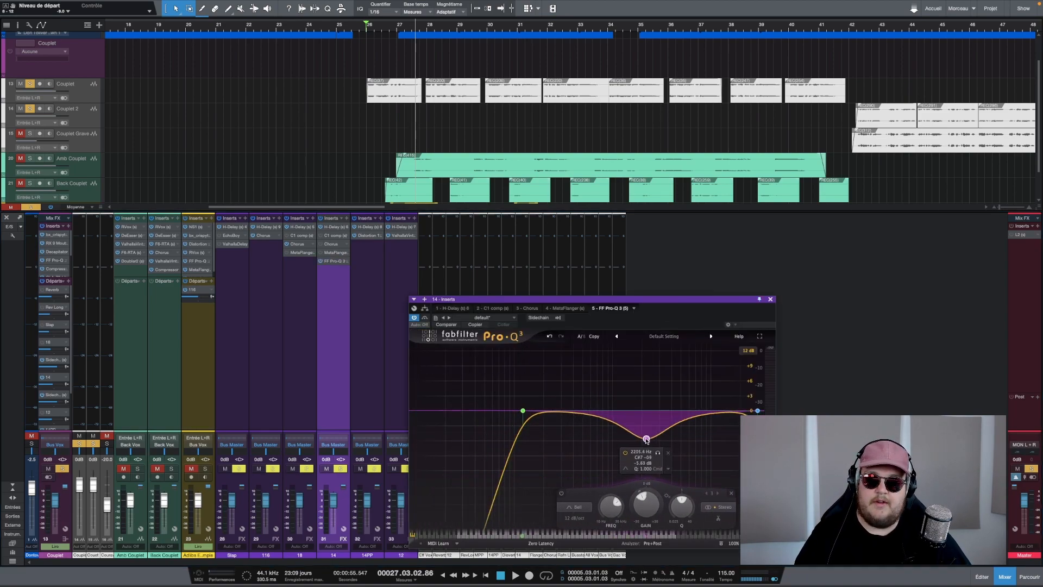
# Remove the FF Pro-Q 3 from FX channel 14's inserts and close the H-Delay window
pyautogui.rightClick(345, 264)
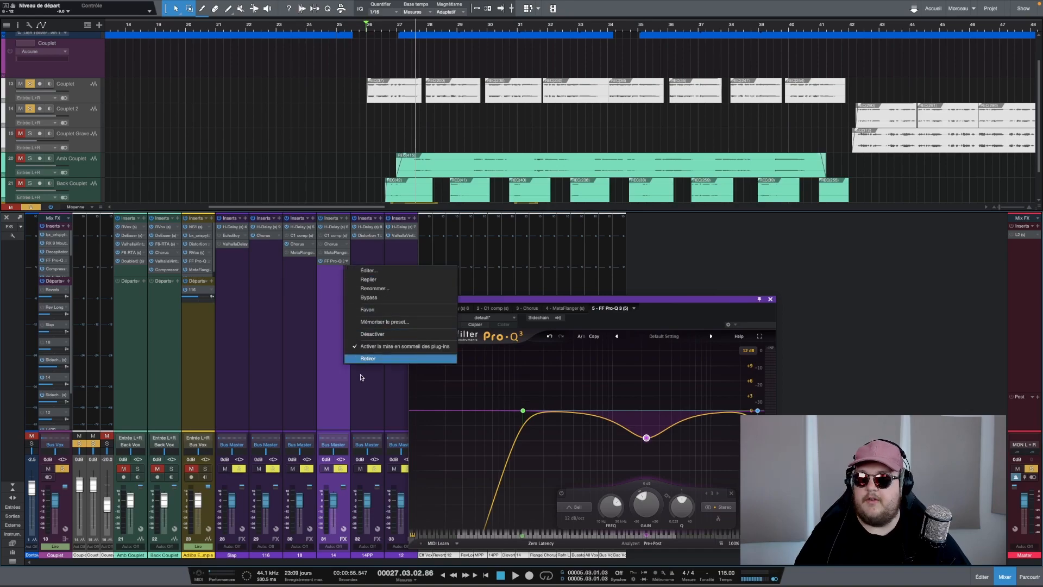
pyautogui.click(368, 359)
pyautogui.click(333, 227)
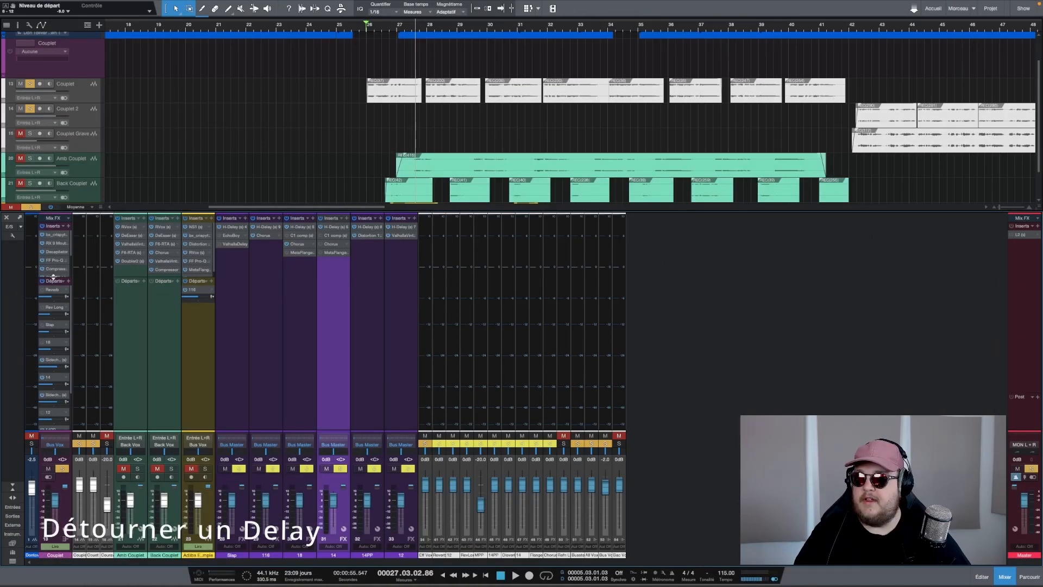
# Enlarge the mixer's inserts area, open EchoBoy on the Couplet channel and keep its Echo 1 time at 0.0 ms
pyautogui.moveTo(53, 276); pyautogui.dragTo(53, 280)
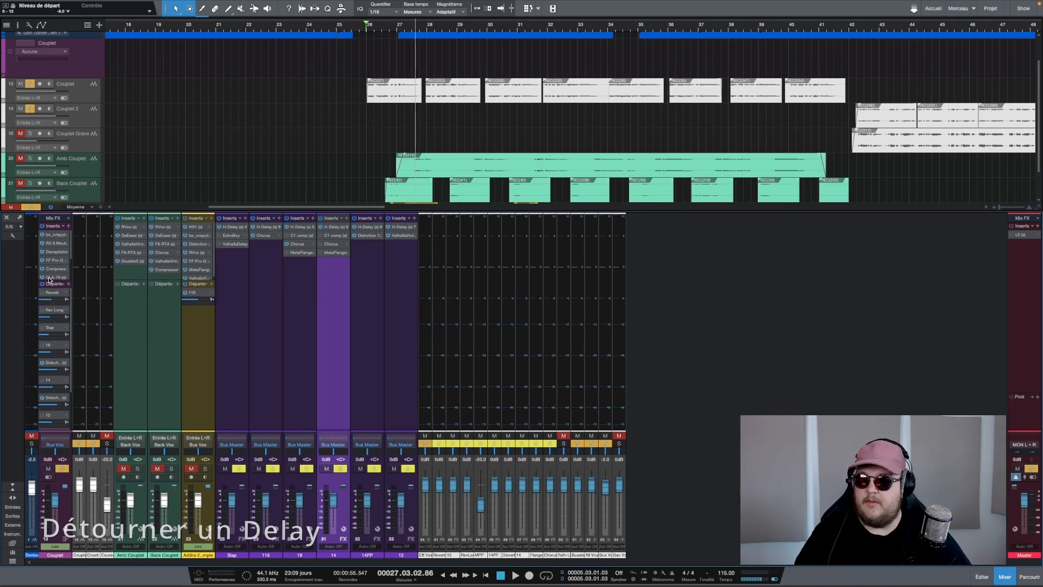
pyautogui.moveTo(49, 281); pyautogui.dragTo(55, 317)
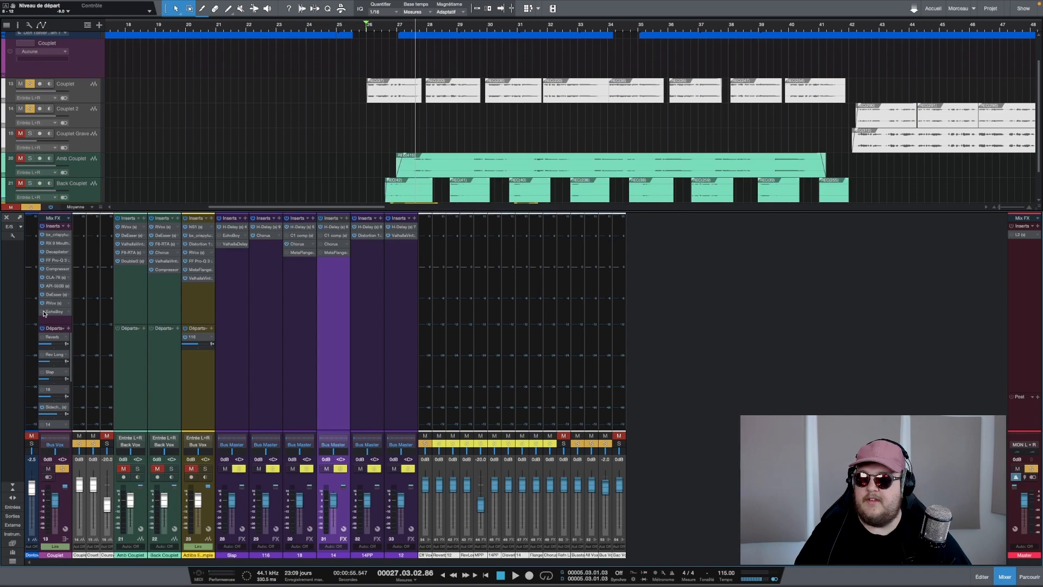
pyautogui.click(53, 312)
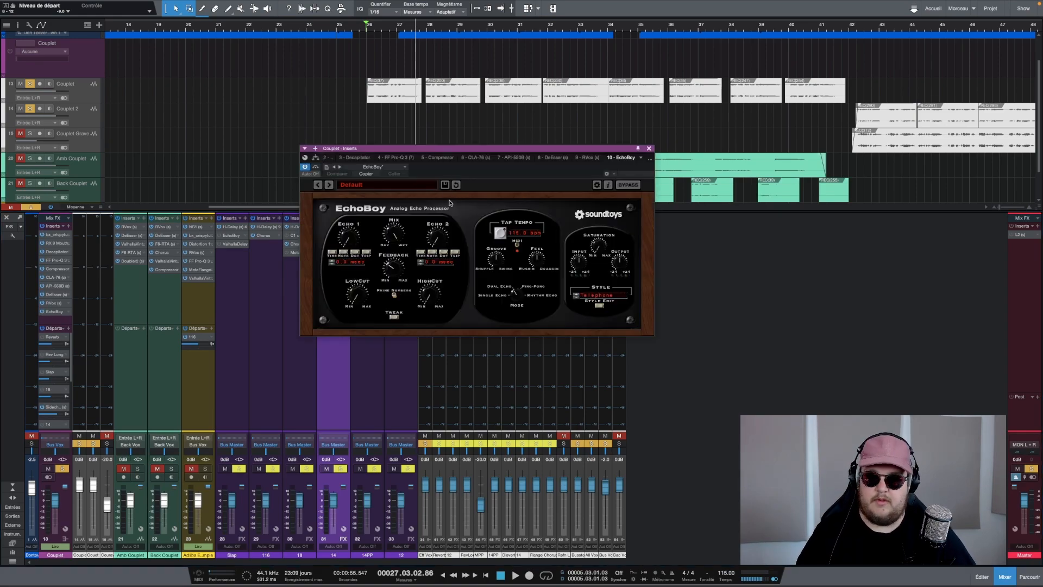
pyautogui.moveTo(348, 235); pyautogui.dragTo(351, 222)
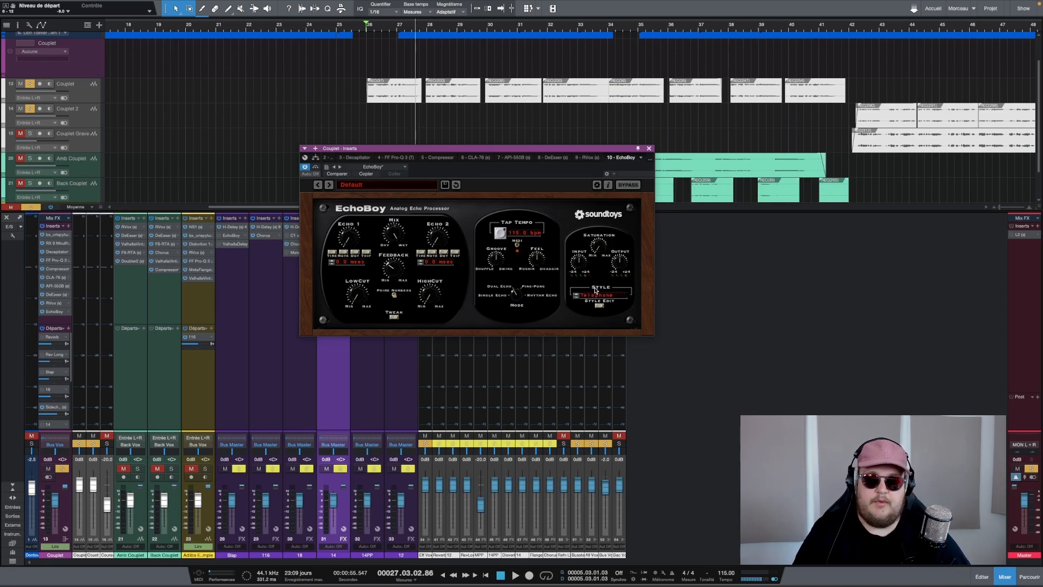
# Switch EchoBoy's style to CE-1 Chorus and look through its Style Edit parameters
pyautogui.click(595, 296)
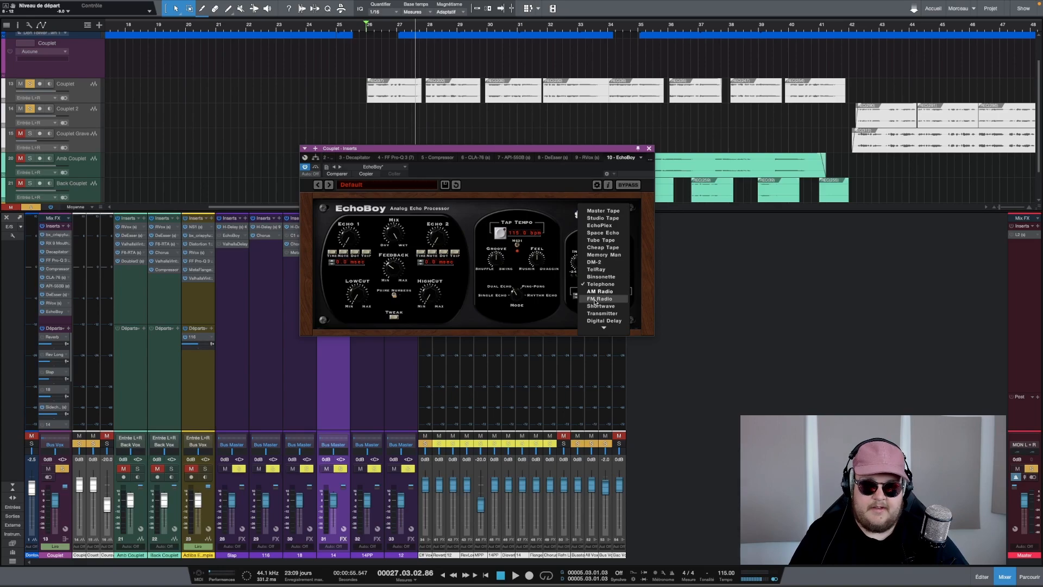
pyautogui.moveTo(607, 328)
pyautogui.click(610, 289)
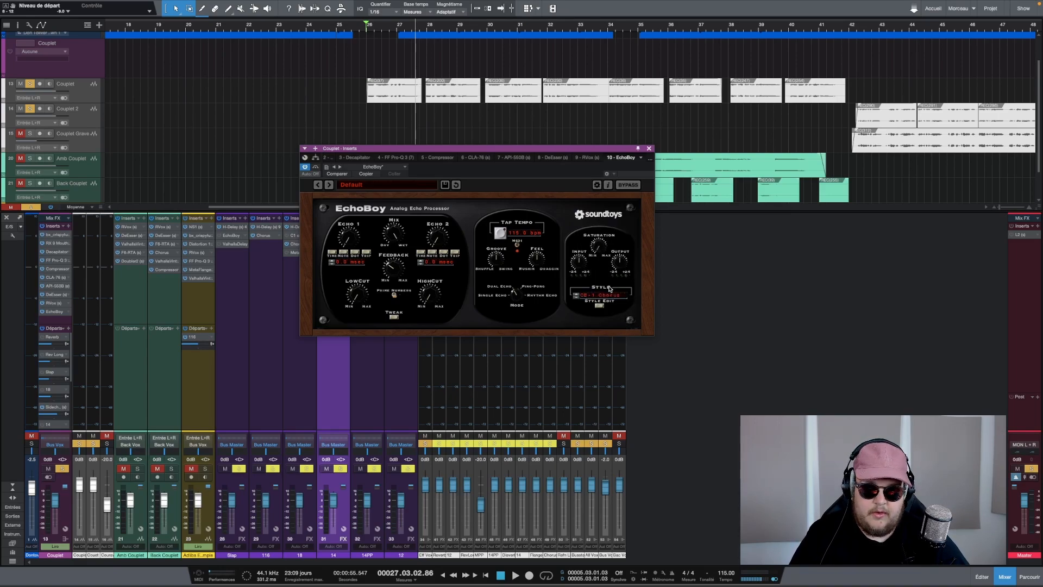
pyautogui.click(600, 306)
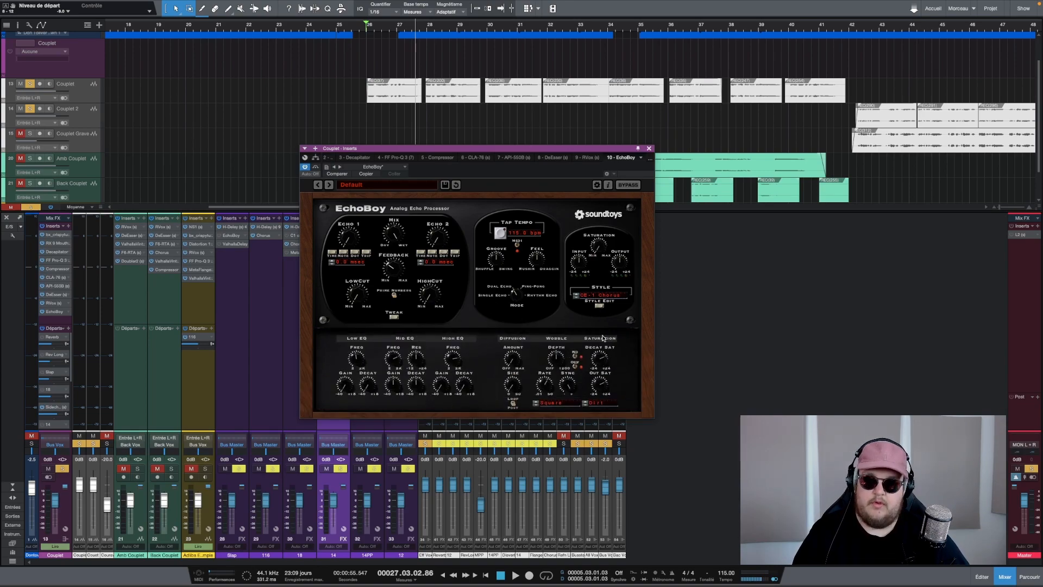
pyautogui.click(600, 306)
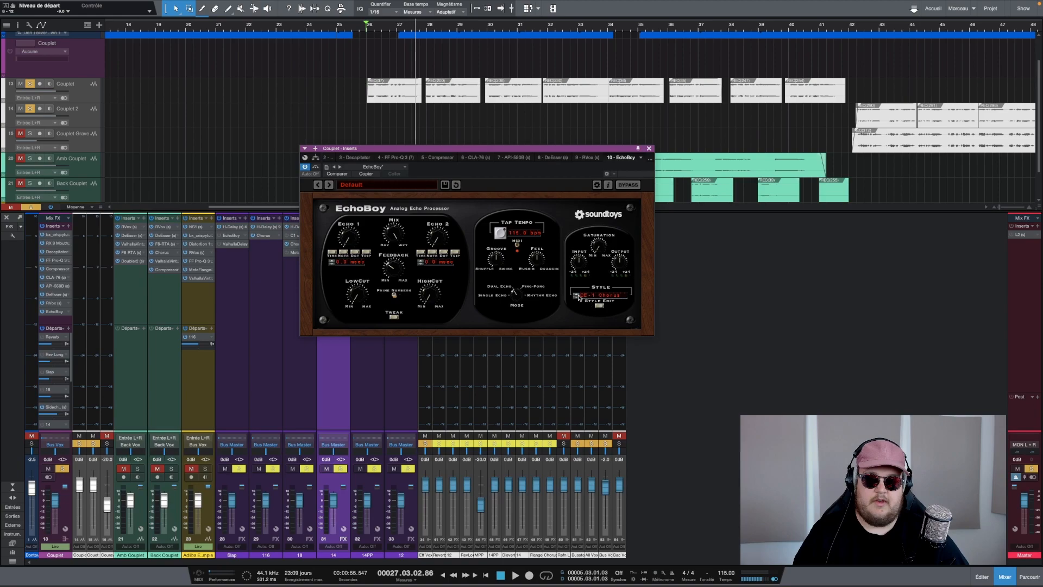
# Set EchoBoy's style on the Couplet channel to Telephone and play the verse to hear it
pyautogui.click(578, 297)
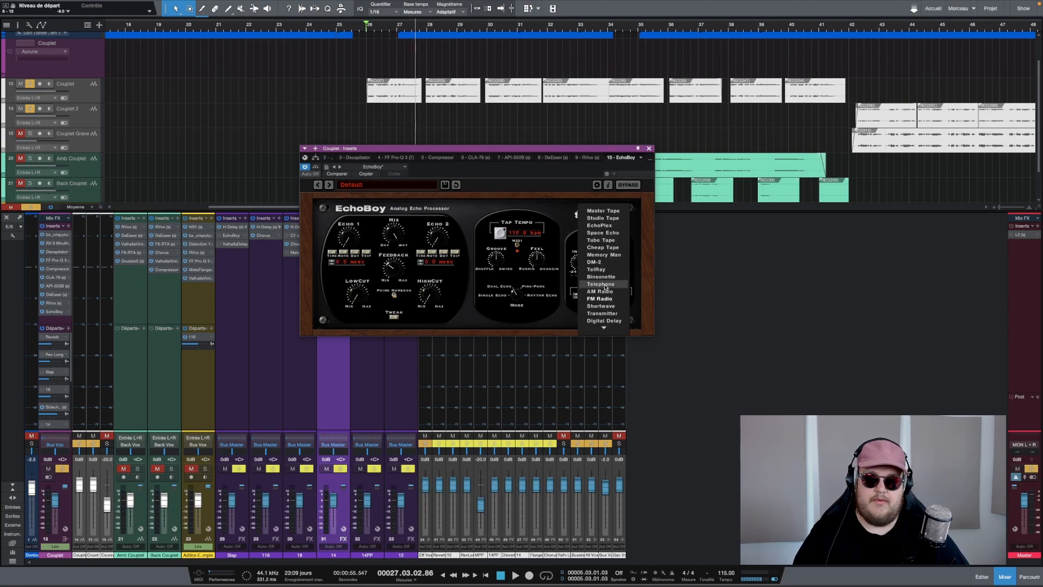
pyautogui.click(601, 284)
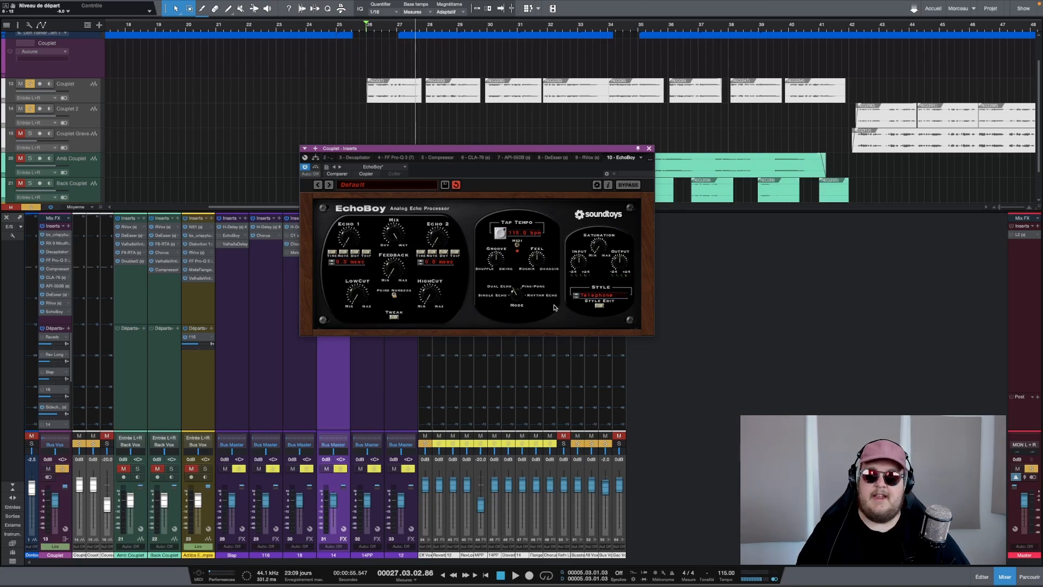
pyautogui.press('space')
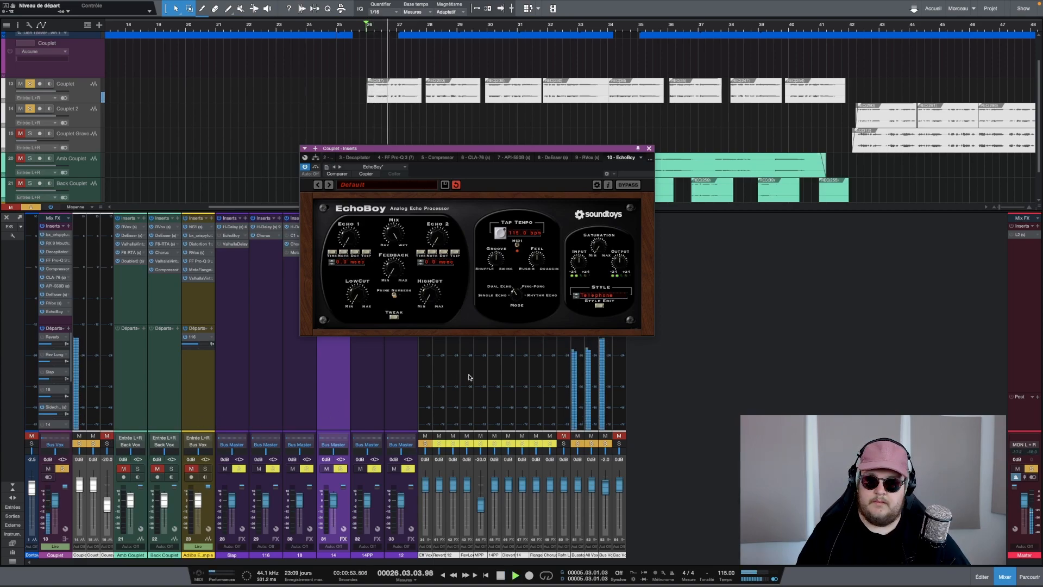
pyautogui.press('space')
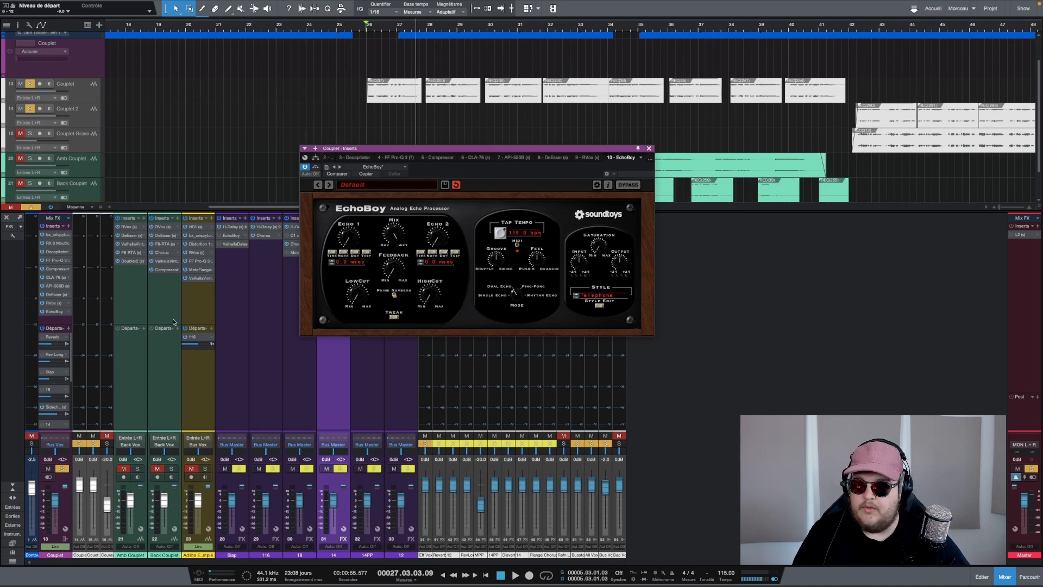
# Play the verse with the Slap channel's H-Delay open, try its LoFi switch and close the plugin window
pyautogui.press('space')
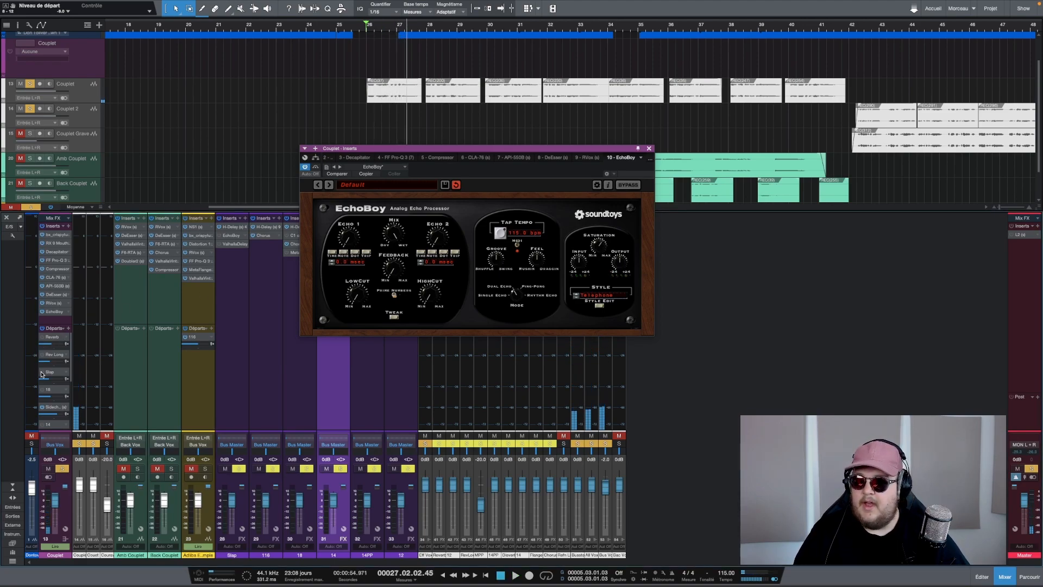
pyautogui.click(235, 227)
pyautogui.press('space')
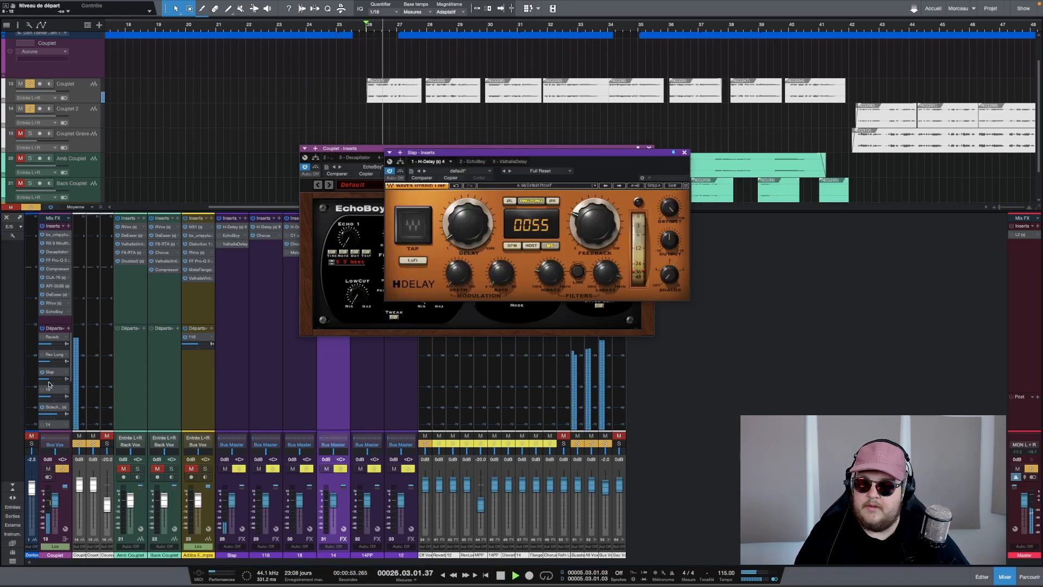
pyautogui.press('space')
pyautogui.click(413, 260)
pyautogui.click(684, 153)
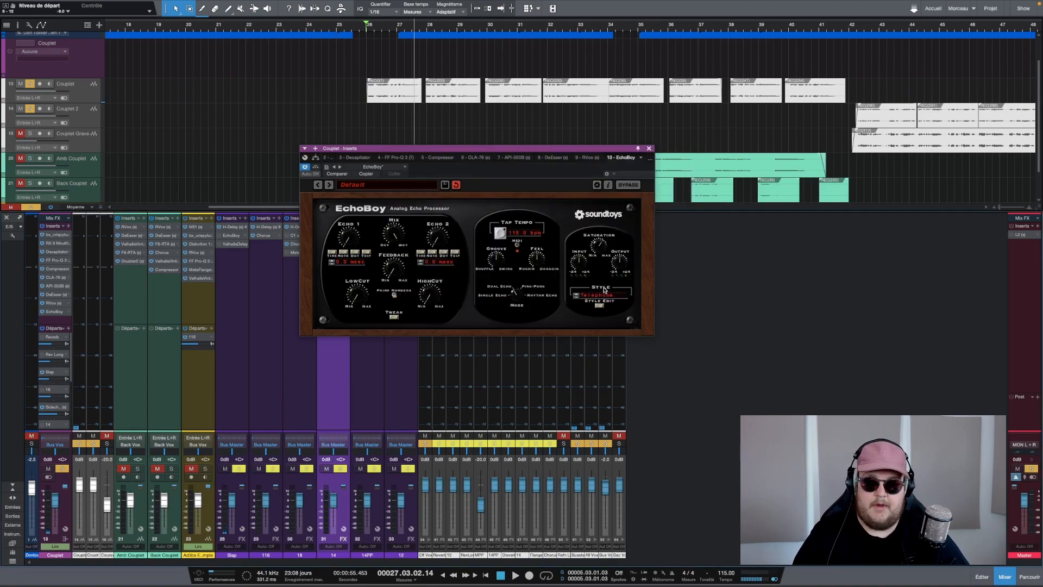
# Set EchoBoy's style to Queeked and listen to the verse with it
pyautogui.click(605, 297)
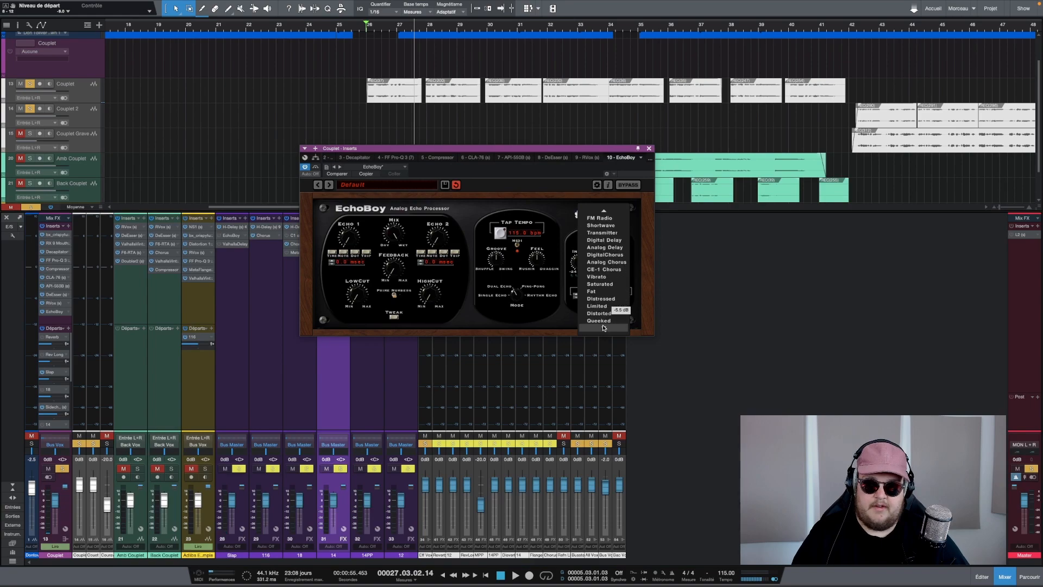
pyautogui.click(600, 298)
pyautogui.press('space')
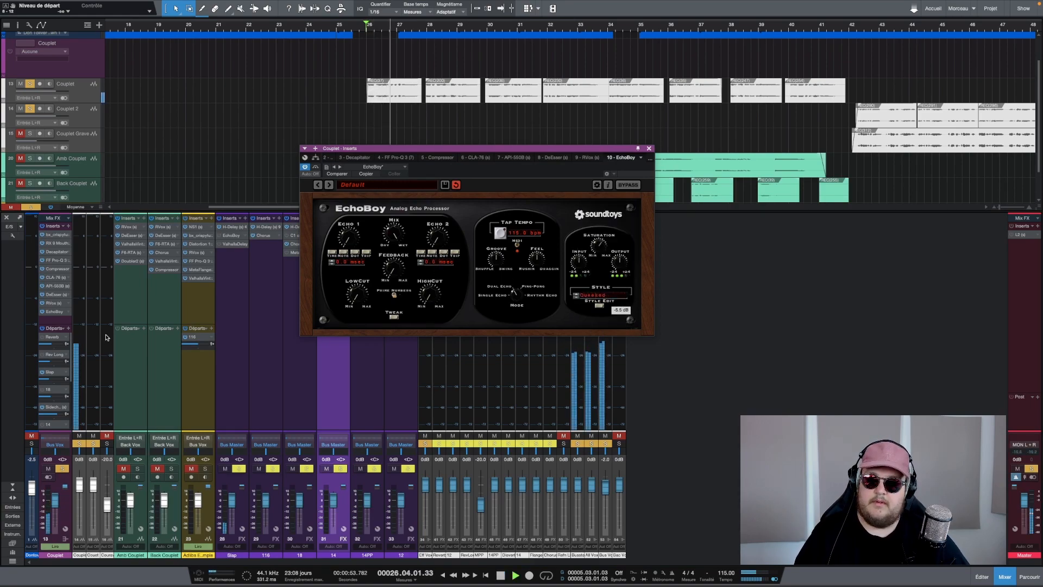
pyautogui.press('space')
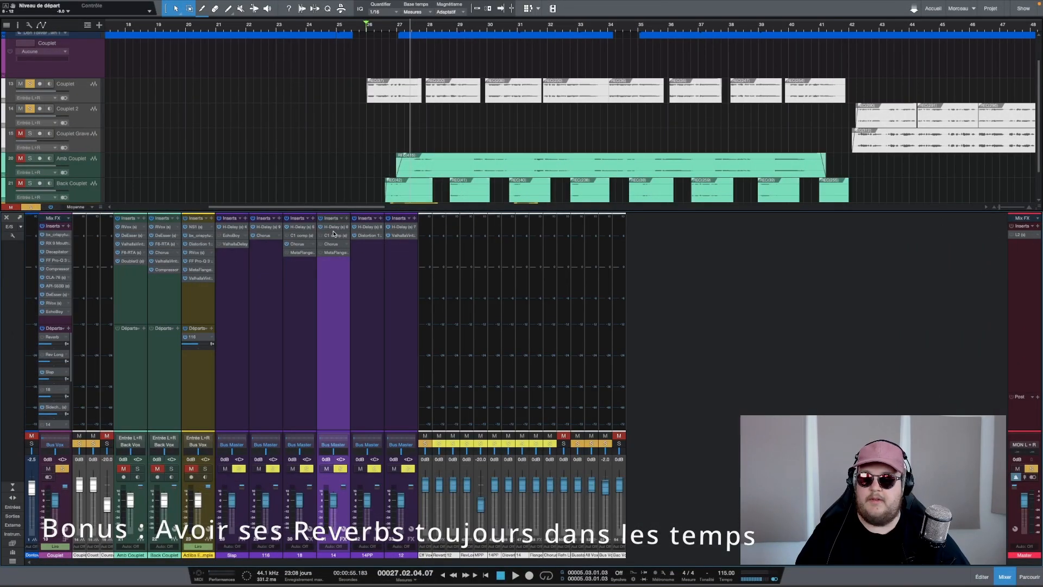
# Open the H-Delay on FX channel 14, try 120 BPM, return to 115 BPM and display the 1/4 delay time in milliseconds
pyautogui.click(333, 227)
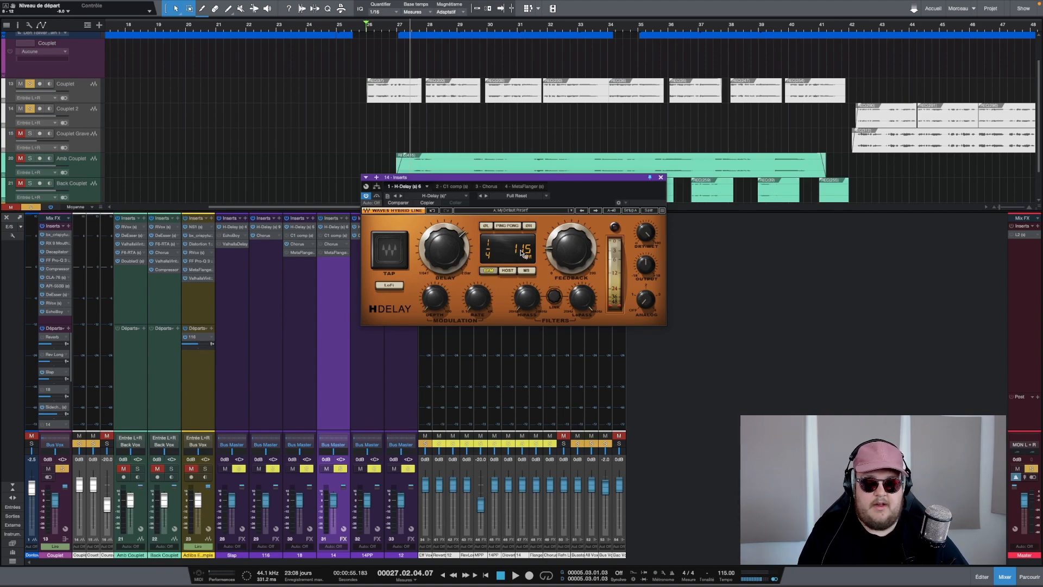
pyautogui.scroll(5, 522, 251)
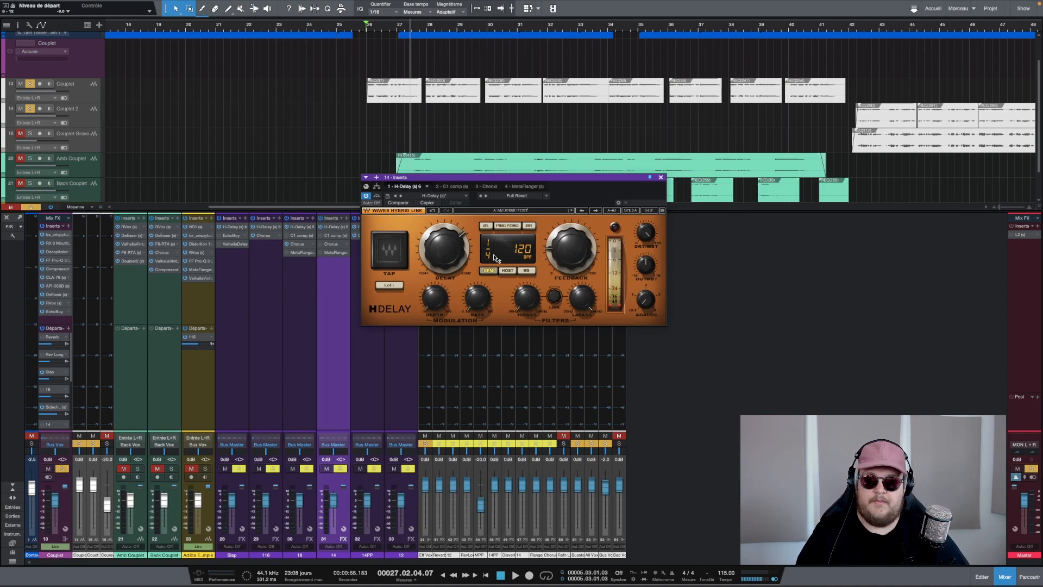
pyautogui.scroll(-5, 520, 250)
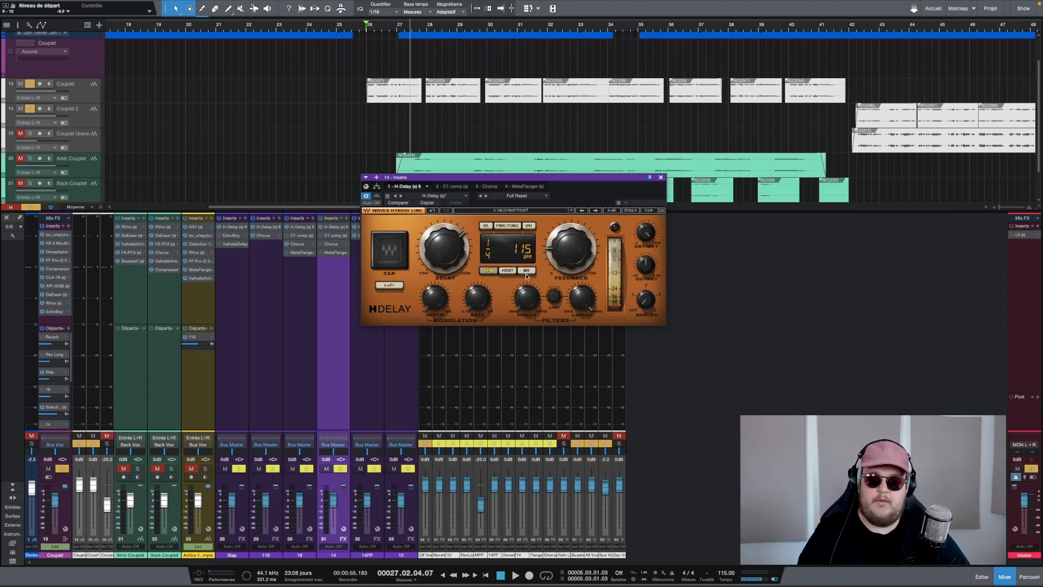
pyautogui.moveTo(630, 177); pyautogui.dragTo(779, 222)
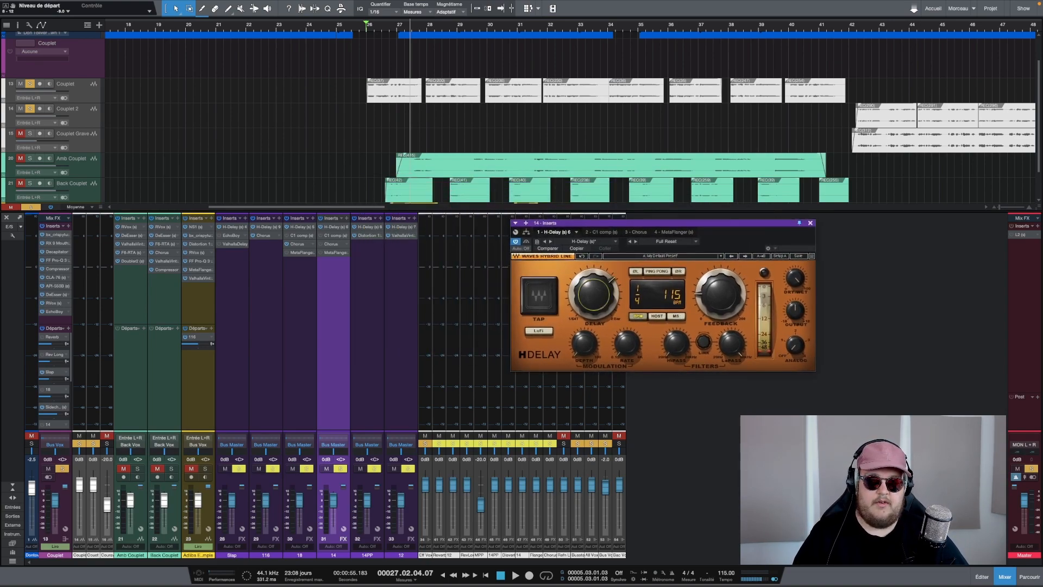
pyautogui.click(677, 316)
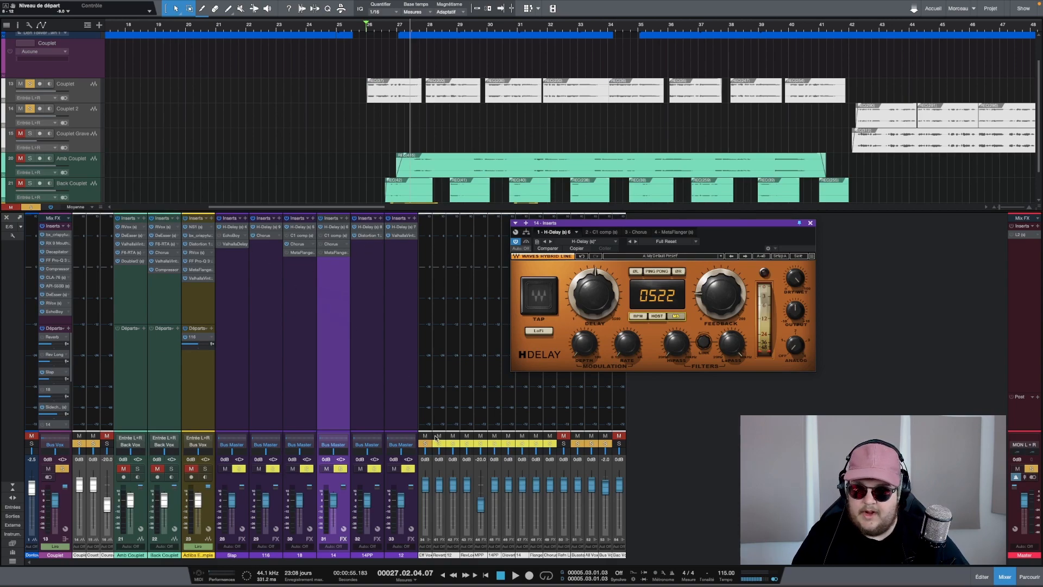
# Open the ValhallaVintageVerb on the Rev Long channel and place it beside the H-Delay
pyautogui.click(445, 515)
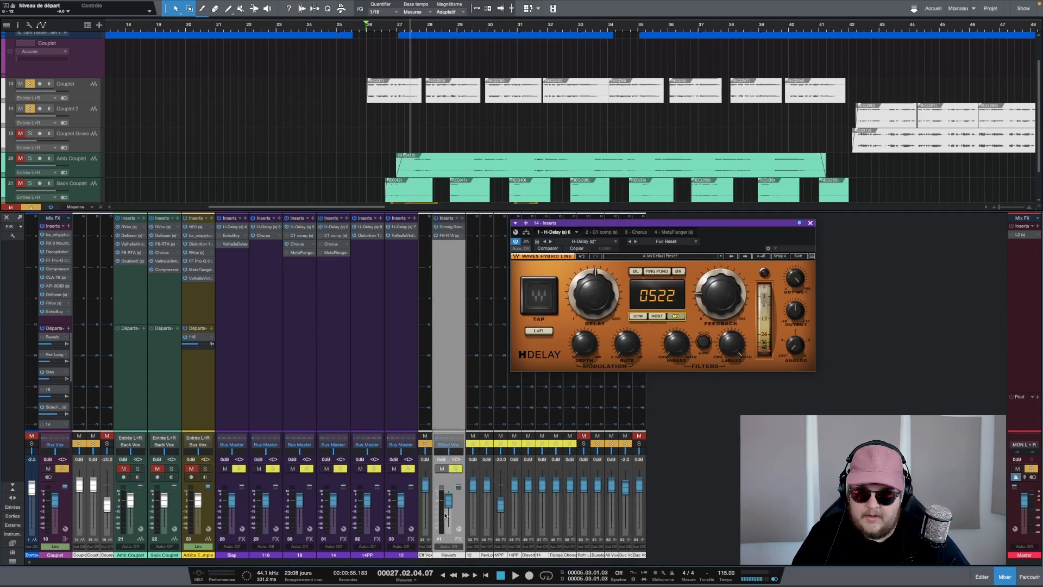
pyautogui.click(451, 228)
pyautogui.moveTo(375, 132); pyautogui.dragTo(269, 113)
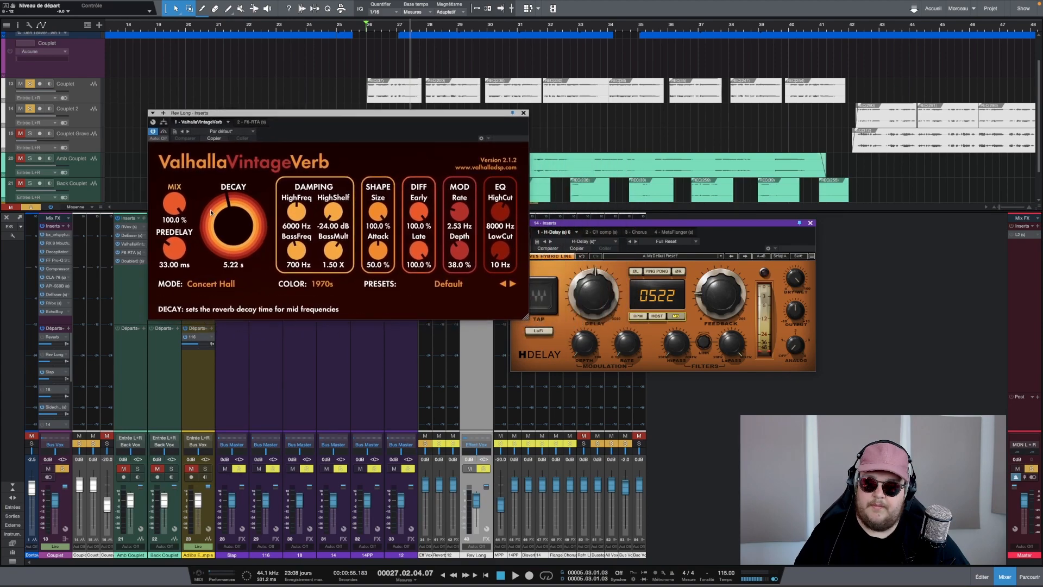
# Set the H-Delay to 1/64 at 115 BPM, check its time in milliseconds, return to BPM mode and close both plugins
pyautogui.click(638, 316)
pyautogui.moveTo(594, 294); pyautogui.dragTo(594, 301)
pyautogui.click(680, 317)
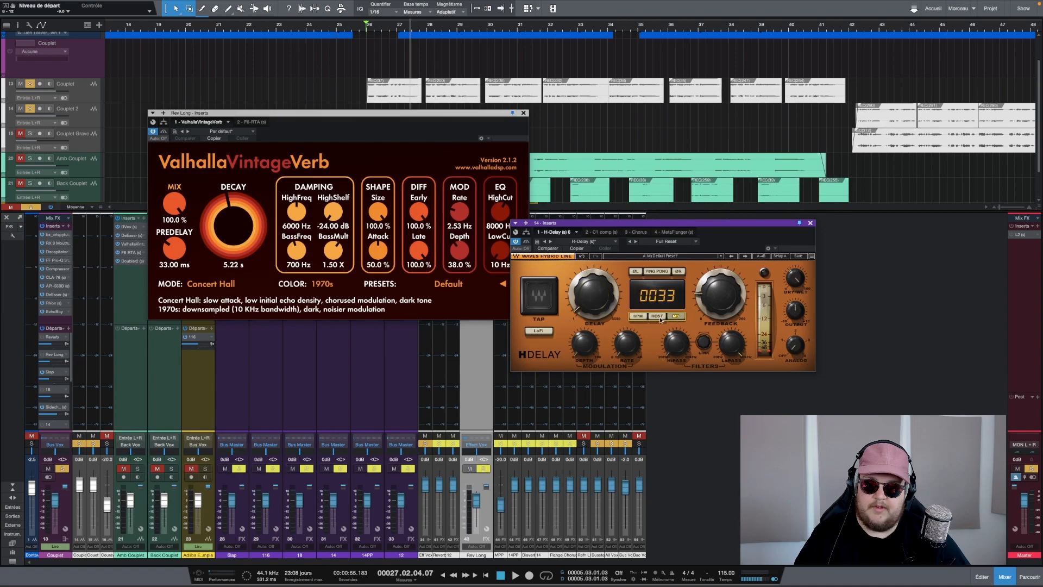
pyautogui.click(638, 317)
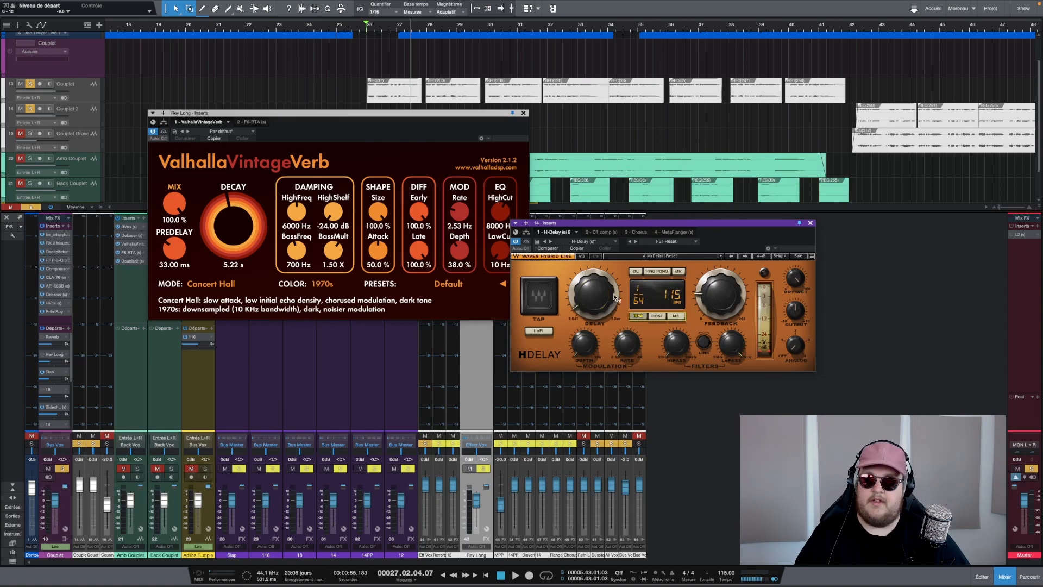
pyautogui.click(523, 113)
pyautogui.click(810, 221)
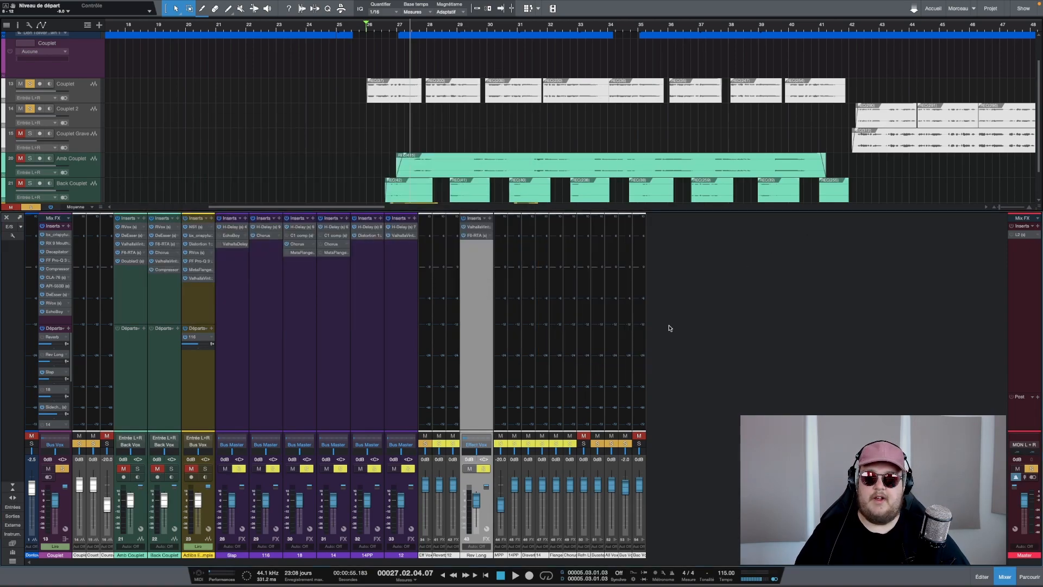